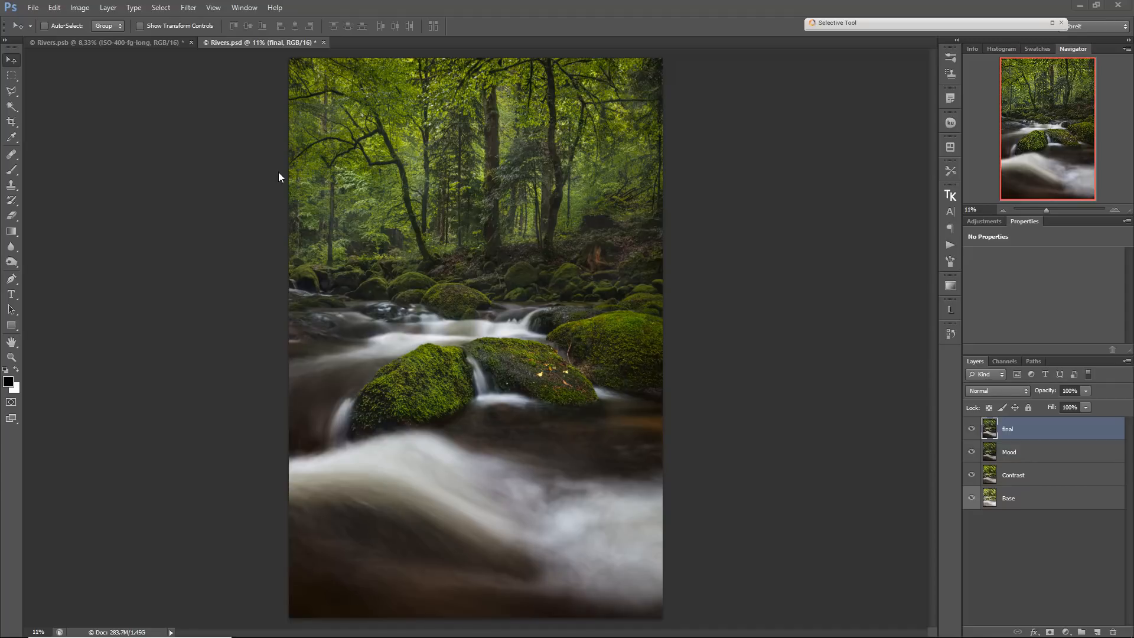
Switch to the Rivers.psb document and hide the bg-dark, mg-2-dark and mg-dark.tif layers, leaving only fg-dark visible.
click(140, 44)
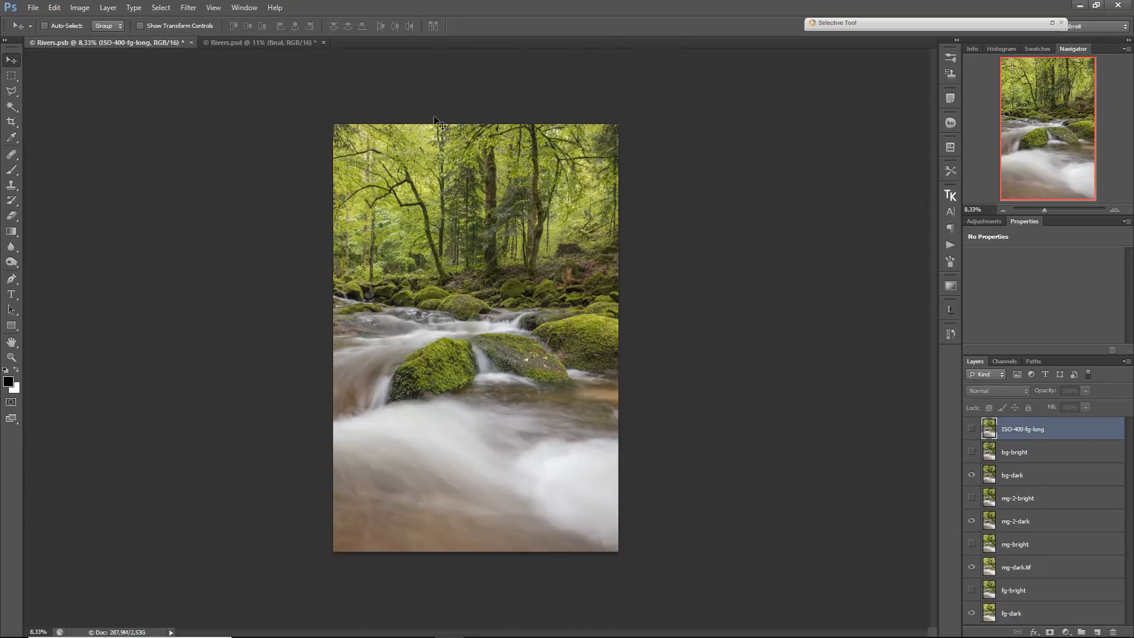
drag(972, 475, 977, 587)
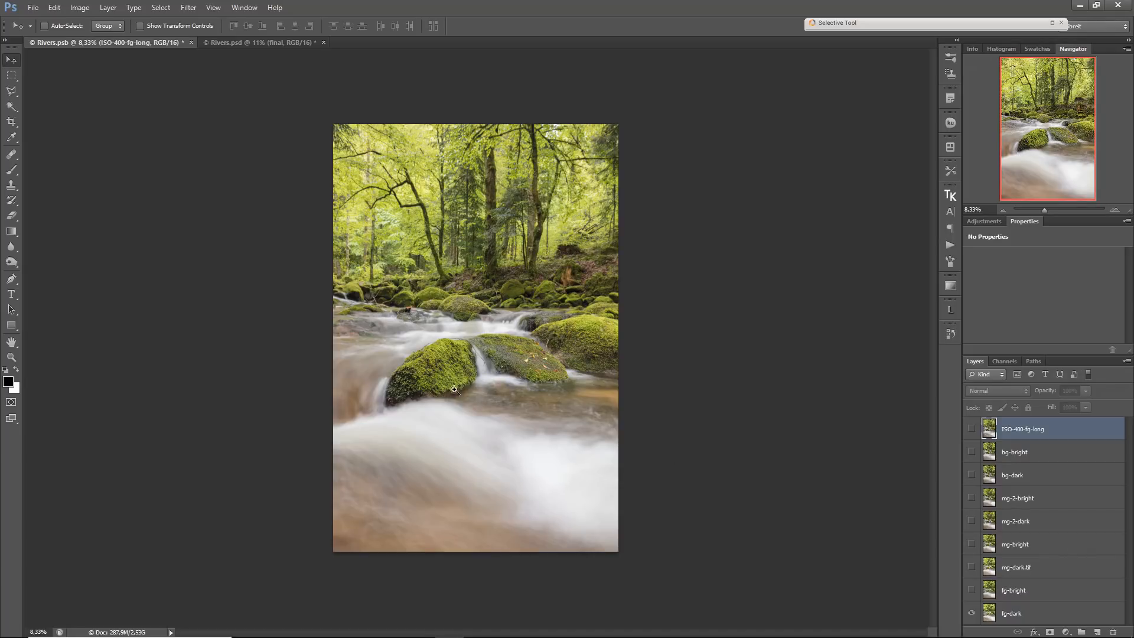
Examine the sharpness of the mossy foreground and midground rocks in the fg-dark exposure at 50% magnification.
click(401, 376)
click(401, 376)
click(402, 378)
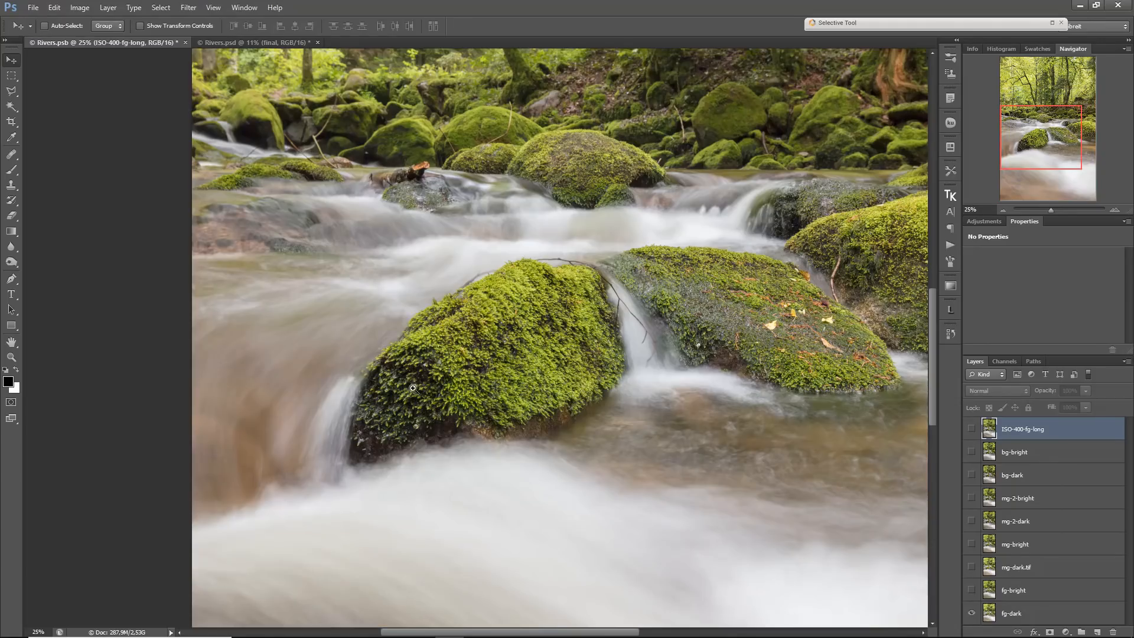
click(411, 400)
click(412, 401)
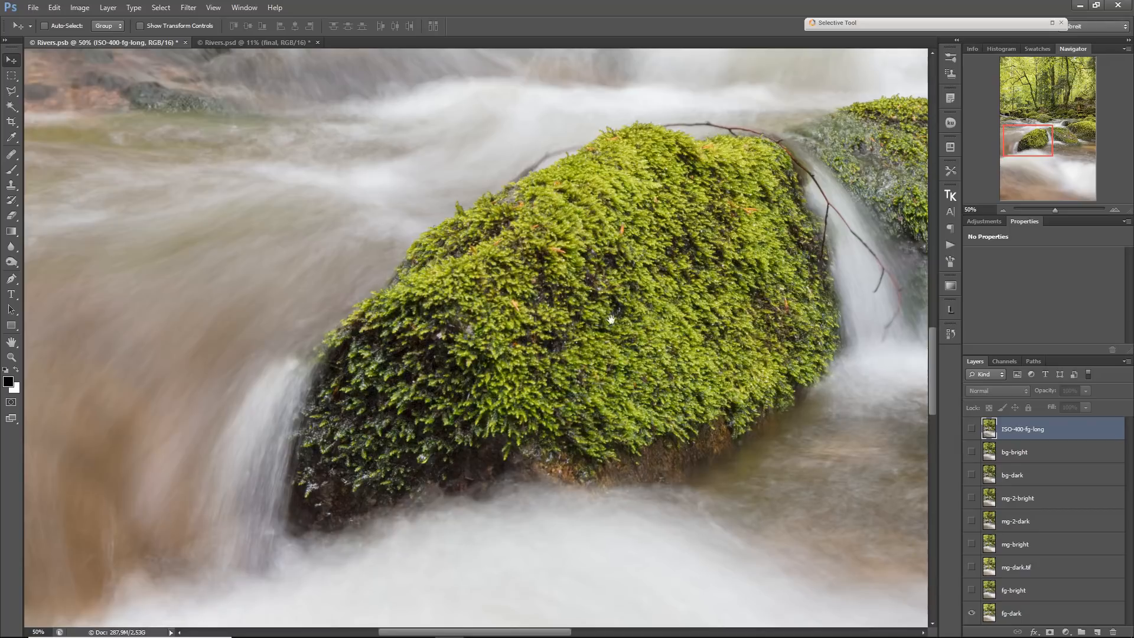
drag(712, 309, 406, 334)
drag(779, 279, 312, 477)
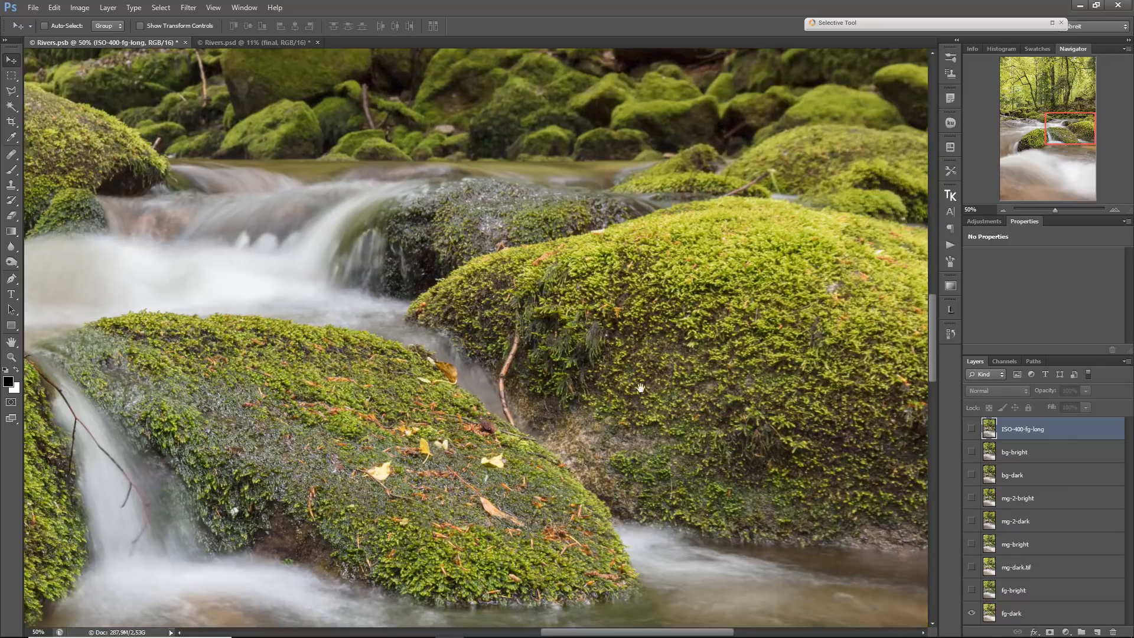
drag(720, 356, 569, 442)
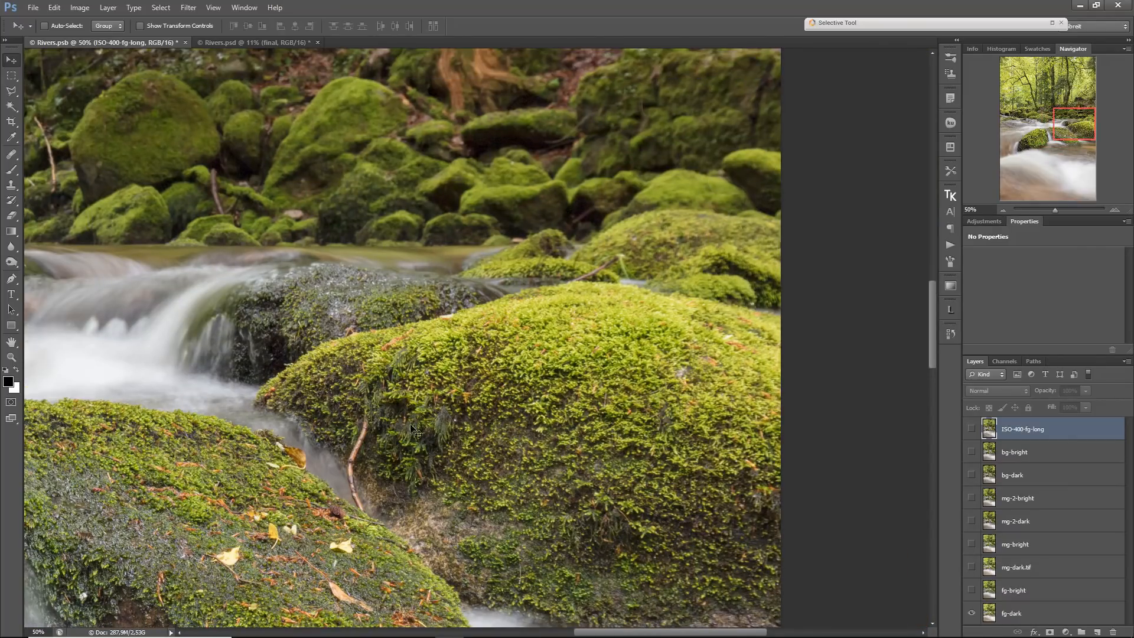
Show the mg-dark.tif, mg-2-dark and bg-dark layers one after another over the rocks, riverbank and trees.
click(970, 567)
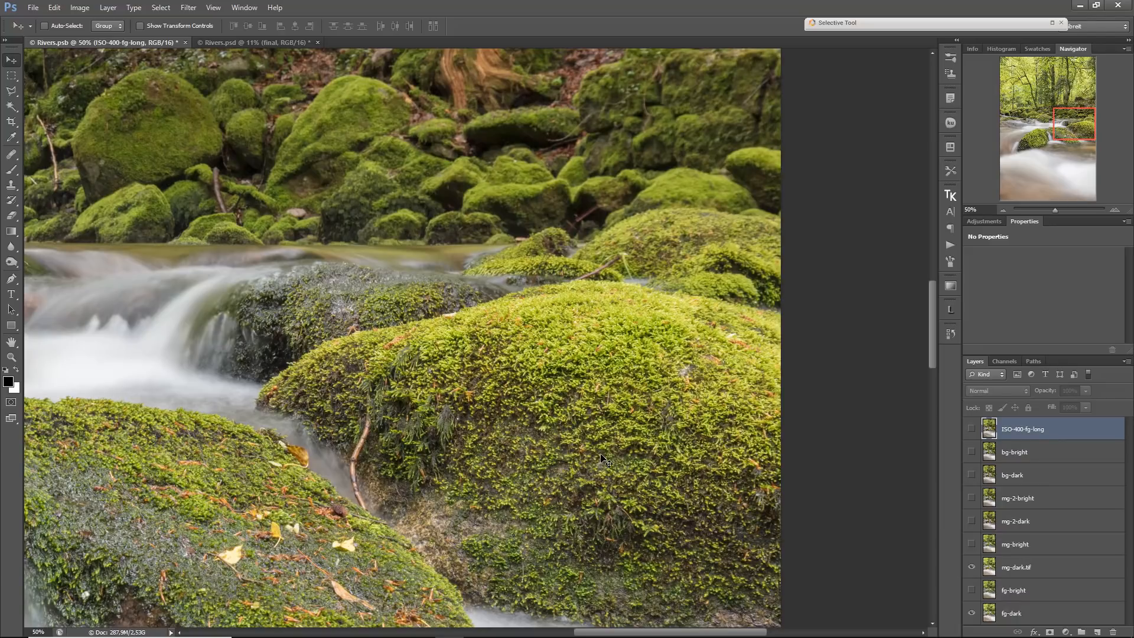
scroll(611, 452, up, 6)
scroll(611, 452, left, 2)
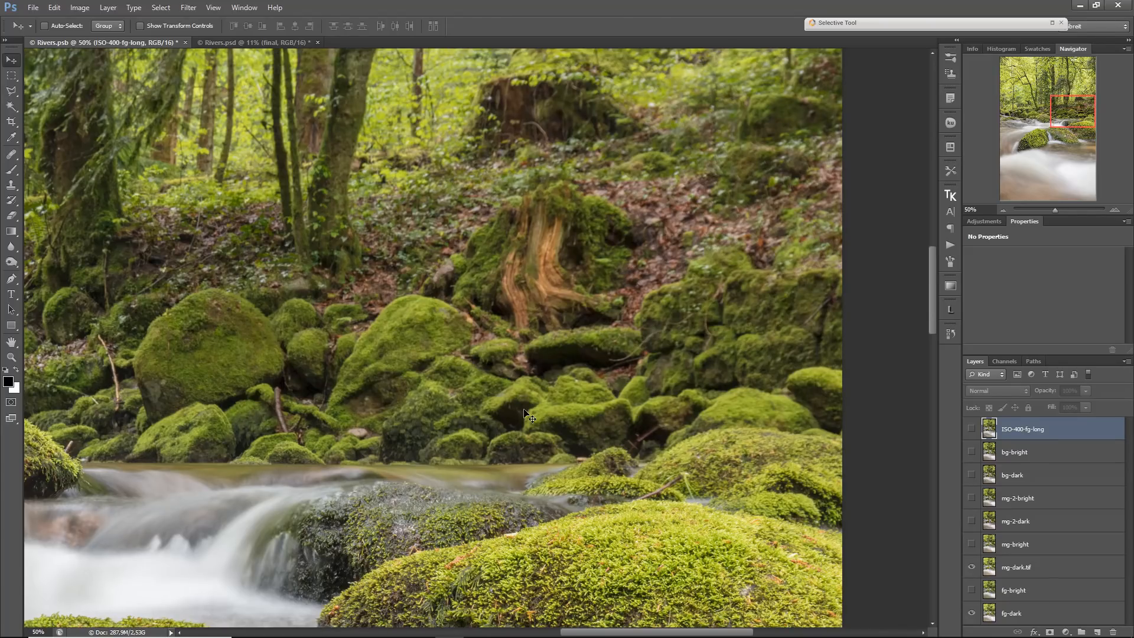
click(972, 522)
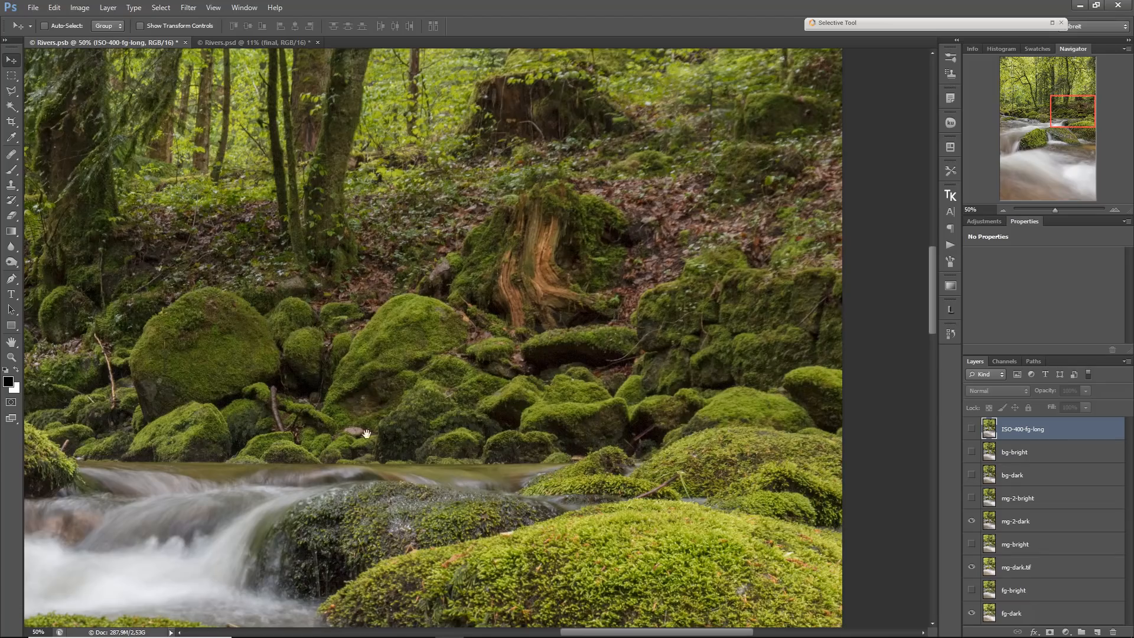
drag(335, 382, 579, 513)
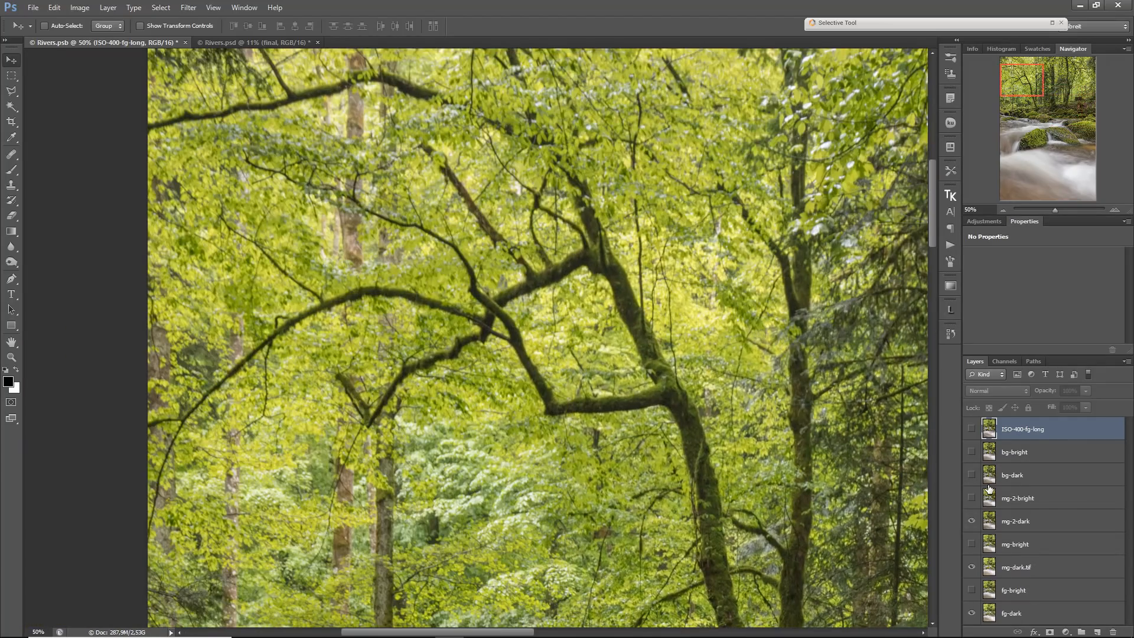
click(971, 475)
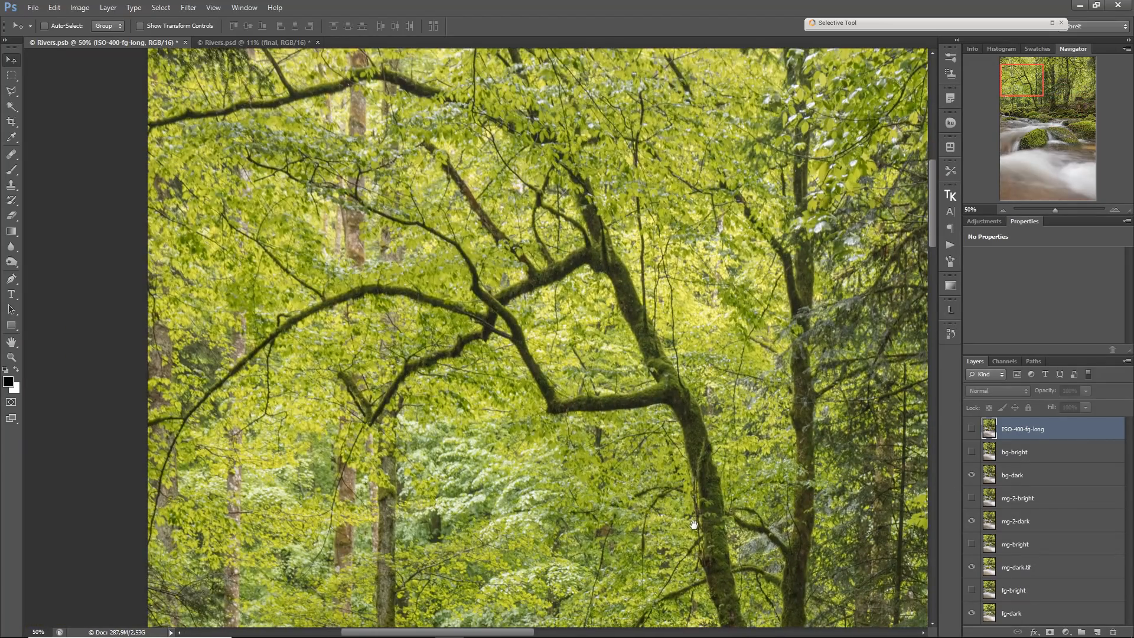
Examine the trees, branches and foliage across the forest background with the bg-dark layer showing.
drag(692, 525, 636, 481)
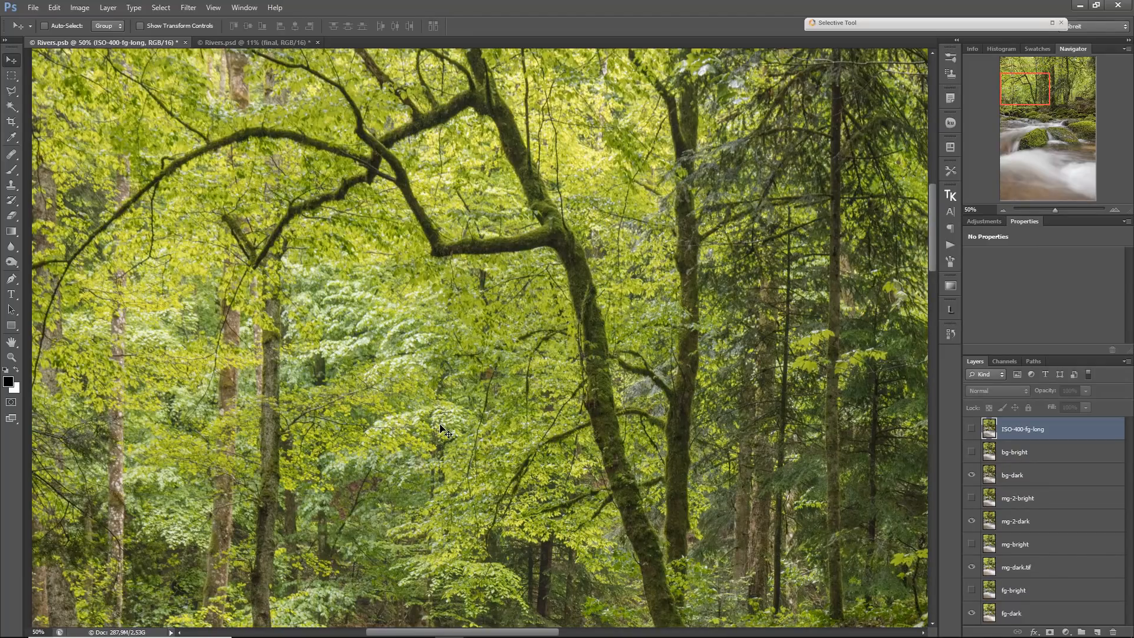
drag(734, 451, 679, 488)
drag(724, 350, 588, 515)
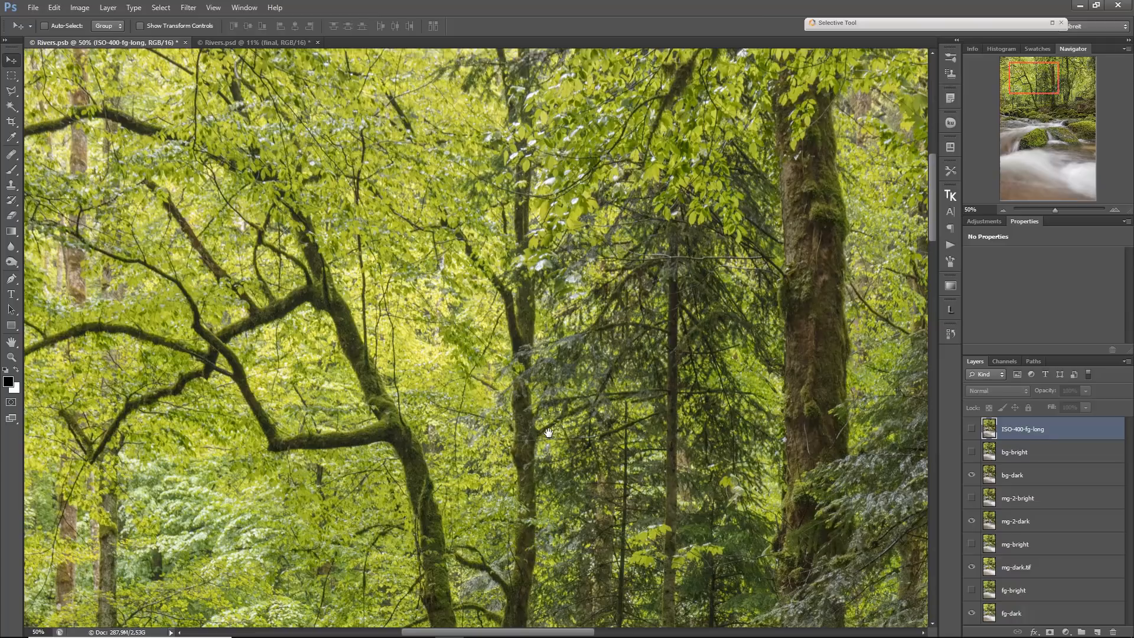
drag(678, 374, 473, 450)
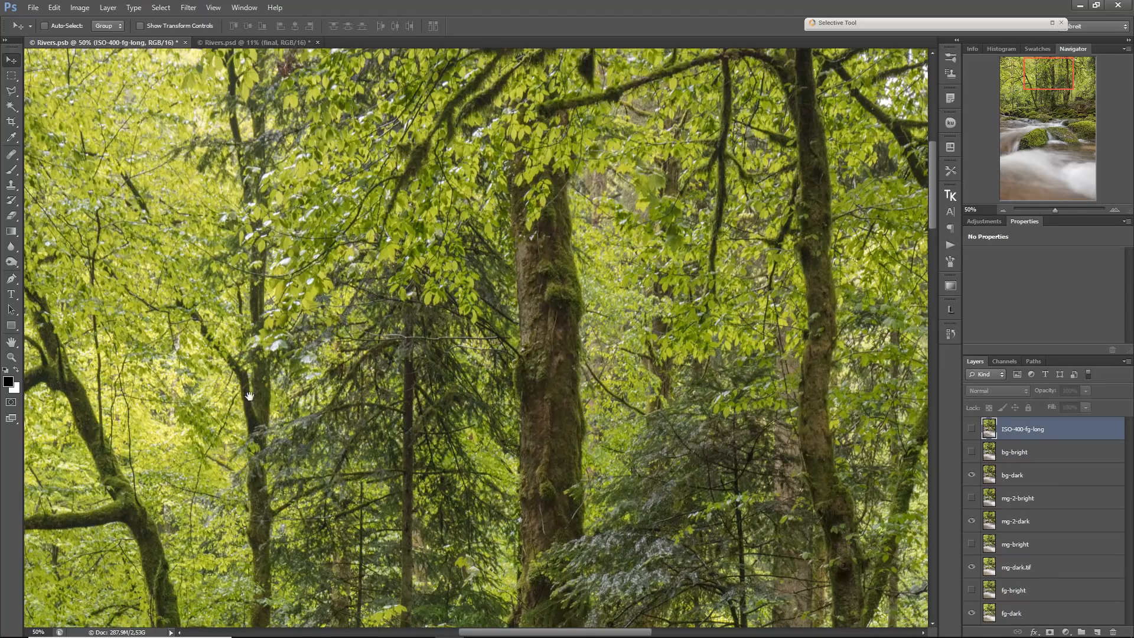
drag(349, 372, 563, 313)
drag(367, 523, 493, 313)
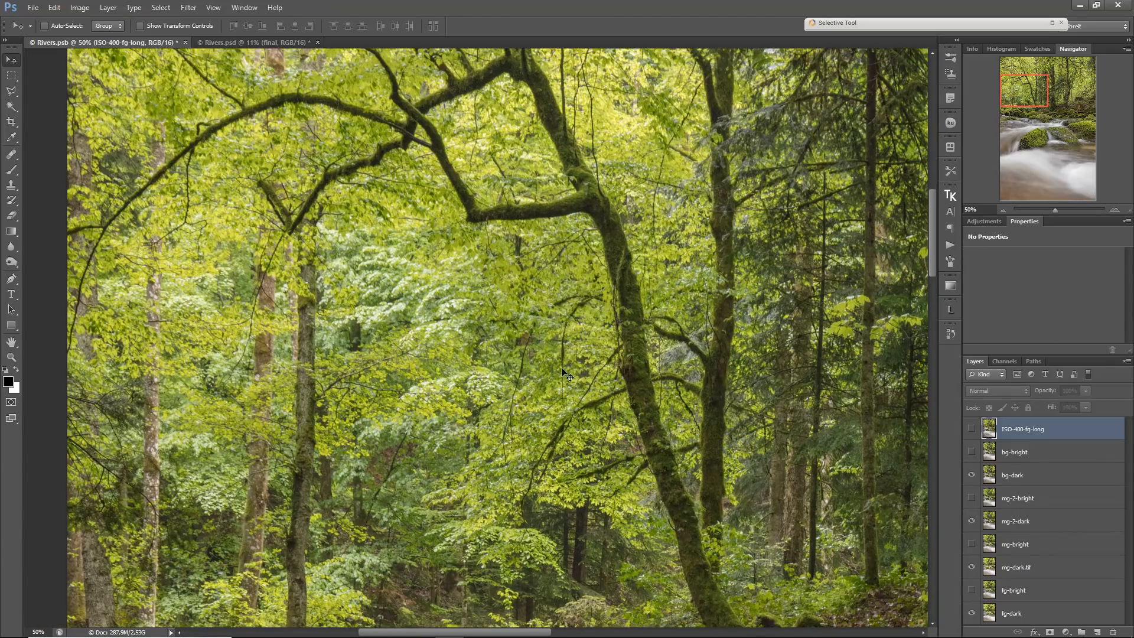
drag(850, 438, 573, 385)
drag(734, 323, 648, 381)
drag(757, 343, 340, 471)
drag(427, 360, 546, 413)
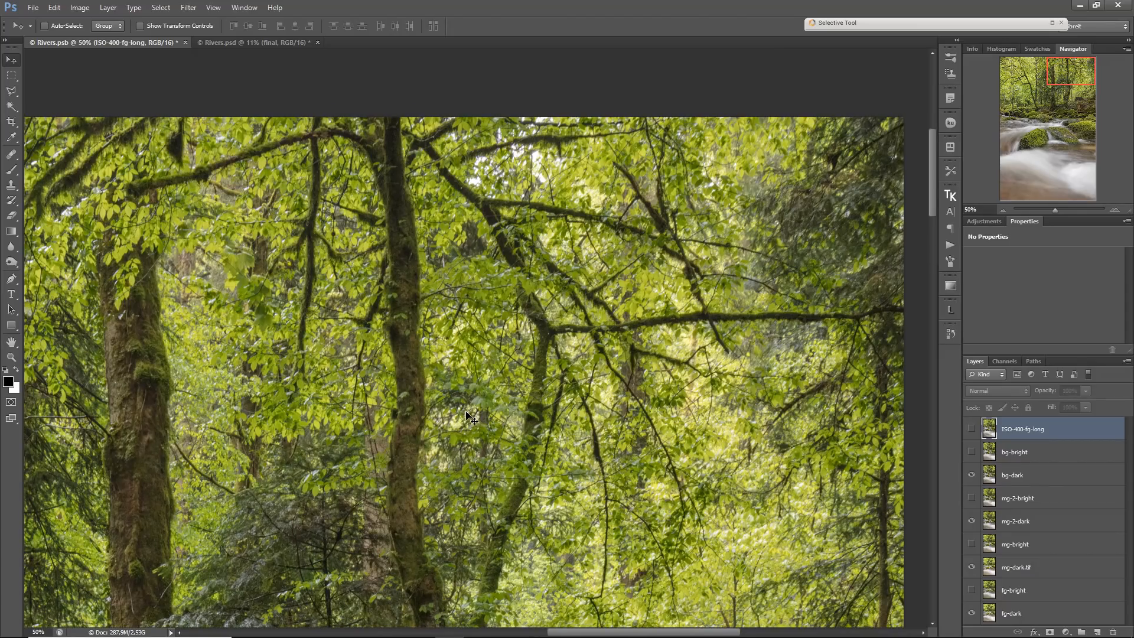
drag(573, 538, 555, 323)
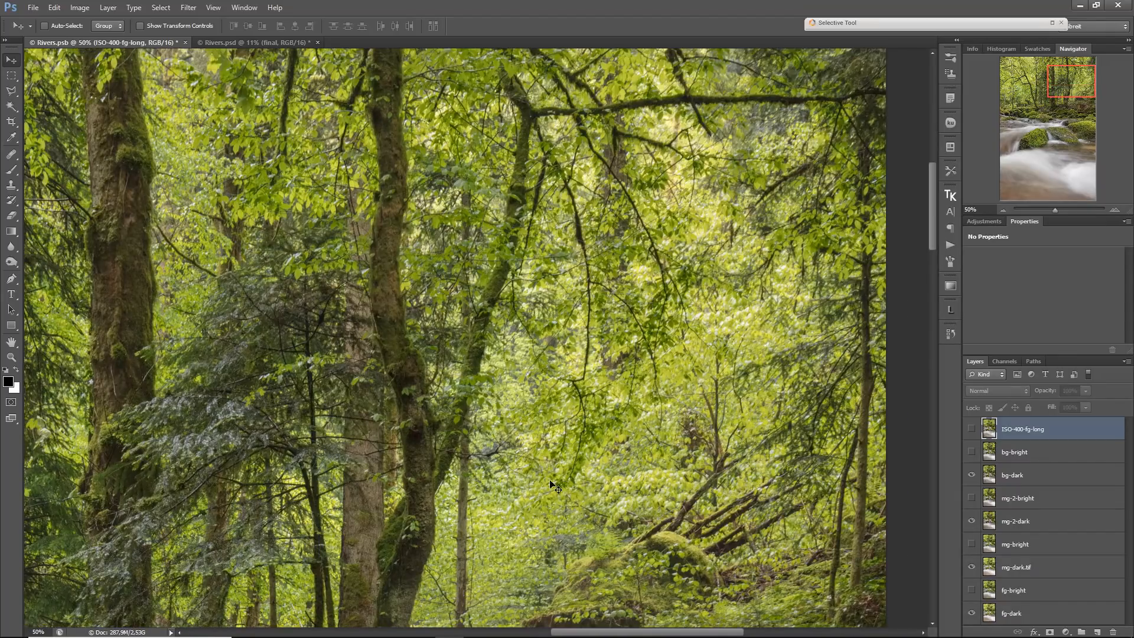
drag(482, 493, 593, 338)
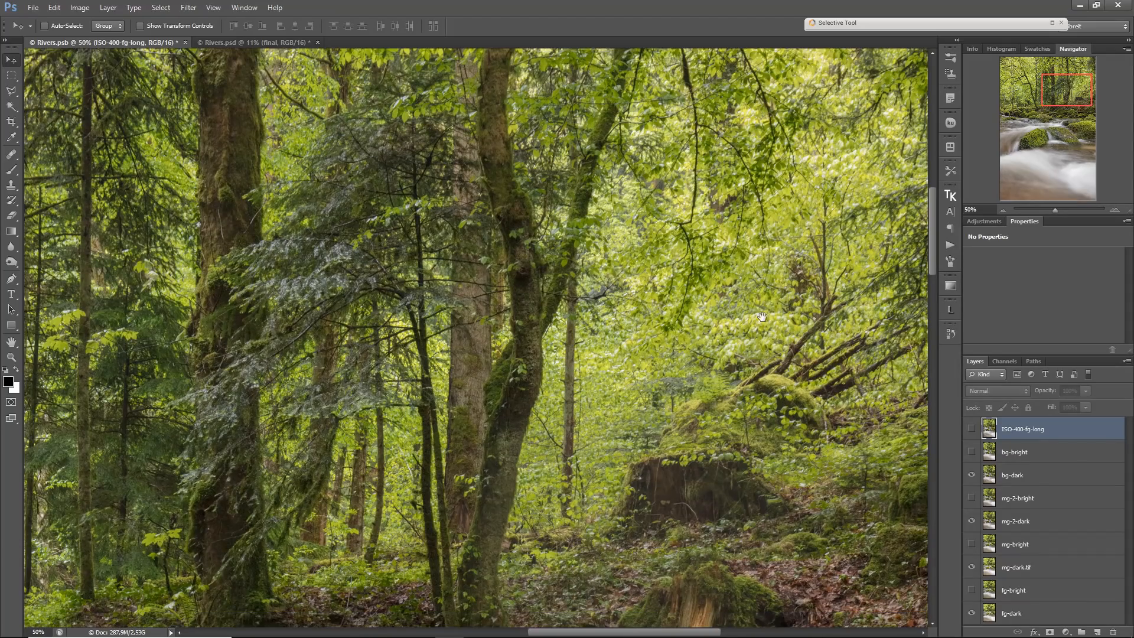
mouse_move(761, 318)
mouse_down()
mouse_move(631, 386)
mouse_move(873, 307)
mouse_move(871, 324)
mouse_up()
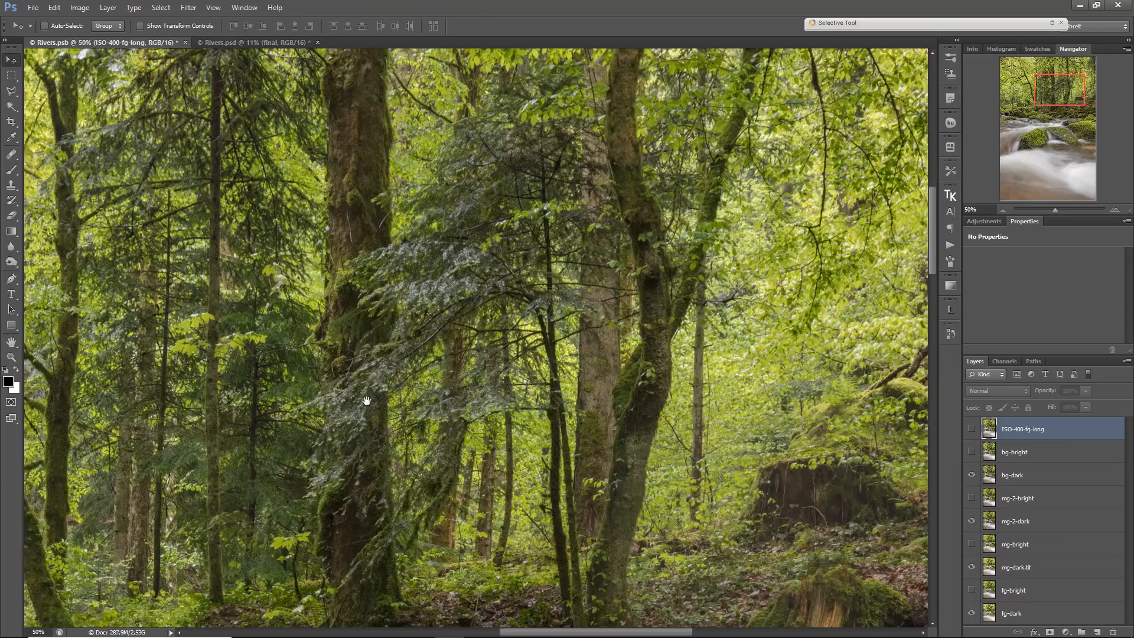
drag(254, 455, 616, 346)
Show the ISO-400-fg-long layer with the entire image in view.
alt+click(599, 359)
alt+click(600, 359)
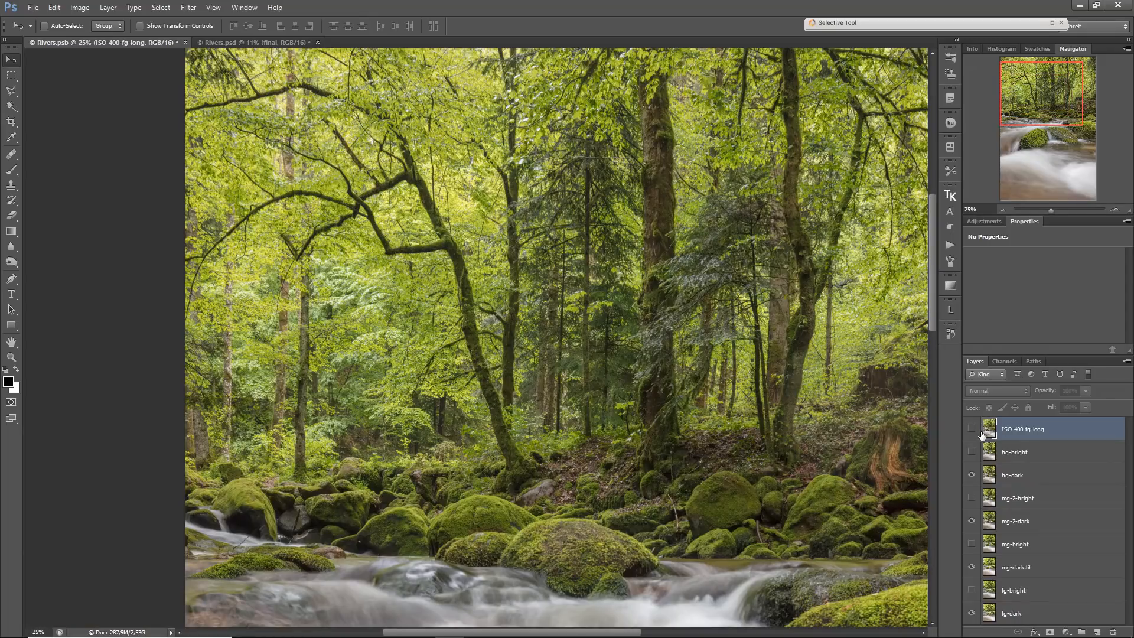
alt+click(731, 473)
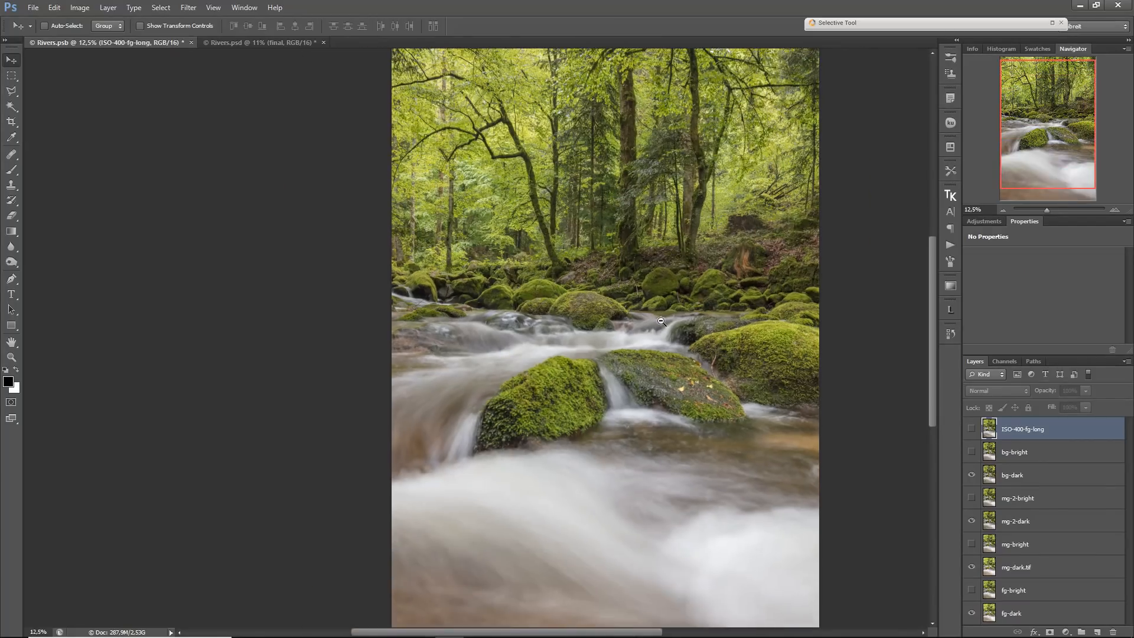
alt+click(661, 321)
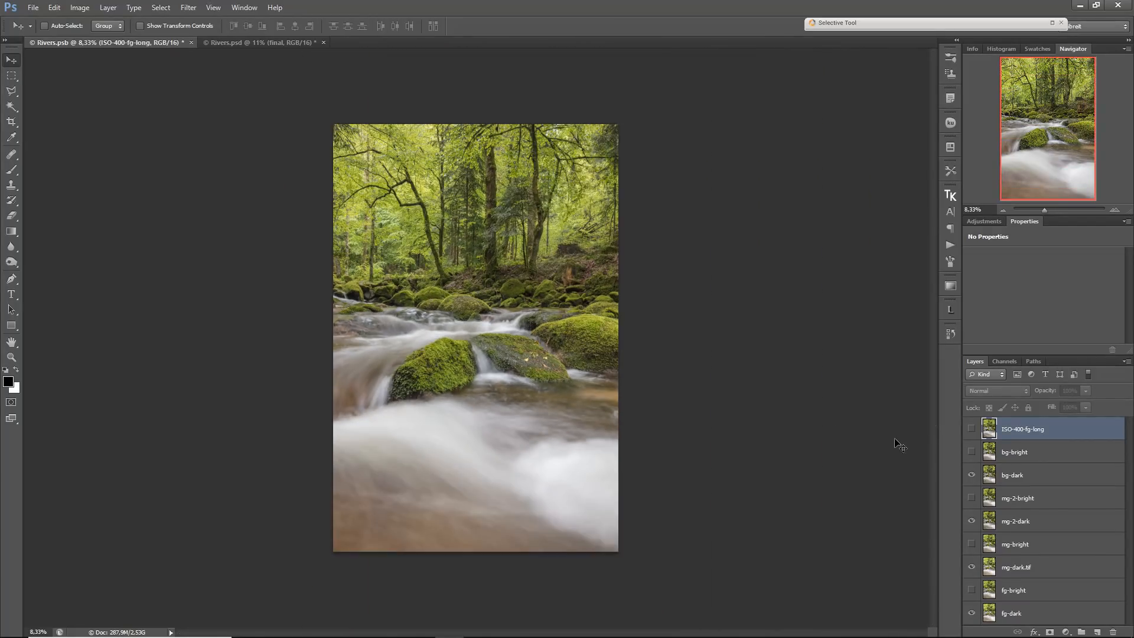
click(972, 429)
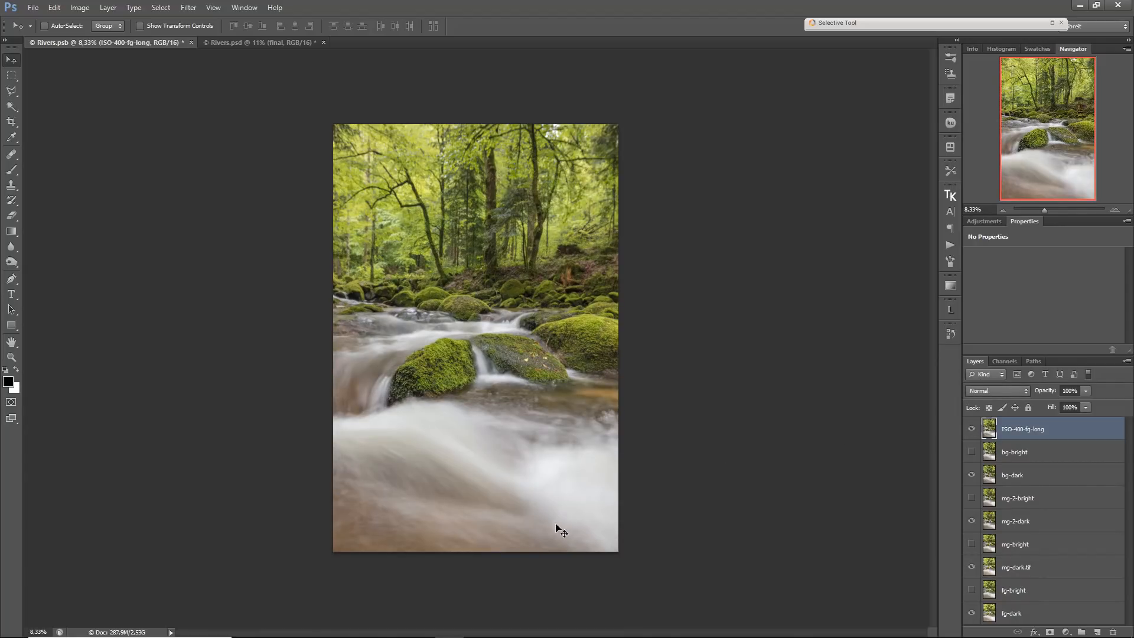
Hide the visible layers above fg-bright and compare fg-bright with fg-dark by switching its visibility, leaving fg-bright shown.
drag(972, 428, 972, 567)
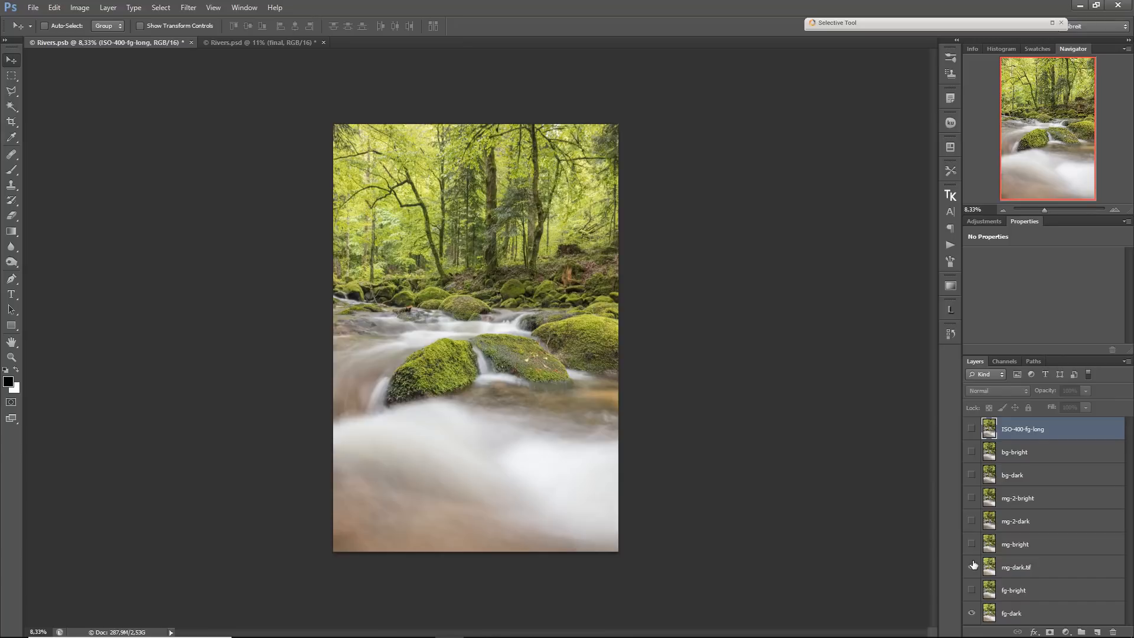
click(1030, 590)
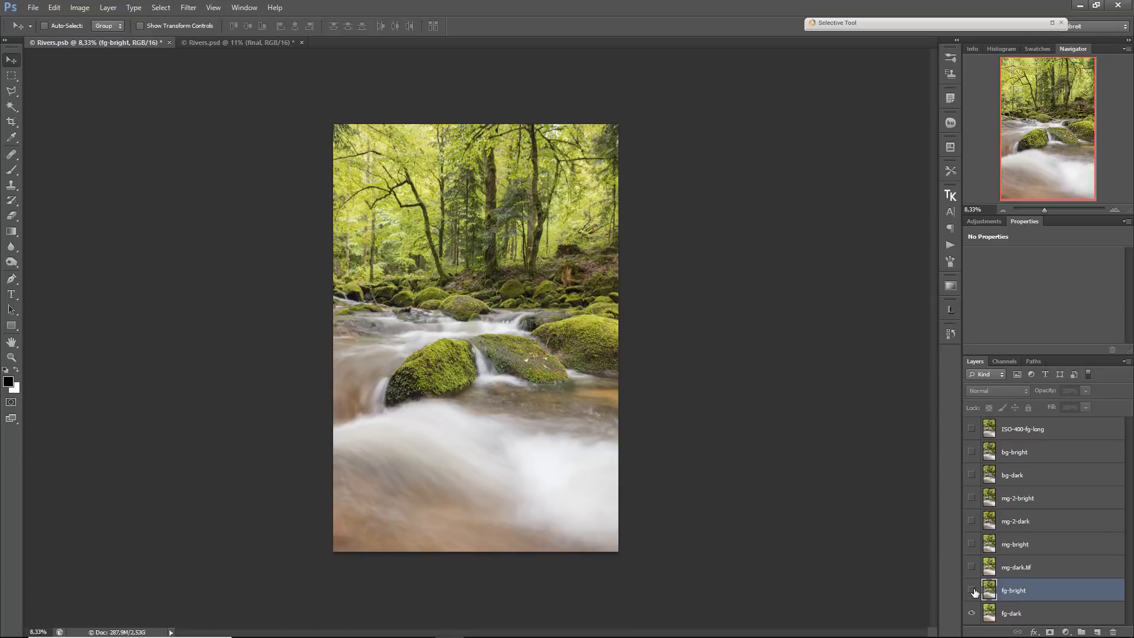
click(972, 590)
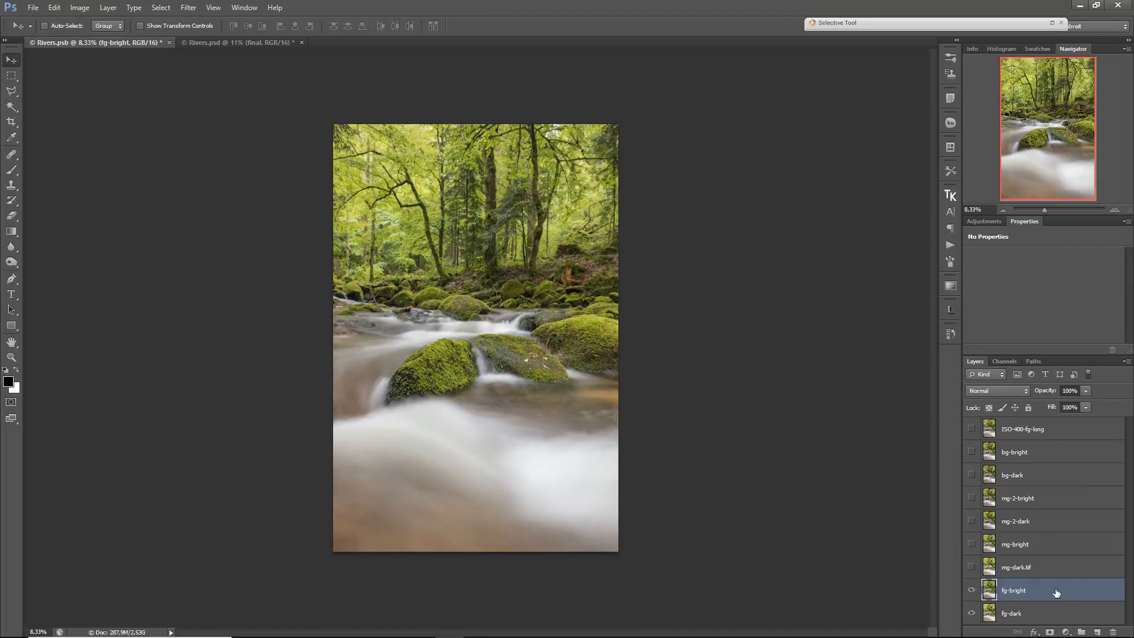
click(971, 590)
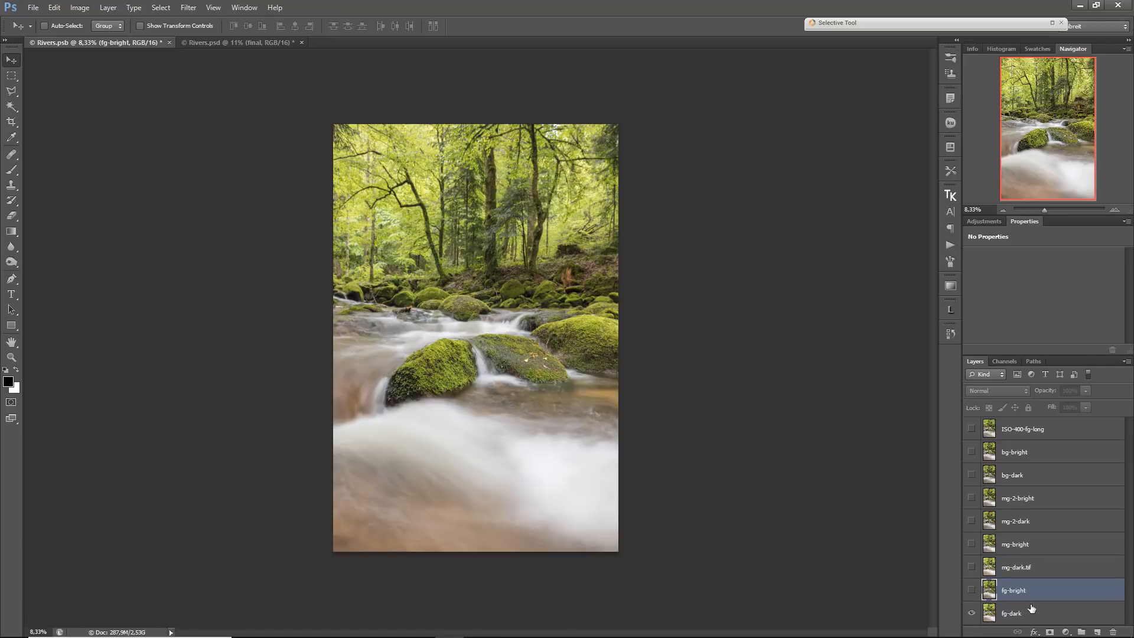
click(971, 591)
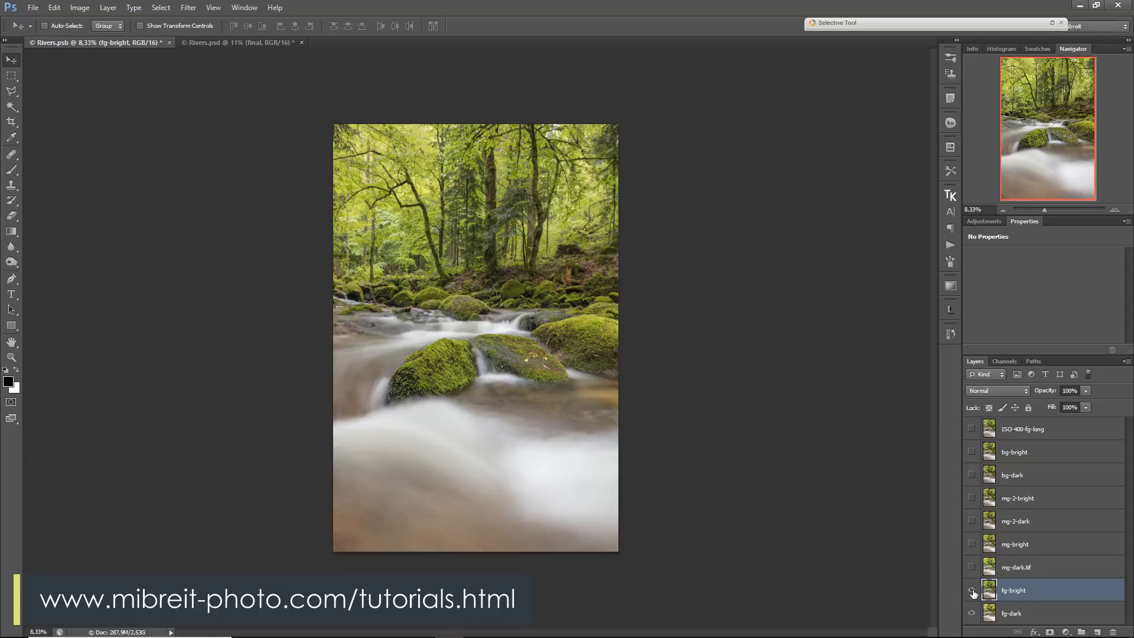
click(971, 590)
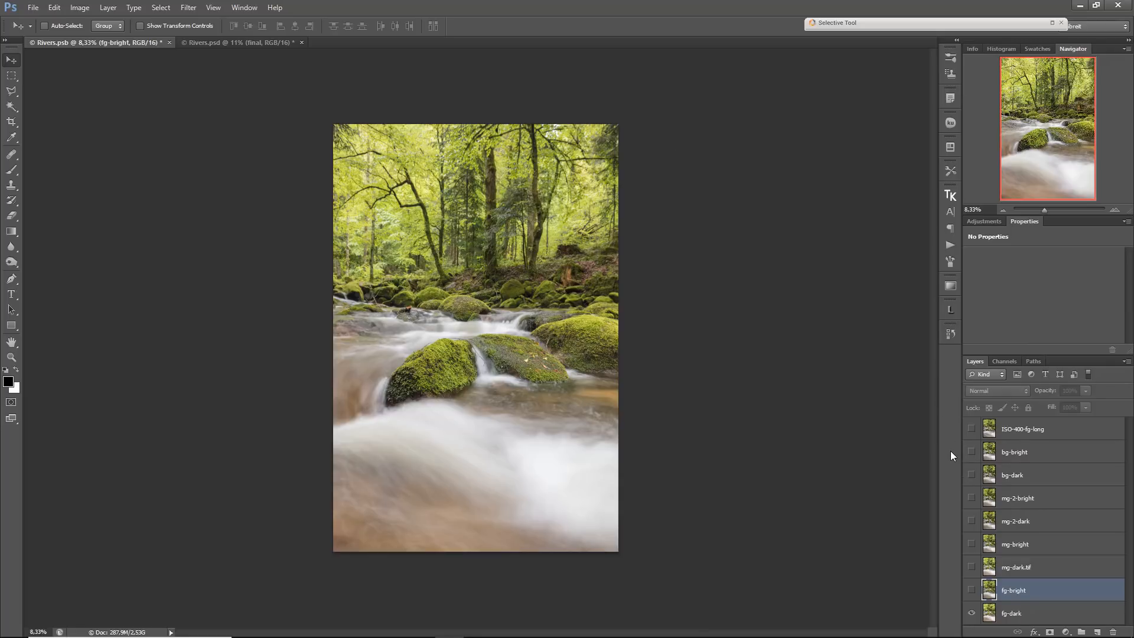
click(970, 589)
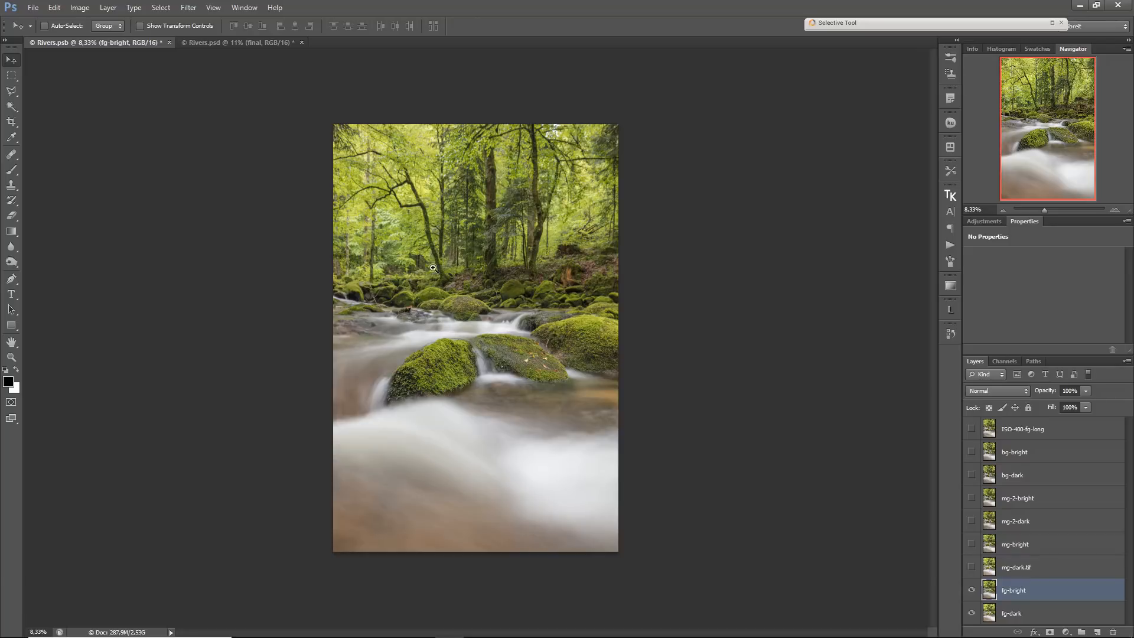
Show the bg-dark and bg-bright layers and compare detail and noise in the shadows of the riverbank rocks at 200%.
scroll(404, 275, up, 5)
scroll(267, 353, up, 3)
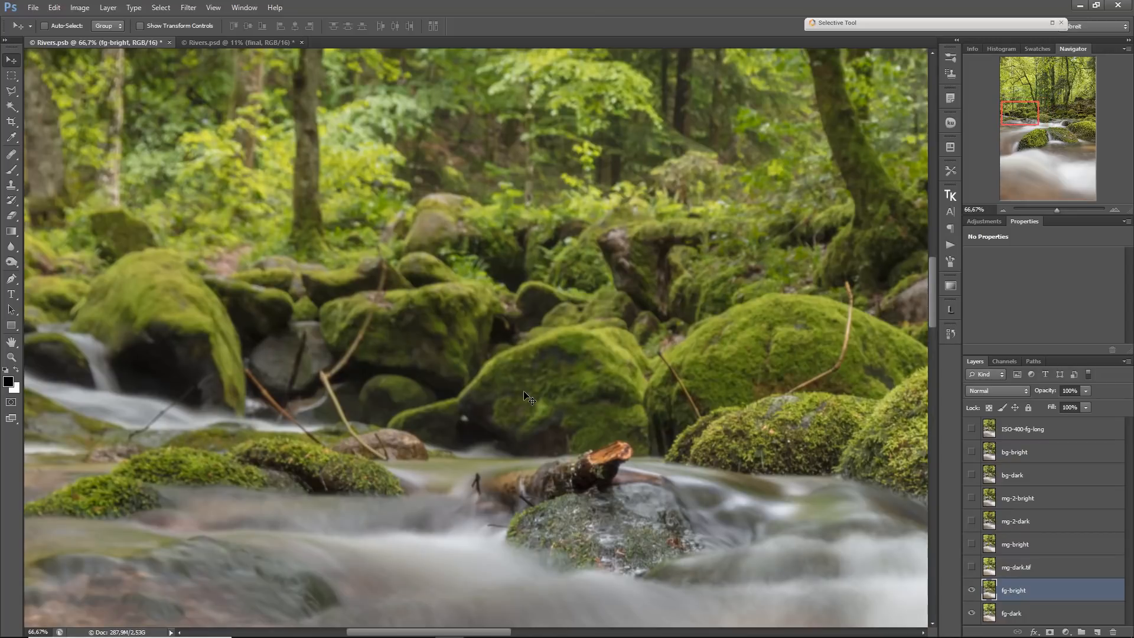
click(971, 475)
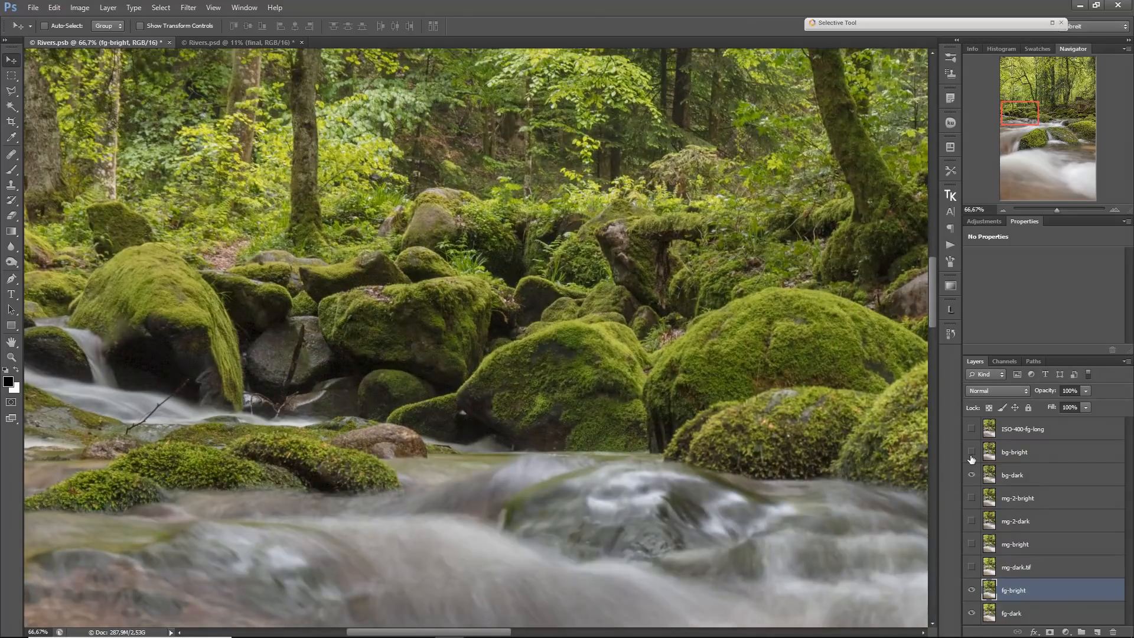
scroll(434, 380, up, 3)
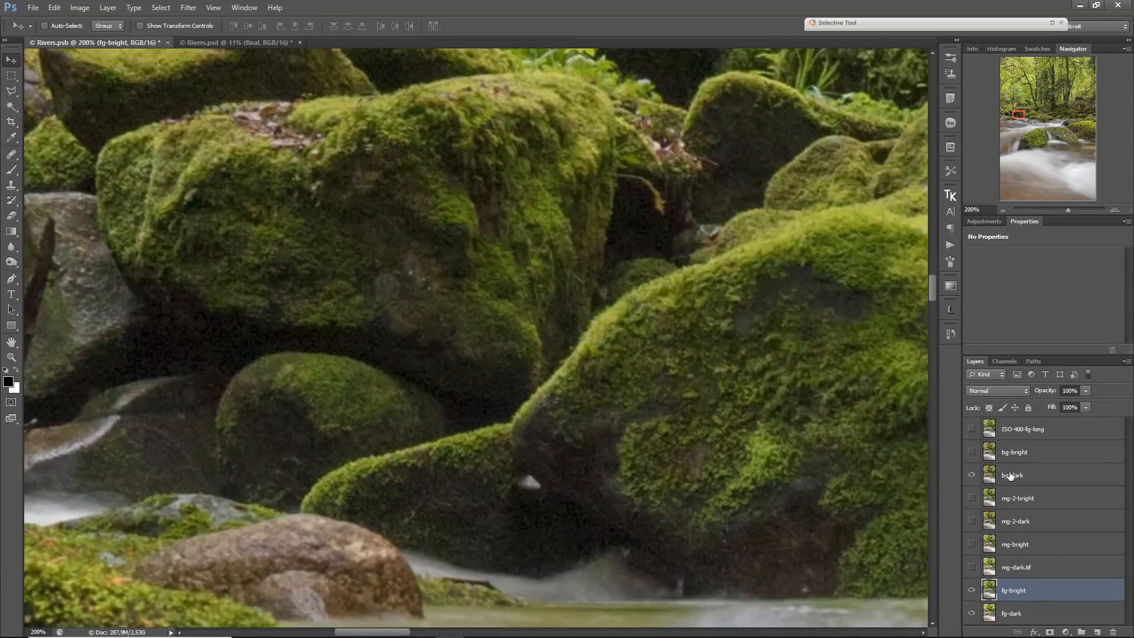
click(971, 453)
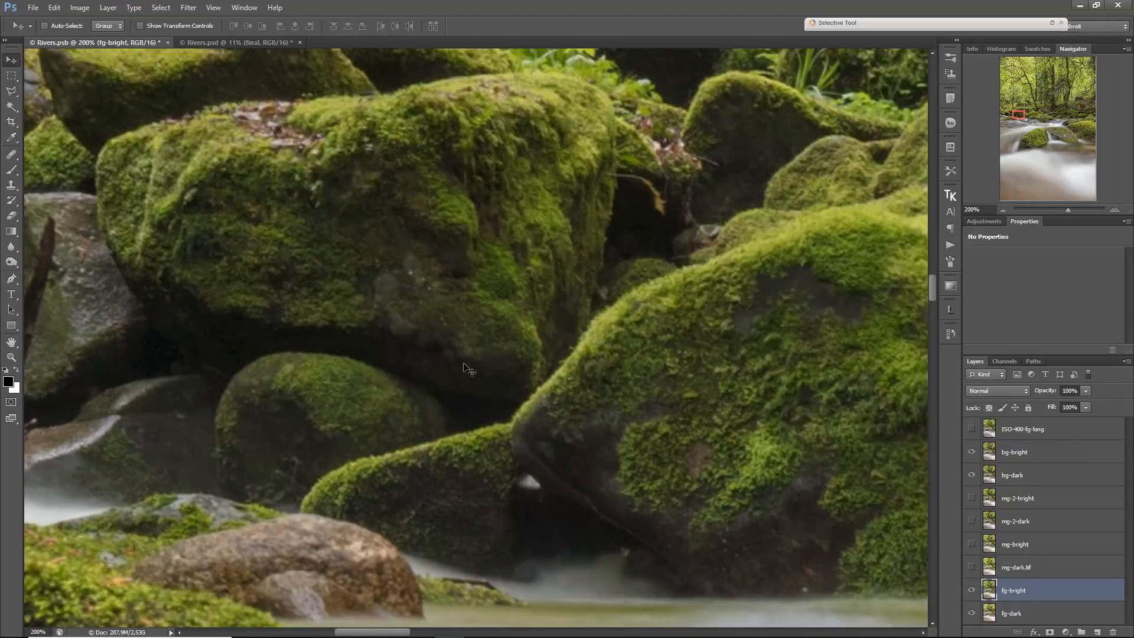
alt+click(589, 513)
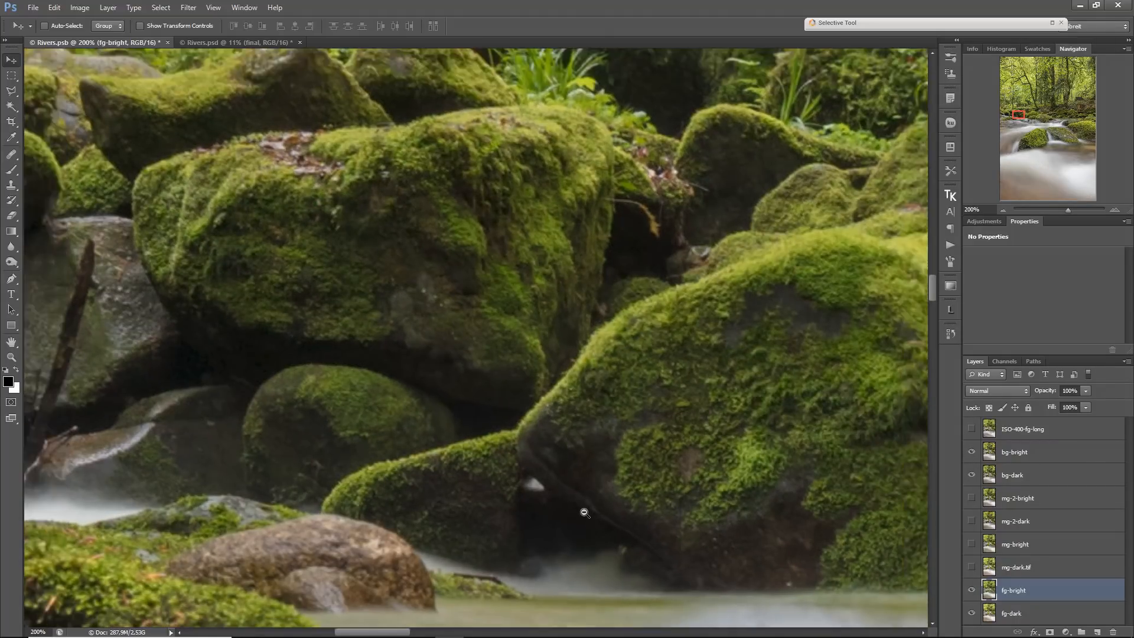
Show the entire image and hide the bg-bright and bg-dark layers.
alt+click(589, 513)
alt+click(585, 513)
alt+click(581, 513)
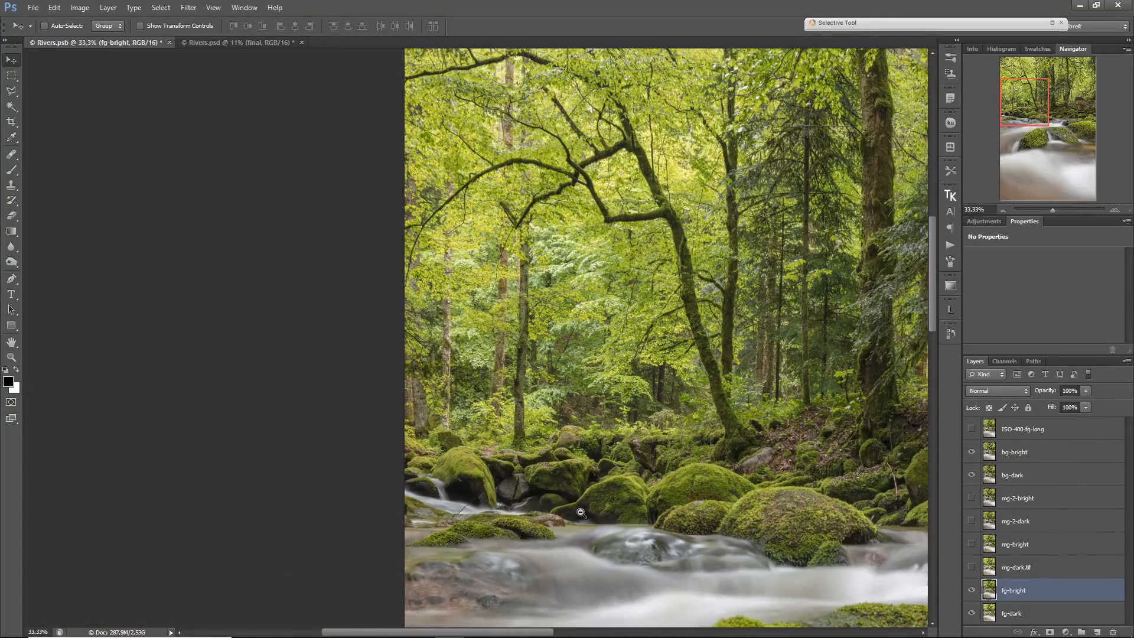
alt+click(577, 514)
alt+click(577, 513)
alt+click(759, 481)
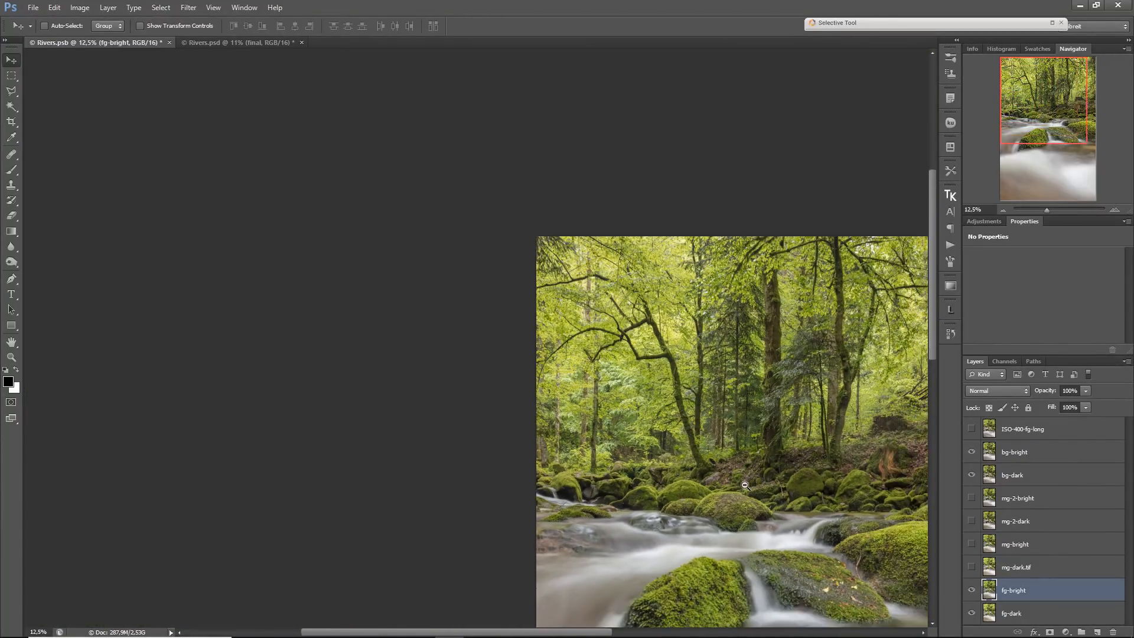
alt+click(742, 487)
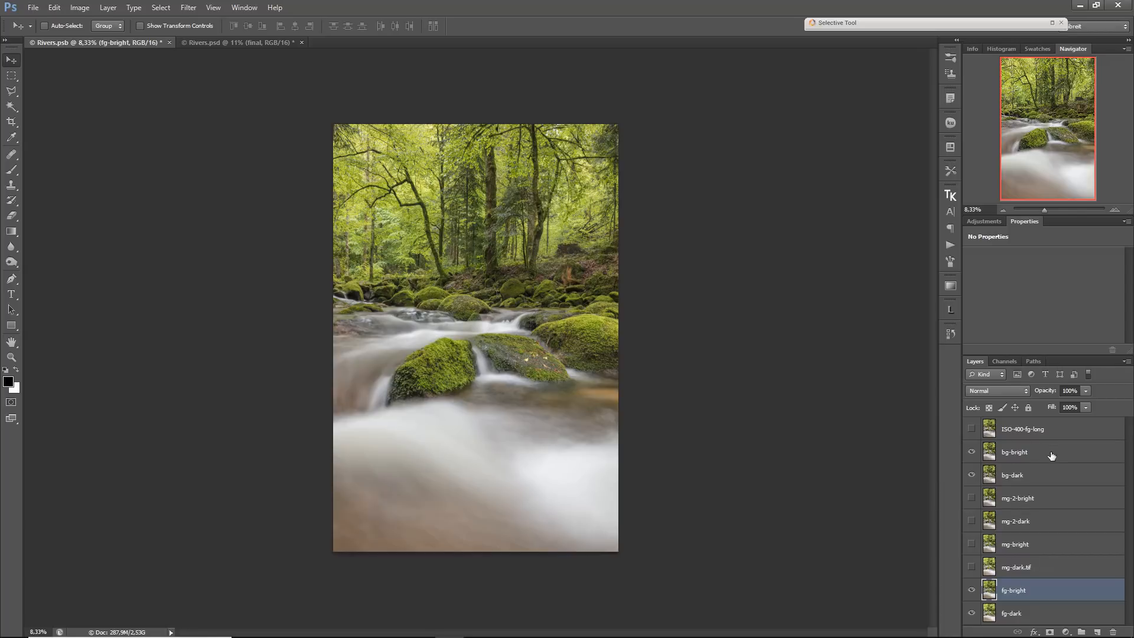
click(1034, 457)
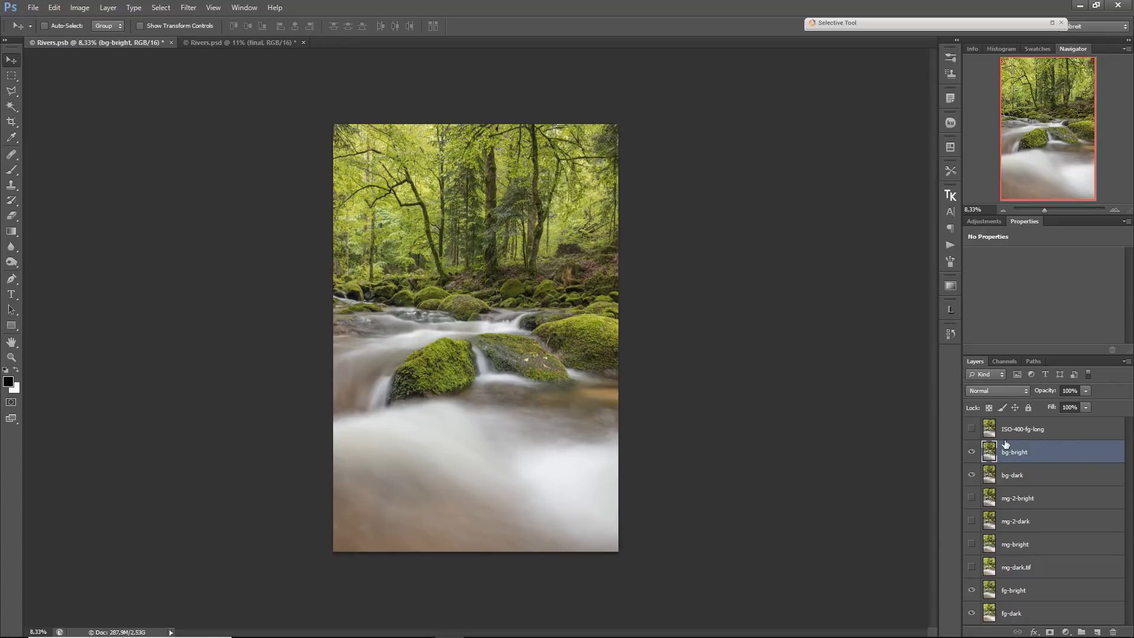
drag(972, 453, 978, 477)
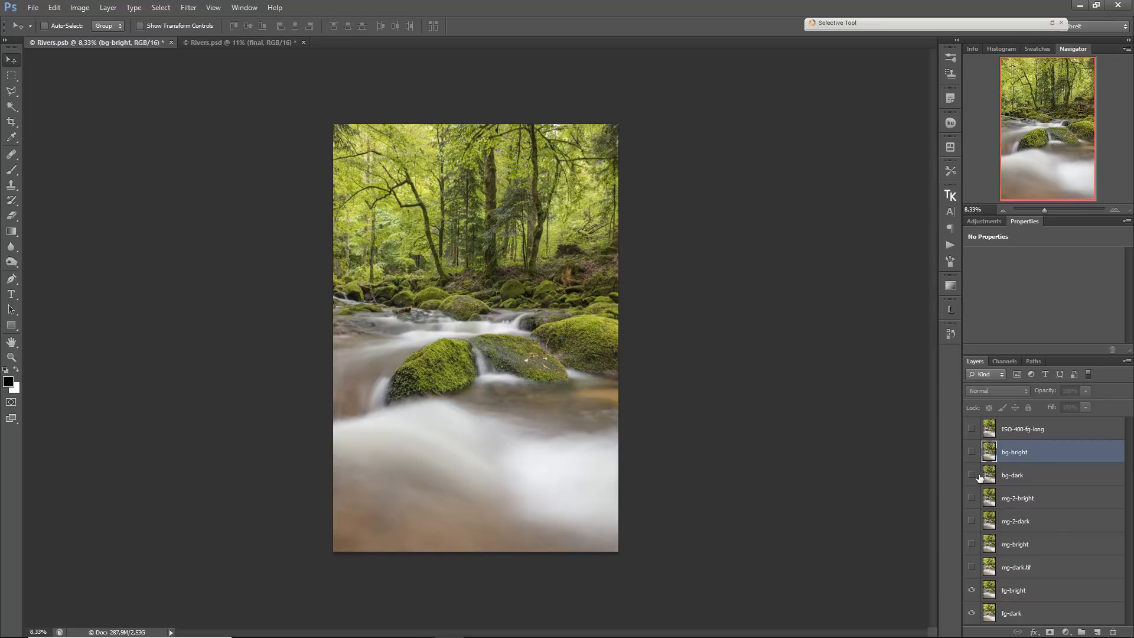
Compare fg-bright with fg-dark across the whole image by switching fg-bright's visibility, leaving only fg-dark shown.
click(972, 590)
click(971, 591)
click(978, 591)
click(972, 591)
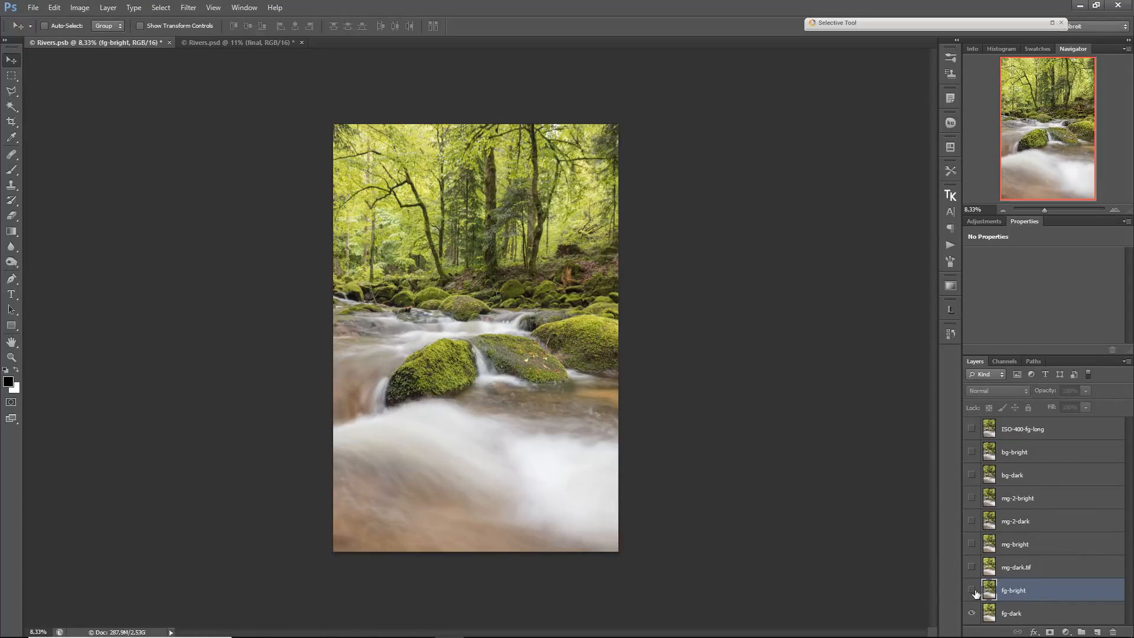
Compare fg-dark with mg-dark.tif and mg-2-dark on the mossy rocks at 50%, leaving both mg layers hidden.
drag(557, 329, 639, 383)
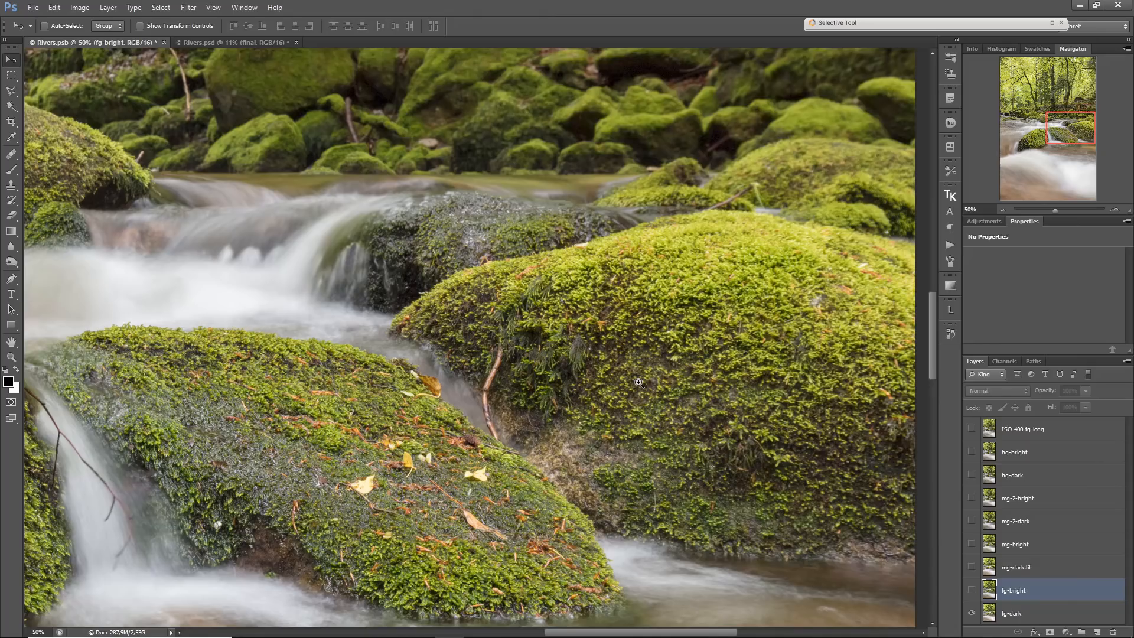
click(974, 568)
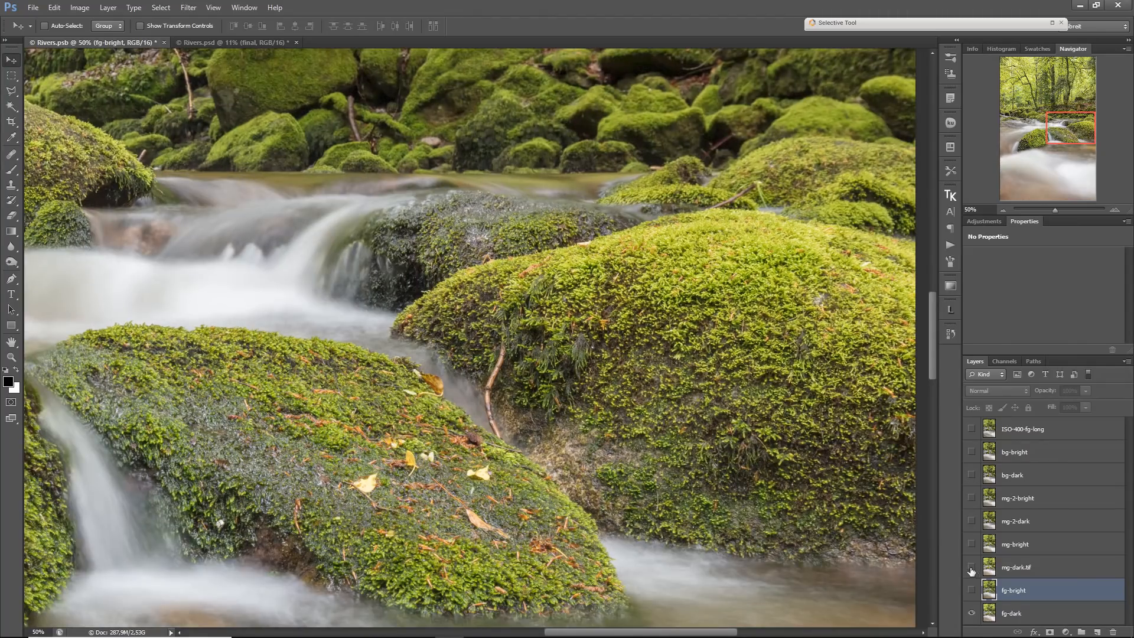
click(971, 568)
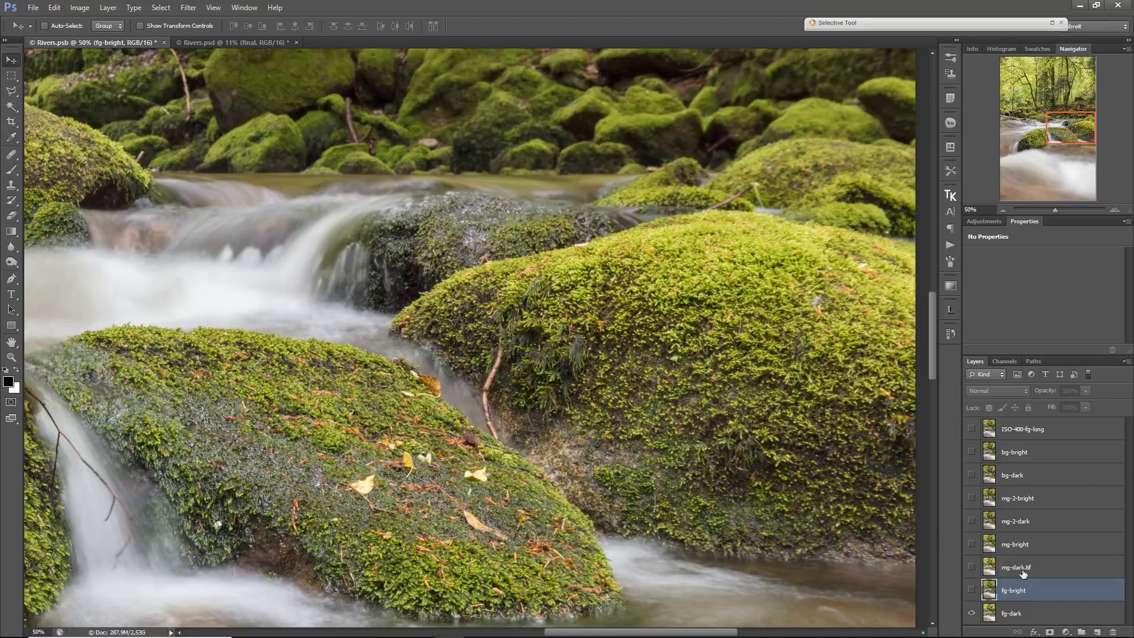
click(972, 568)
click(970, 522)
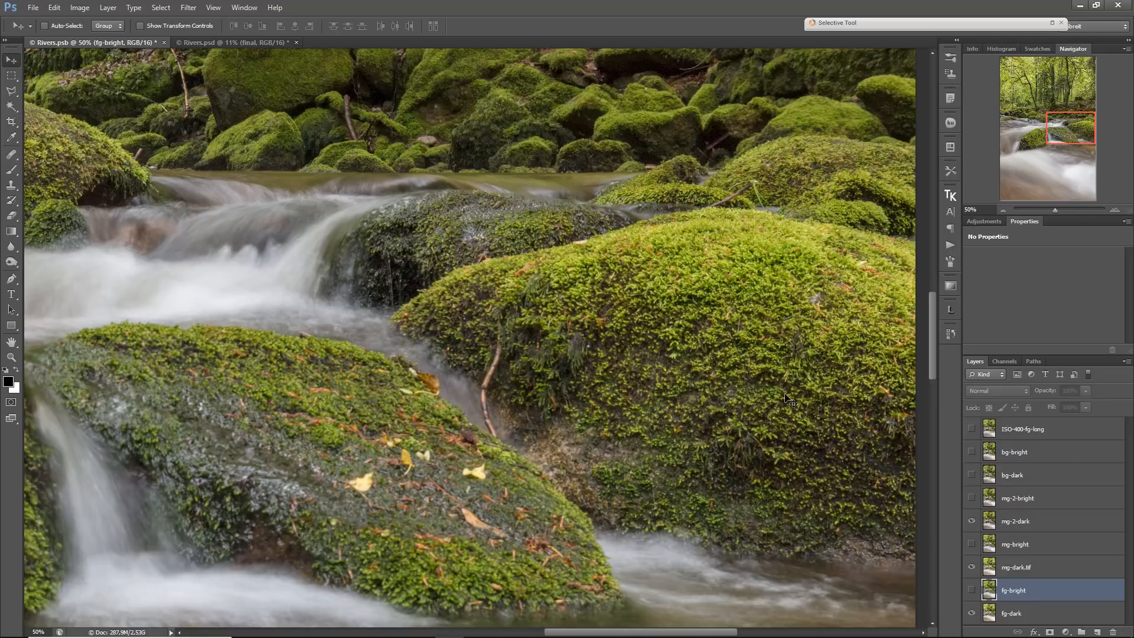
drag(973, 529, 984, 586)
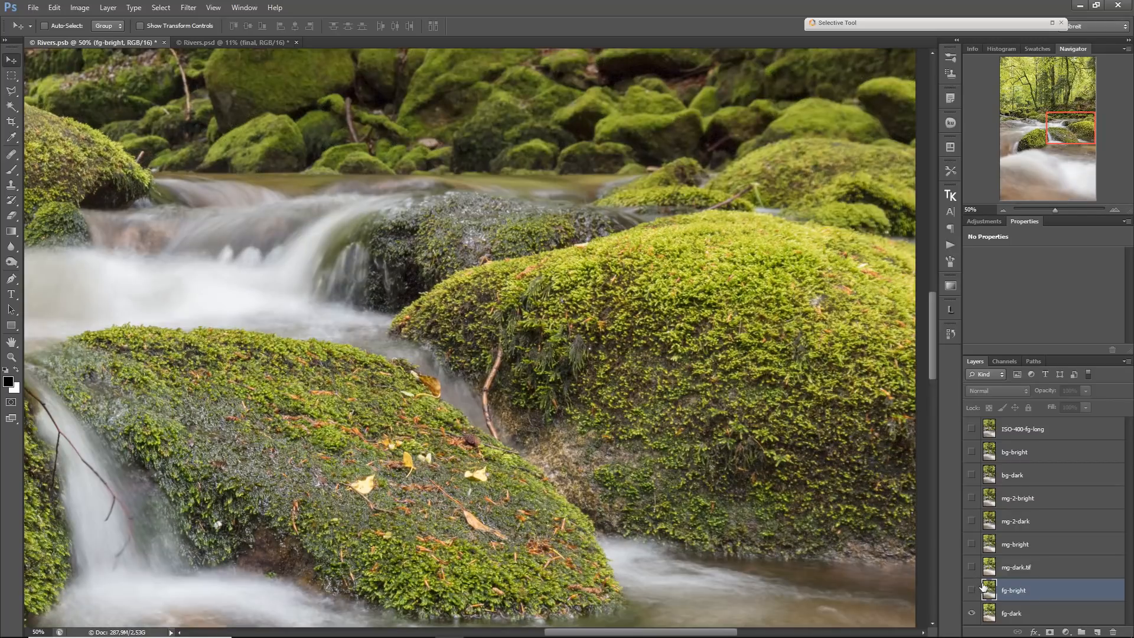
click(972, 567)
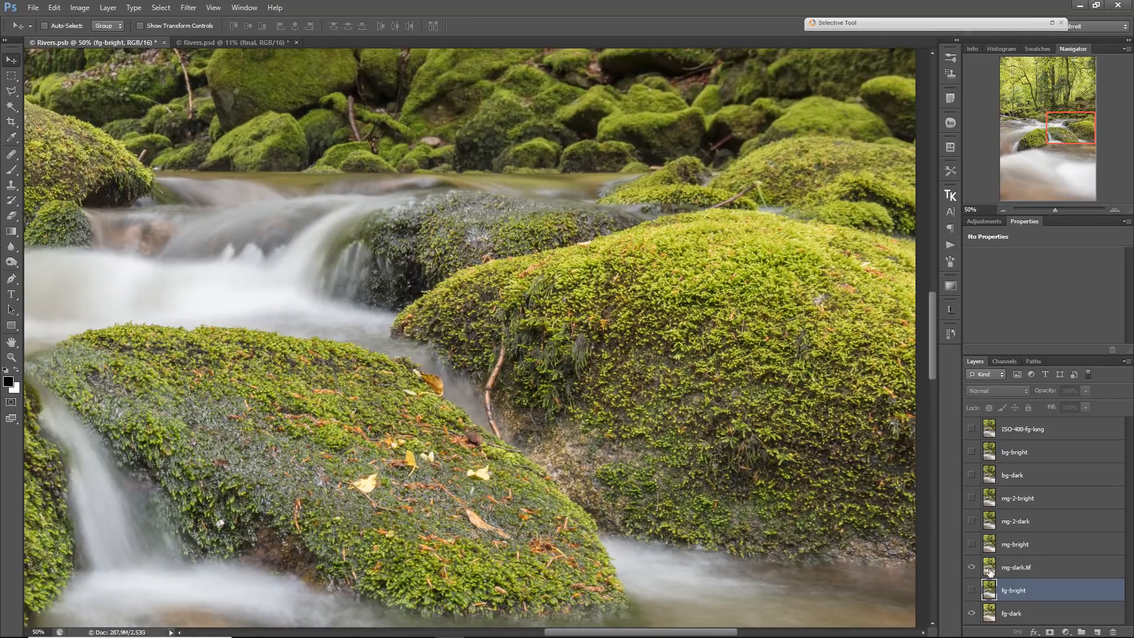
click(971, 567)
Compare fg-bright and fg-dark at 50% around the foreground mossy rocks and water, leaving fg-bright shown.
click(972, 590)
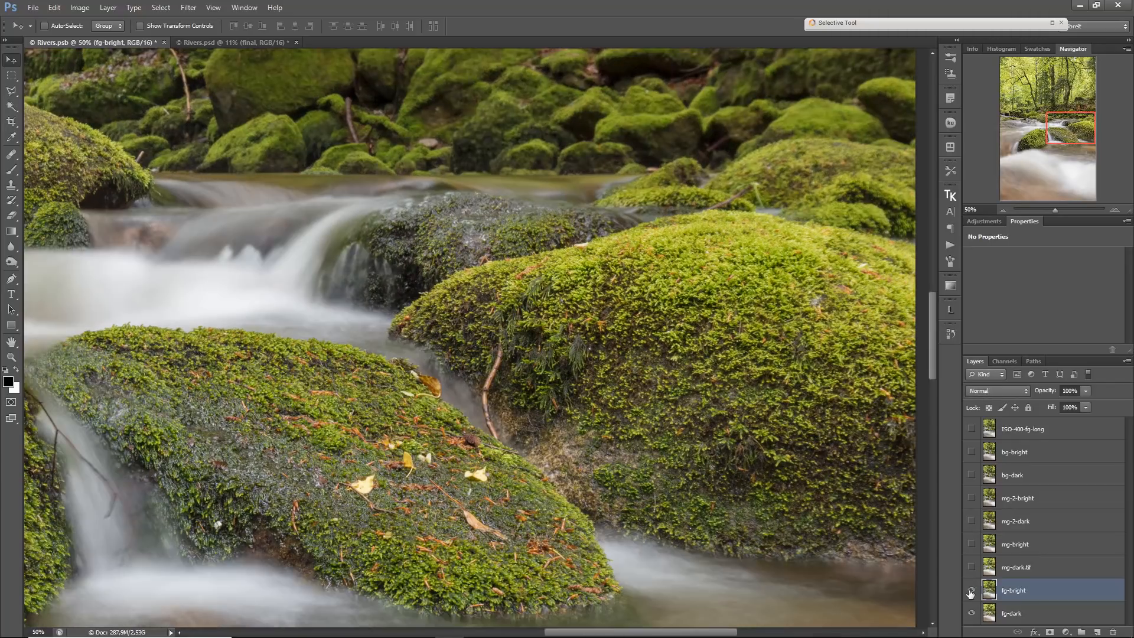
click(971, 590)
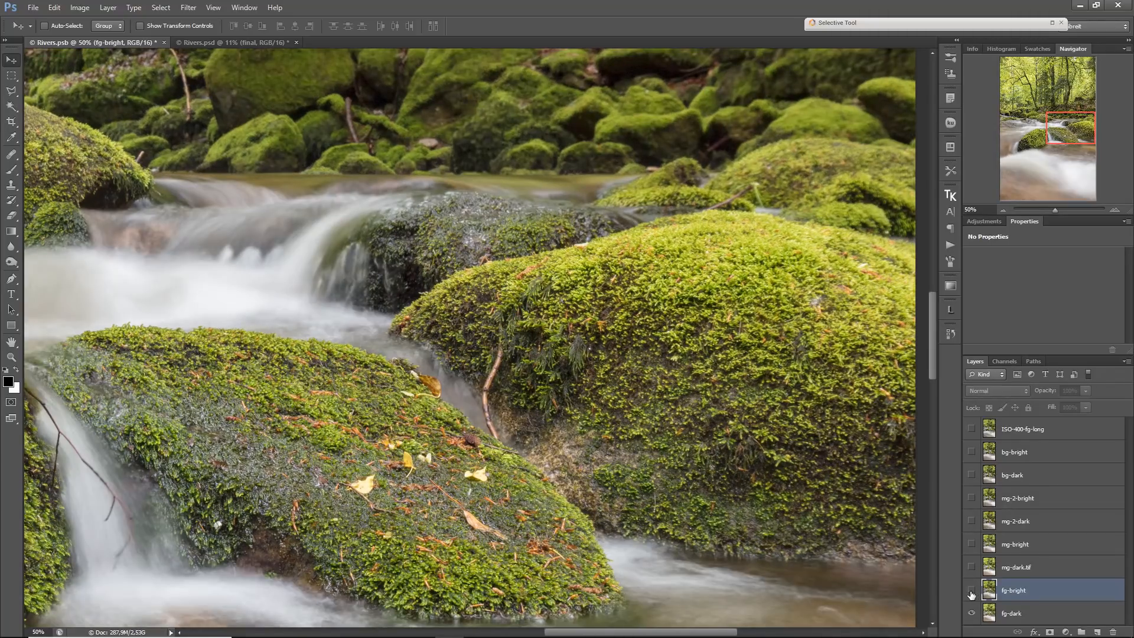
click(971, 590)
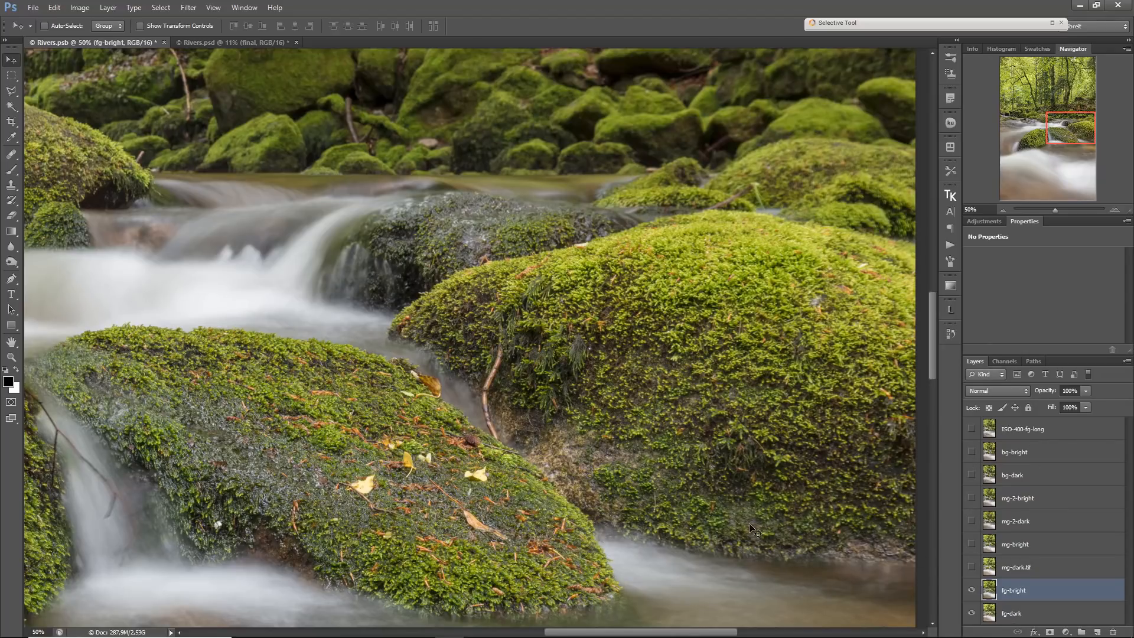
drag(360, 486, 750, 404)
drag(272, 507, 664, 431)
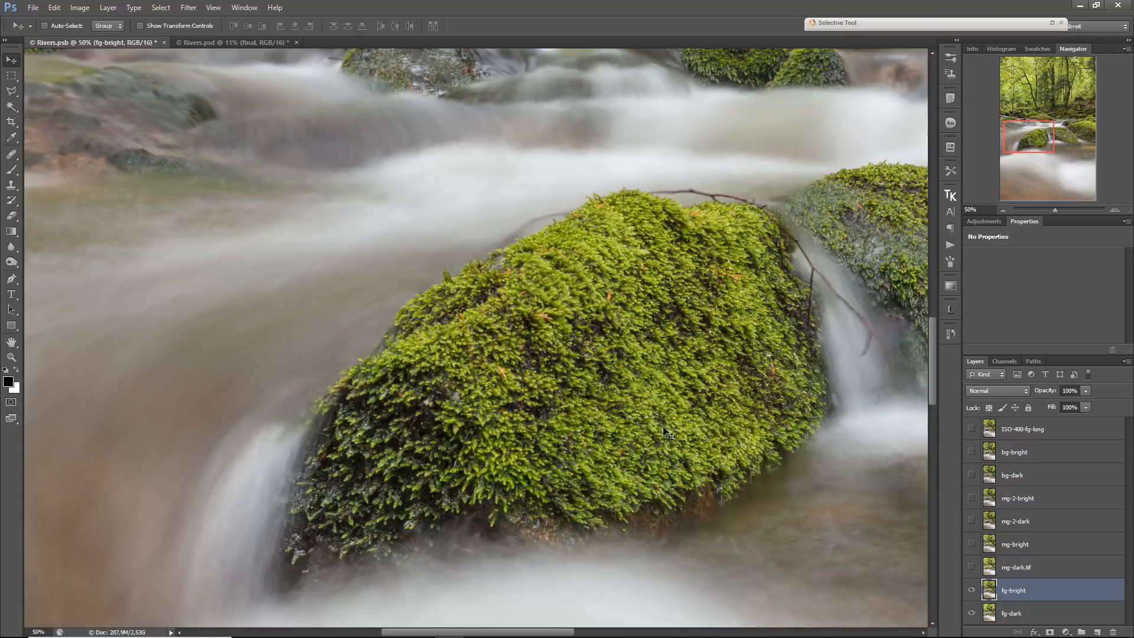
click(971, 590)
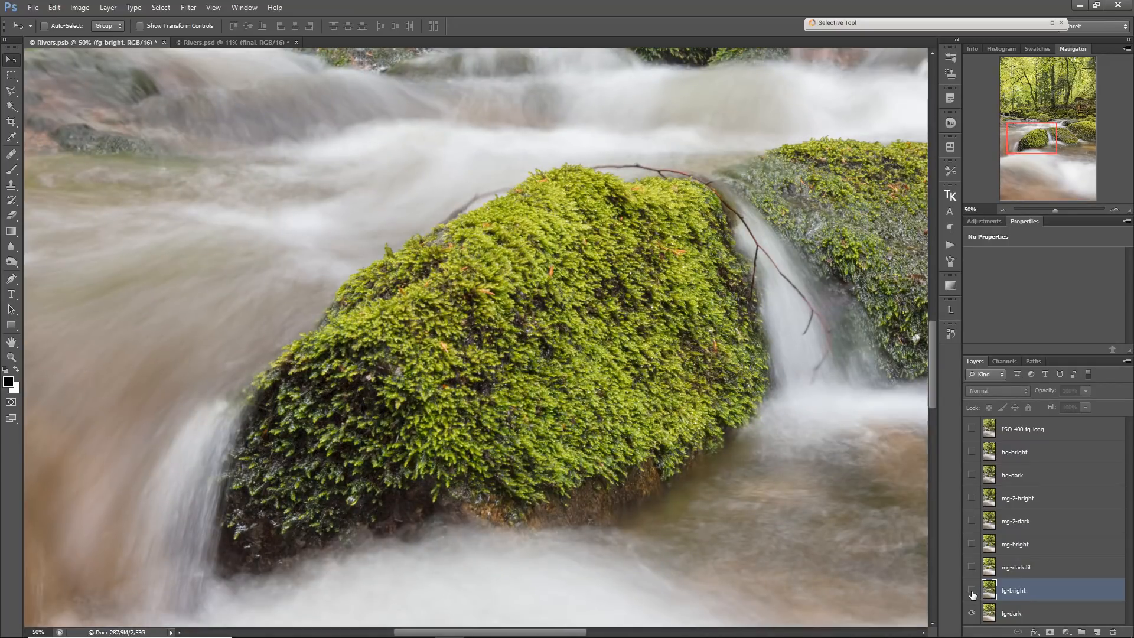
click(972, 591)
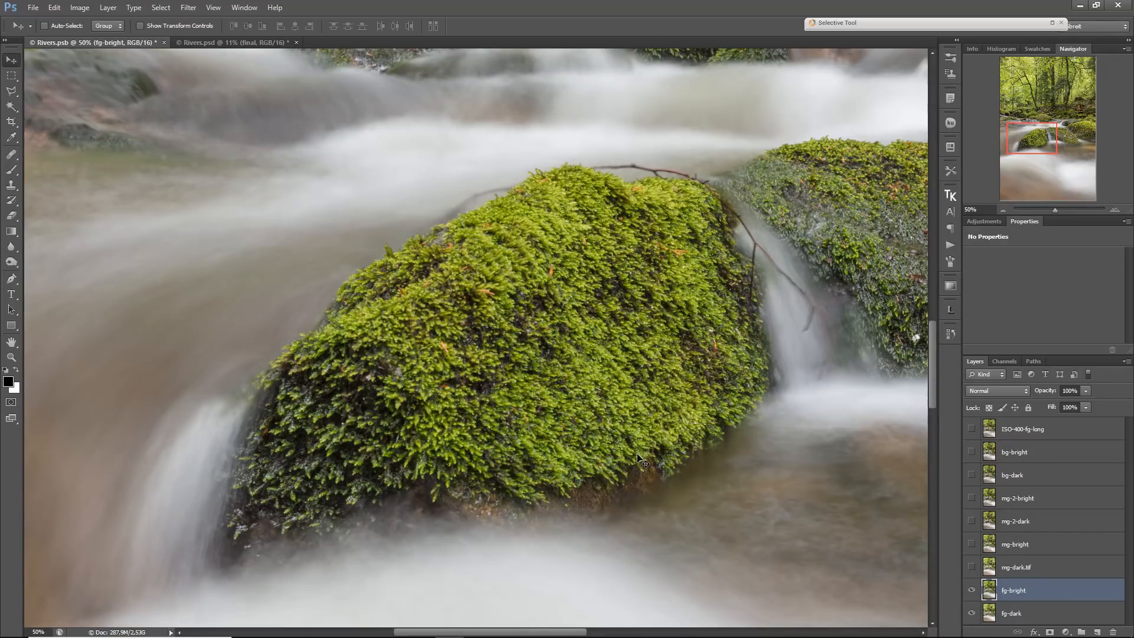
Add a black layer mask to fg-bright and ready the Brush with white at the front mossy rock.
alt+click(600, 406)
alt+click(600, 405)
alt+click(600, 405)
alt+click(600, 405)
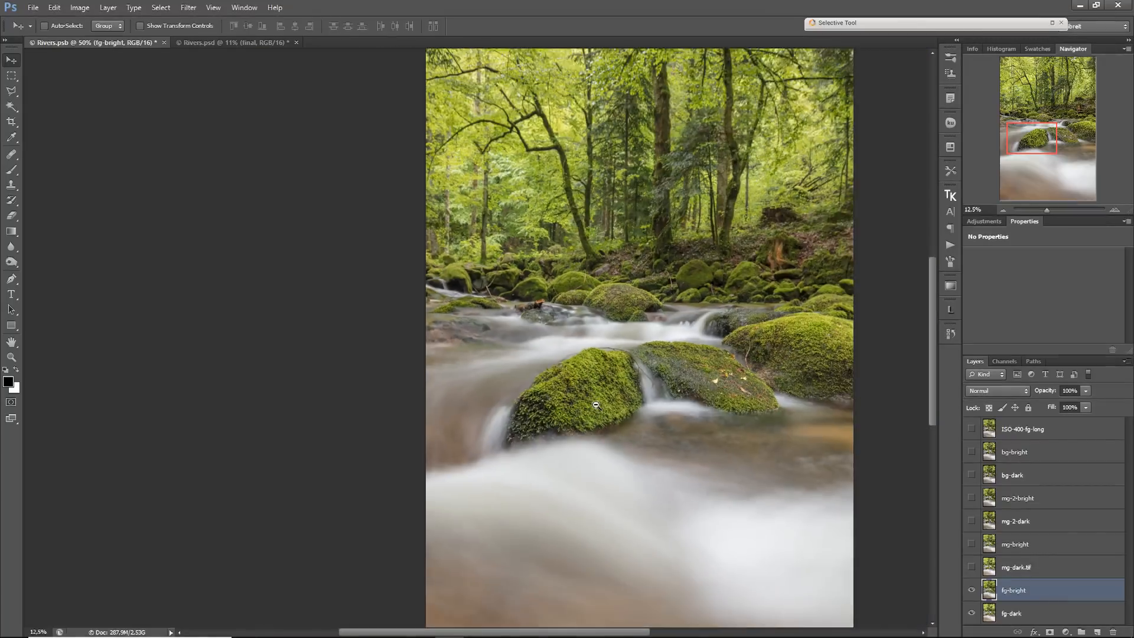
alt+click(600, 406)
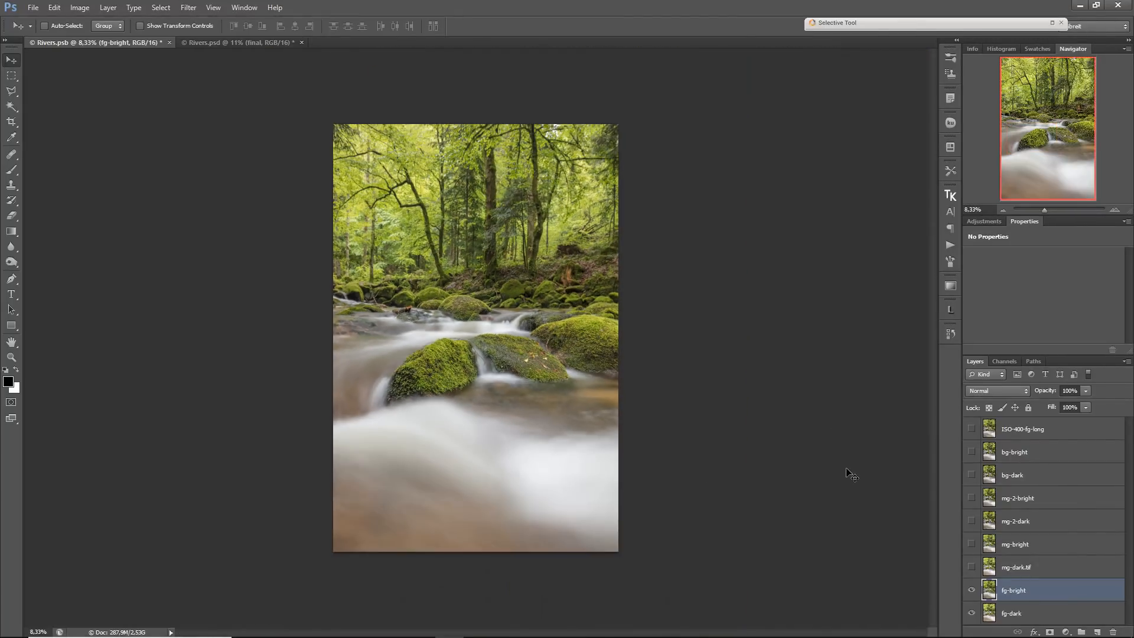
alt+click(1050, 632)
key(b)
key(x)
ctrl+click(384, 391)
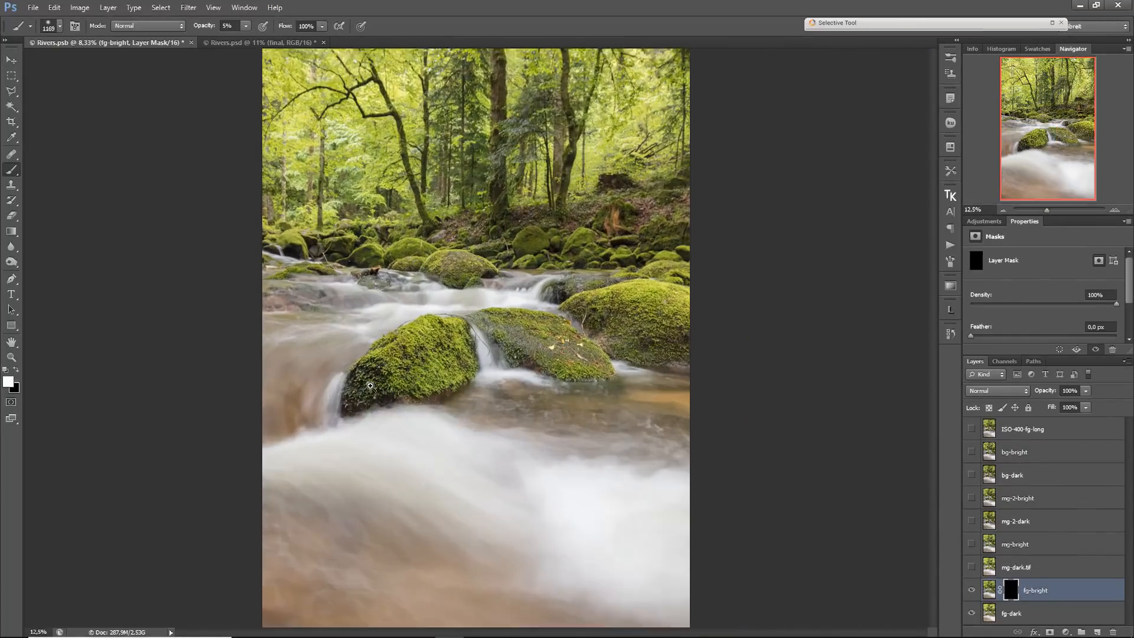
ctrl+click(403, 401)
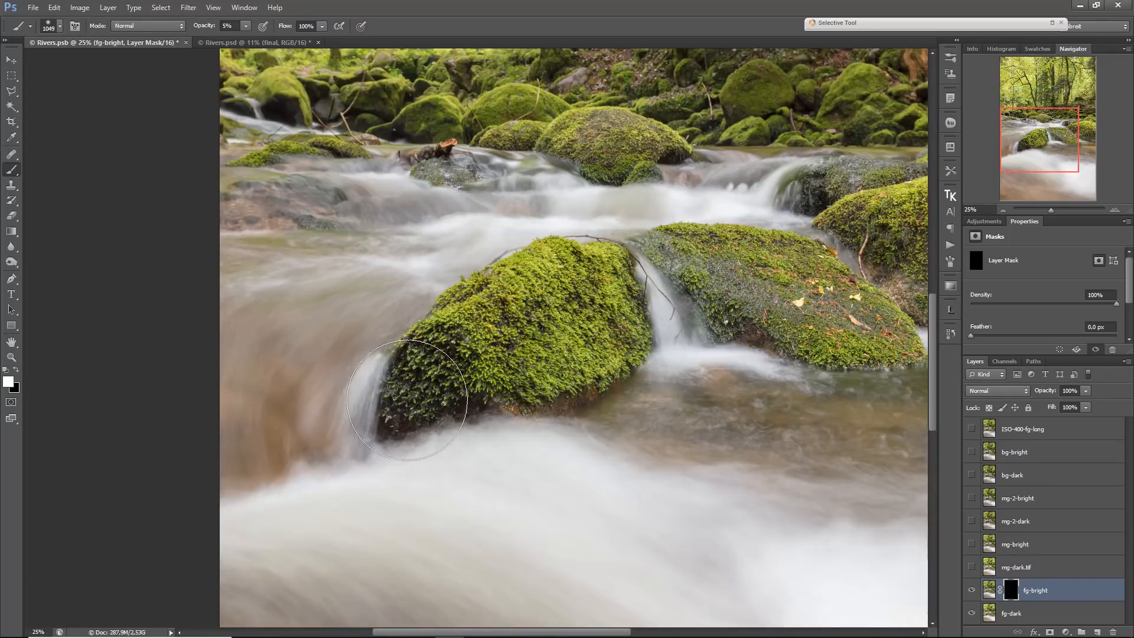
Paint white on the fg-bright mask over the dark lower areas of the mossy rocks, using a 409 px brush at 60% opacity.
key(5)
mouse_move(419, 390)
mouse_down()
mouse_move(387, 397)
mouse_move(414, 410)
mouse_move(431, 384)
mouse_move(414, 385)
mouse_up()
key(6)
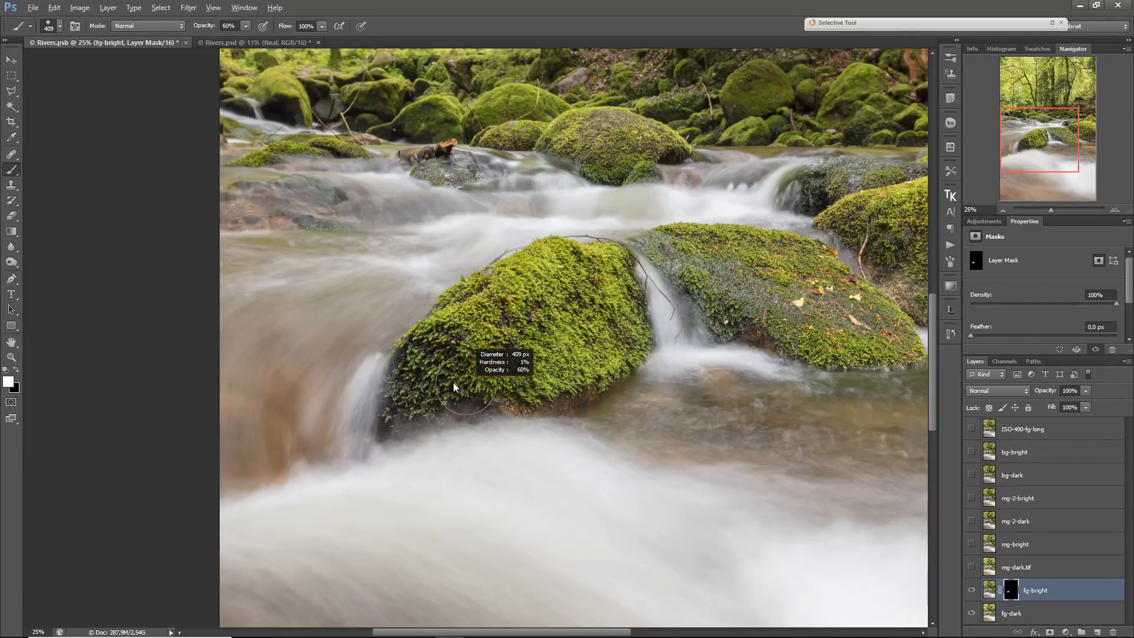
mouse_move(489, 395)
mouse_down()
mouse_move(458, 343)
mouse_move(388, 404)
mouse_move(381, 427)
mouse_move(406, 361)
mouse_move(377, 407)
mouse_move(480, 401)
mouse_move(388, 431)
mouse_move(557, 395)
mouse_move(471, 391)
mouse_move(563, 388)
mouse_move(398, 418)
mouse_move(583, 394)
mouse_move(578, 368)
mouse_move(449, 377)
mouse_up()
drag(437, 238, 562, 467)
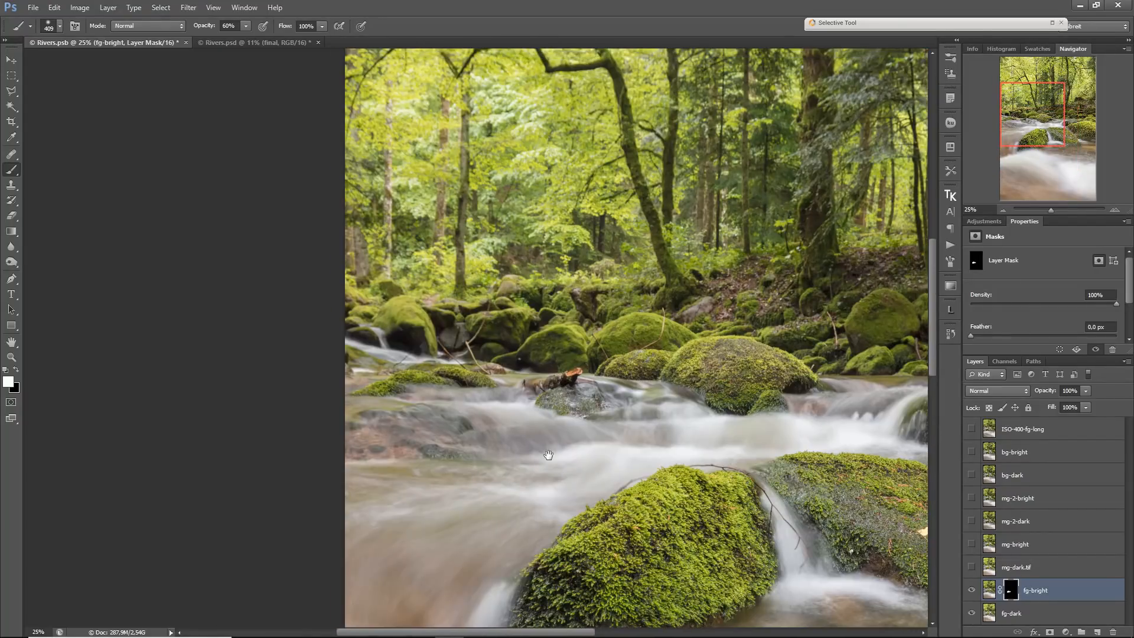
drag(524, 361, 159, 255)
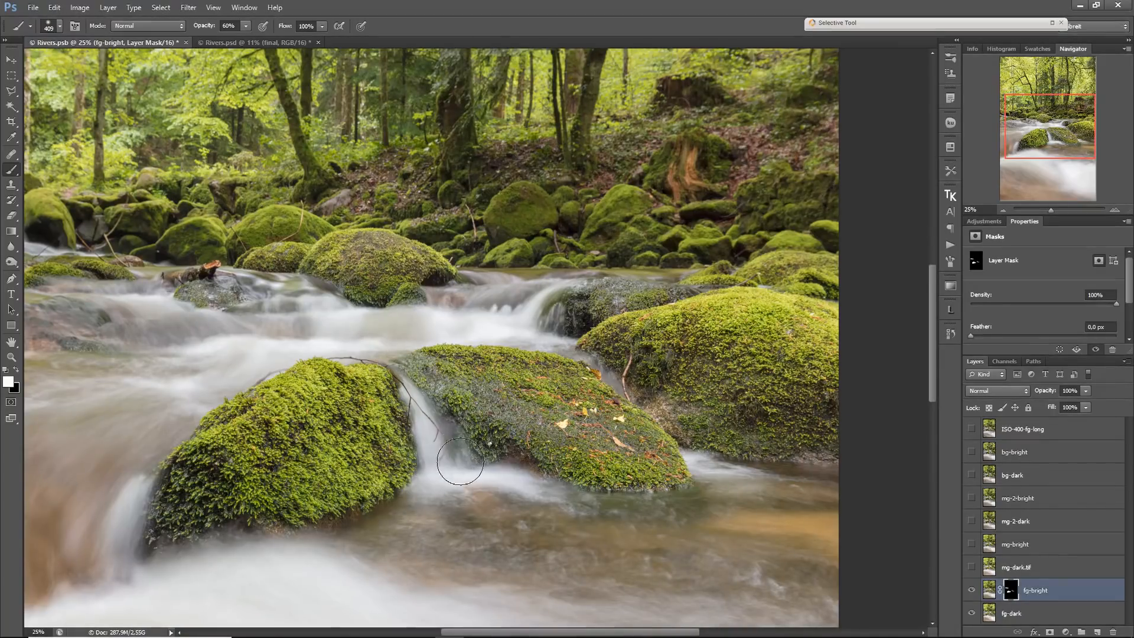
Enlarge the brush to 729 px, set its opacity to 20% and paint fg-bright into the water below the rocks.
alt+right_click(635, 495)
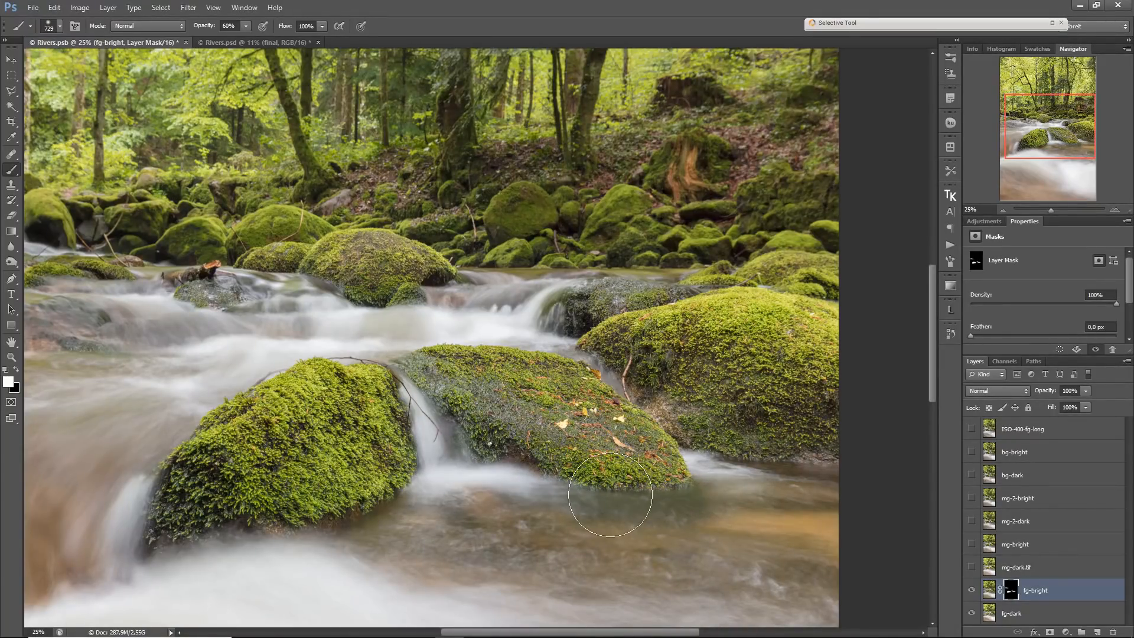
key(1)
key(2)
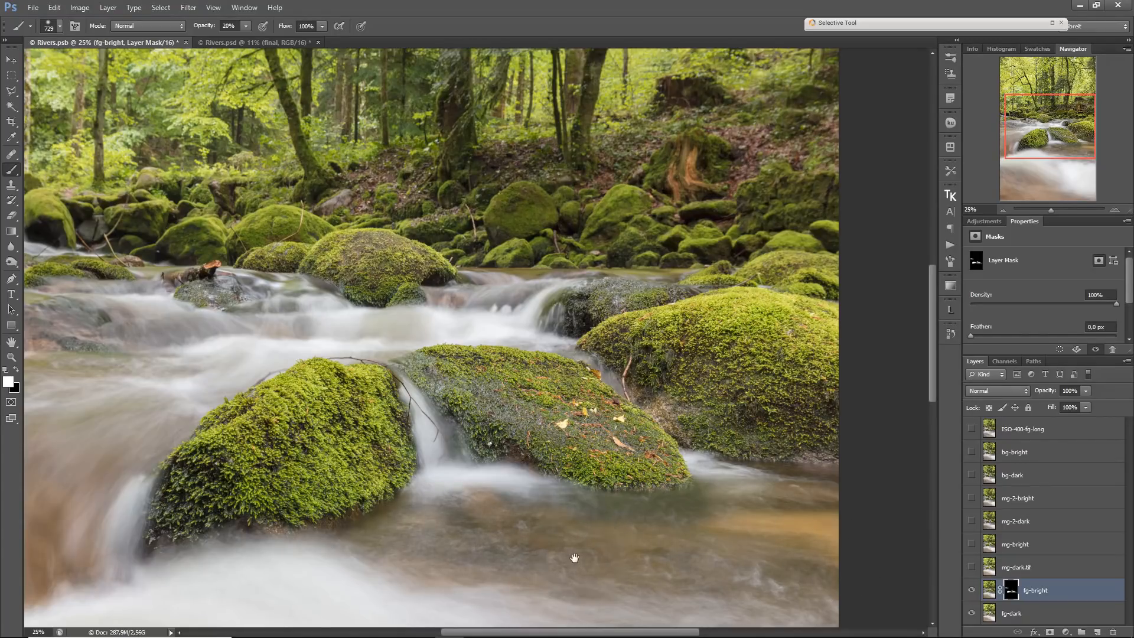
drag(572, 550, 600, 459)
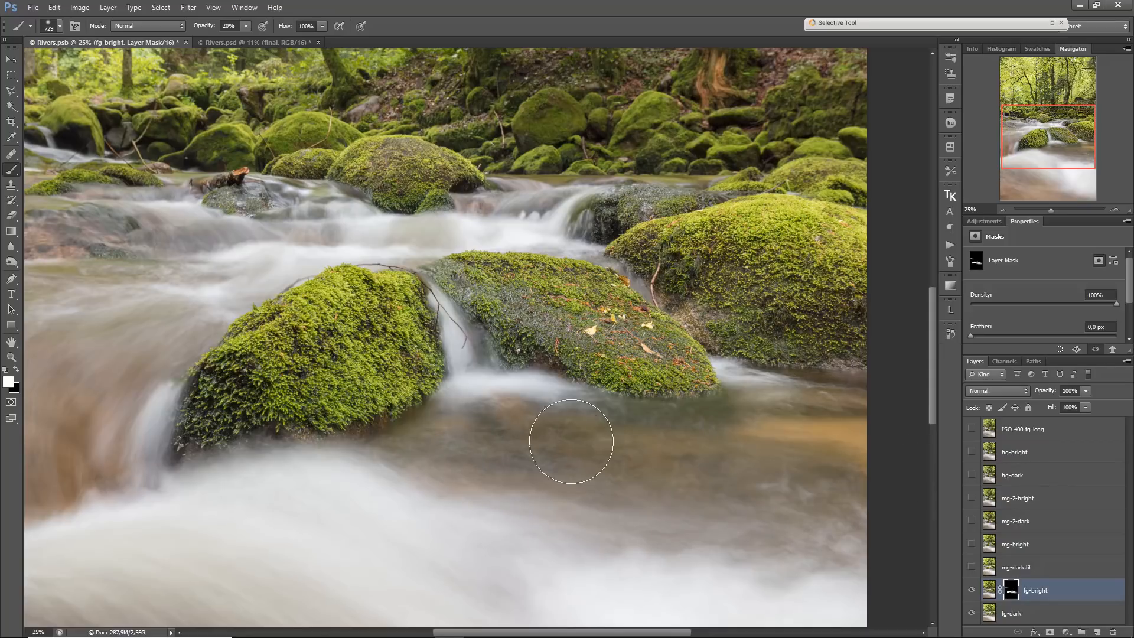
drag(272, 455, 560, 316)
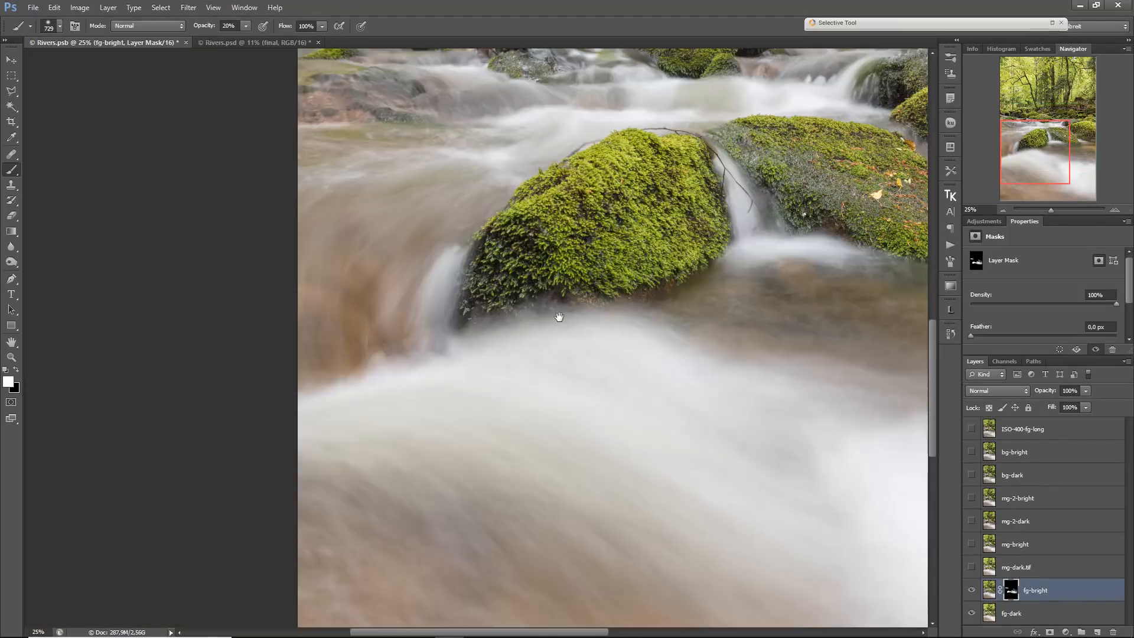
scroll(590, 378, down, 3)
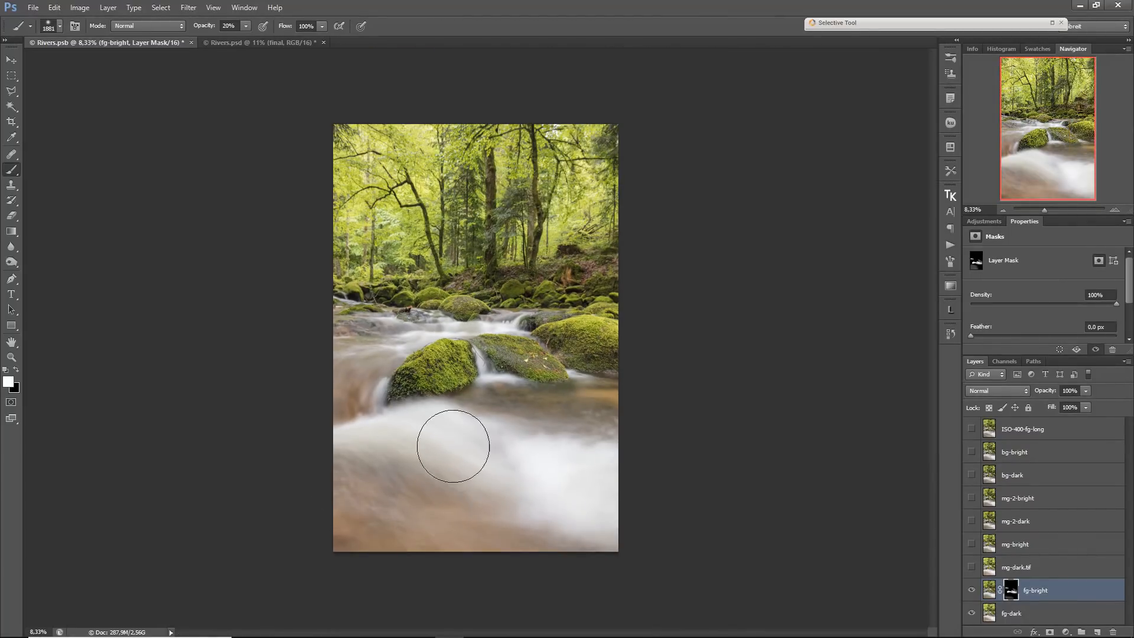
scroll(449, 426, down, 2)
scroll(446, 400, up, 4)
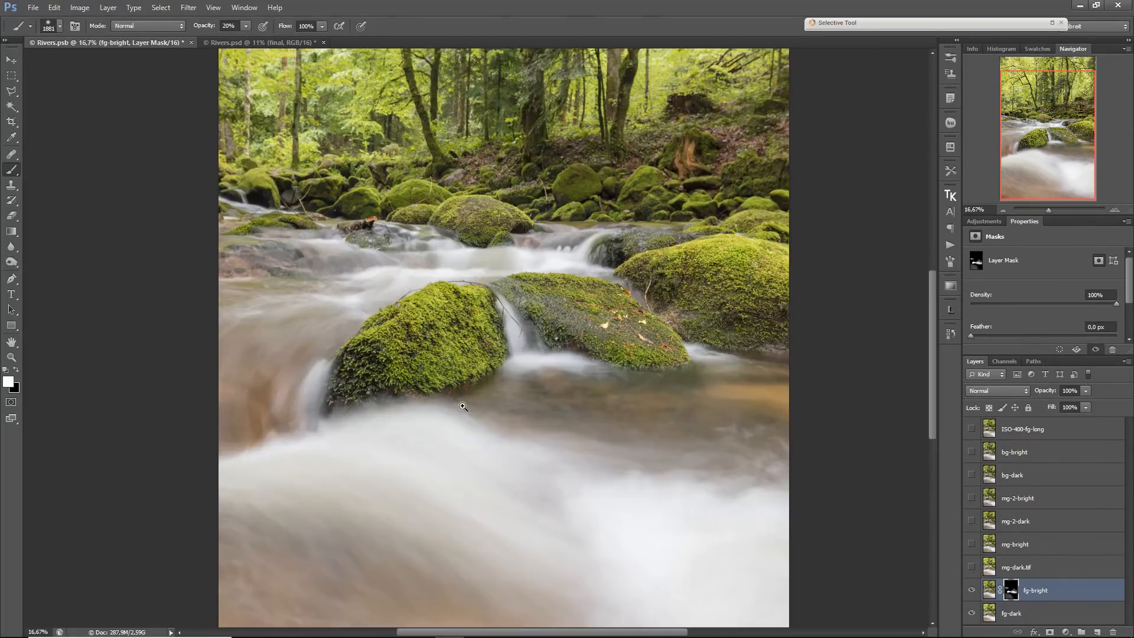
Compare the image with the fg-bright mask disabled and enabled, and merge fg-bright with fg-dark.
shift+click(1010, 591)
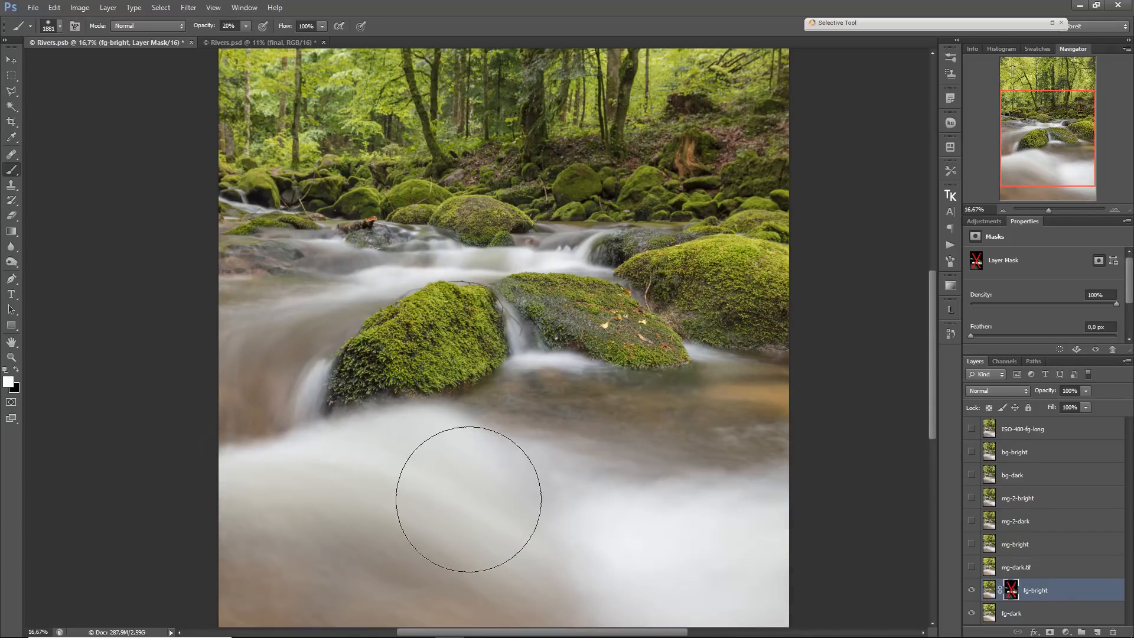
shift+click(1009, 590)
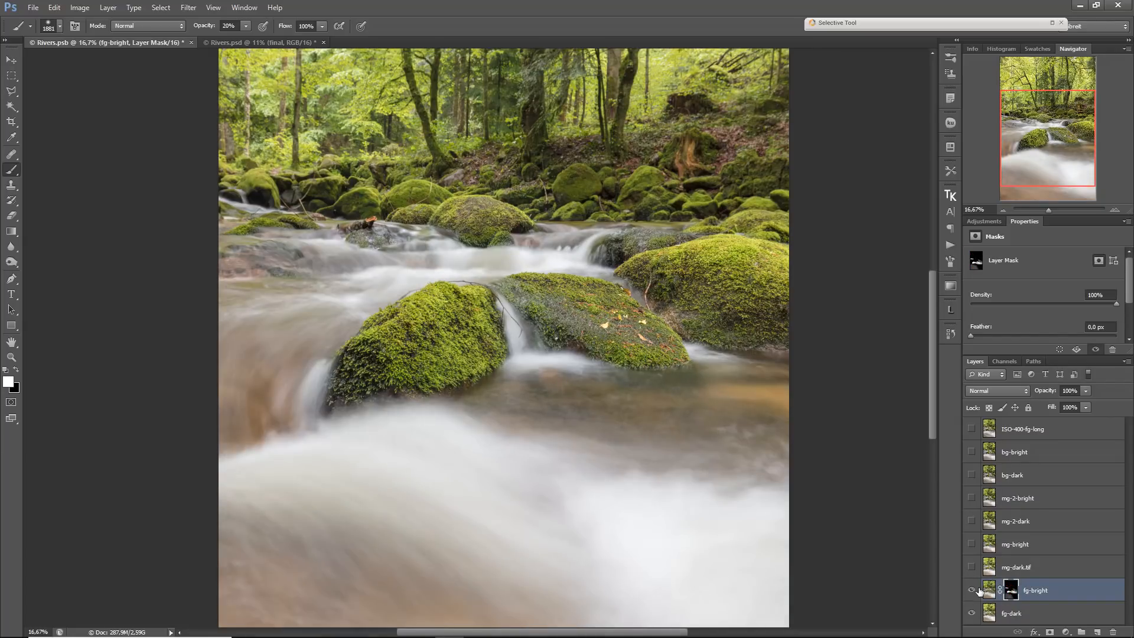
shift+click(1056, 611)
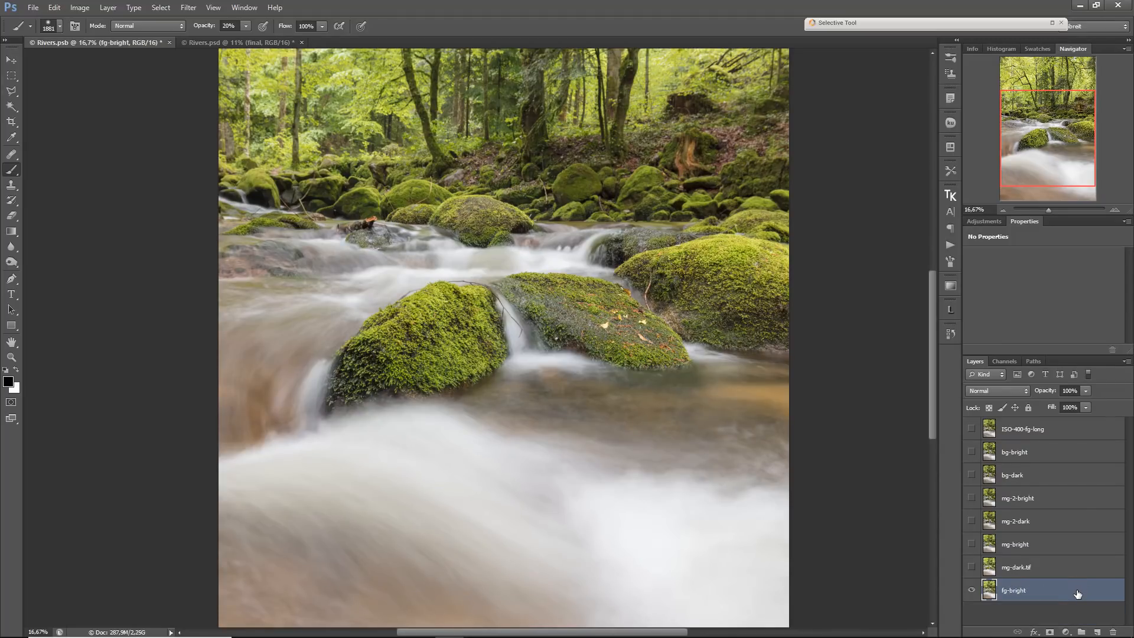
Show mg-dark, paint mg-bright into the midground through a black mask with a 521 px brush, and merge the two layers.
click(971, 568)
click(1021, 544)
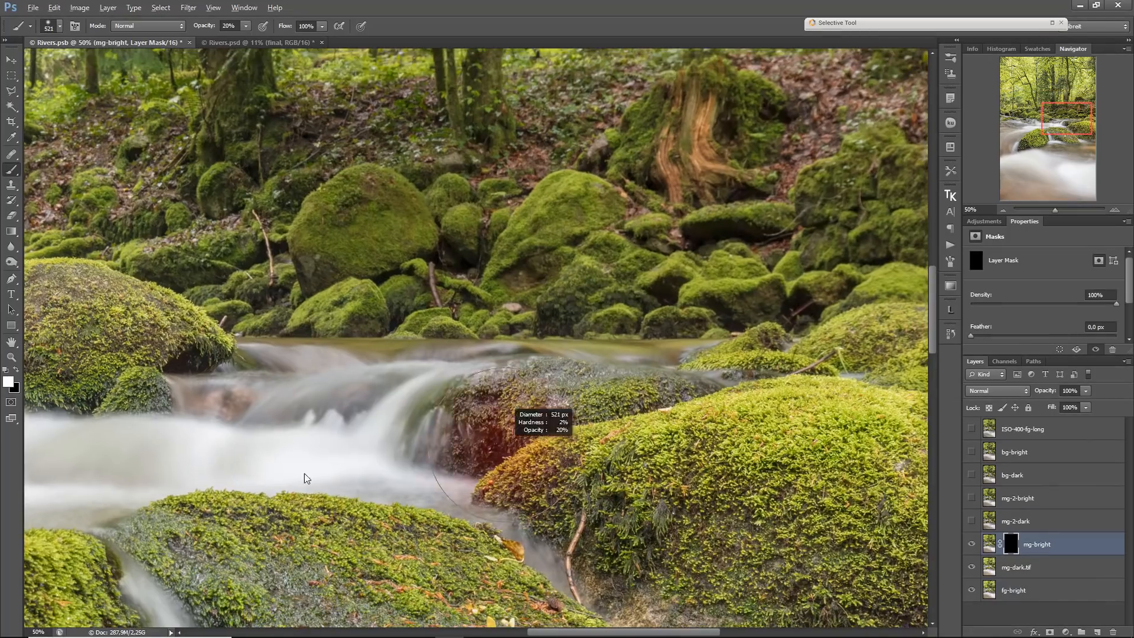
drag(457, 300, 759, 342)
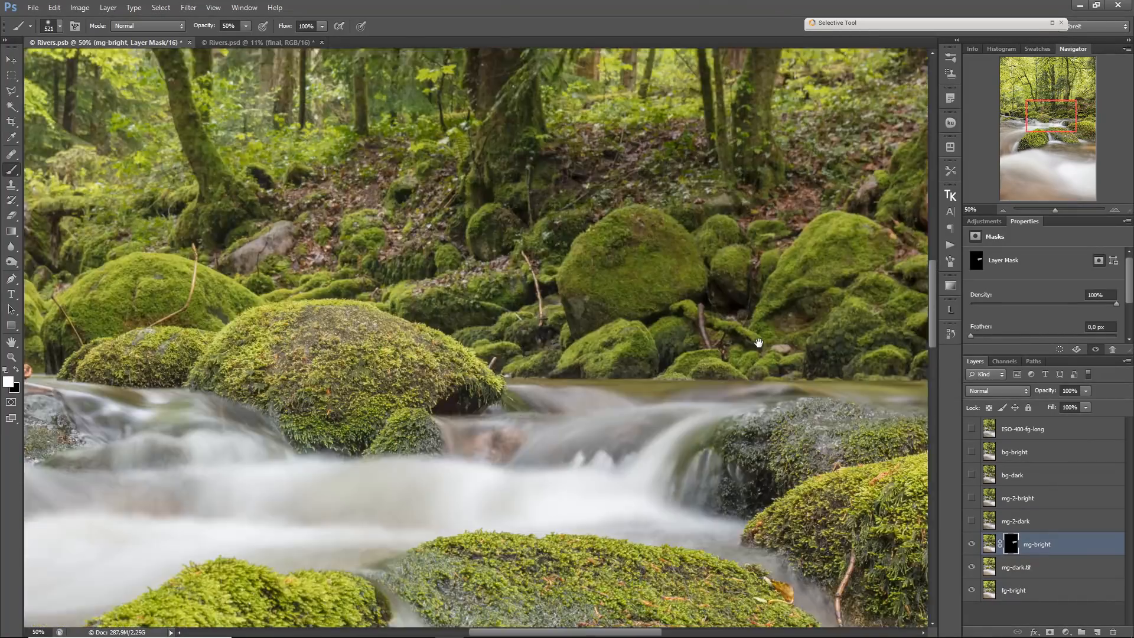
shift+click(1053, 567)
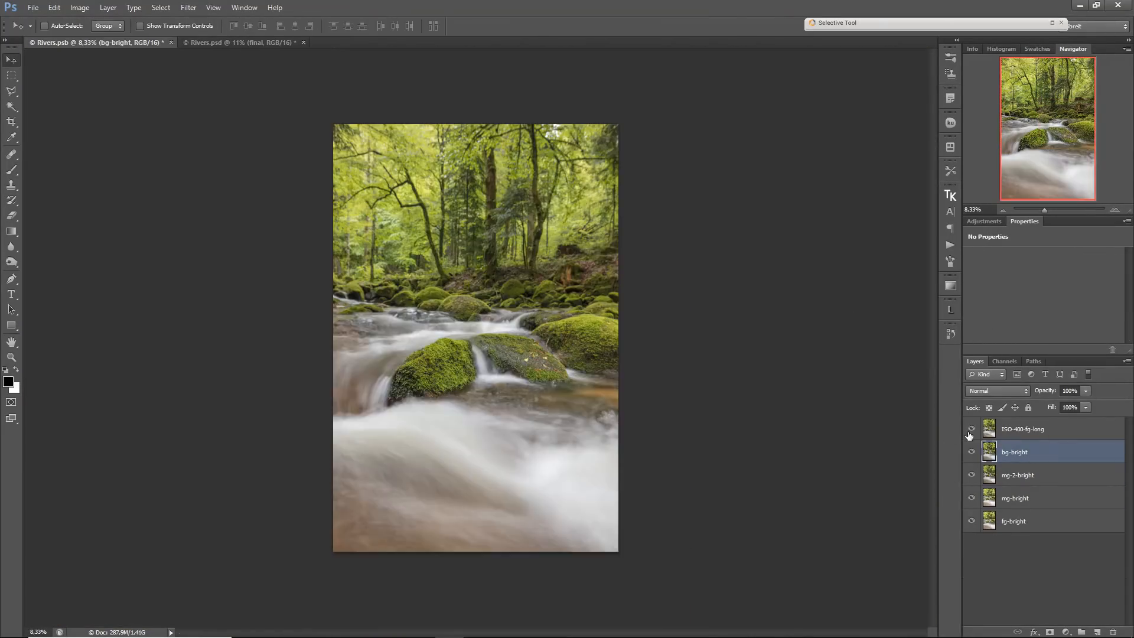
Select all five layers from ISO-400-fg-long to fg-bright and auto-align them with the Auto projection.
click(970, 430)
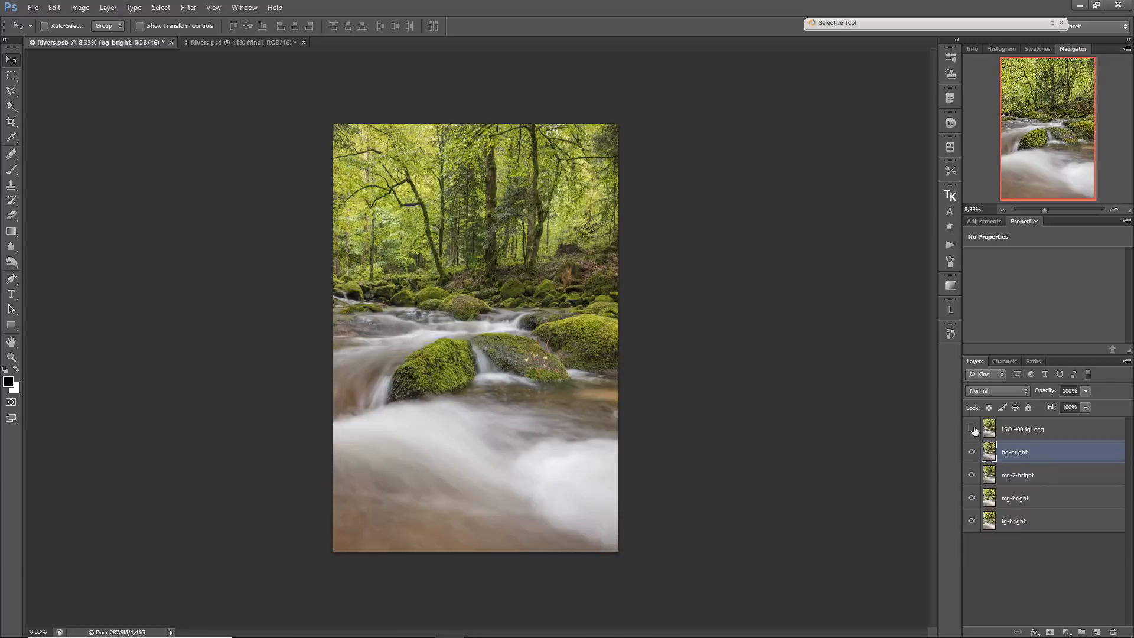
click(1054, 432)
shift+click(1045, 520)
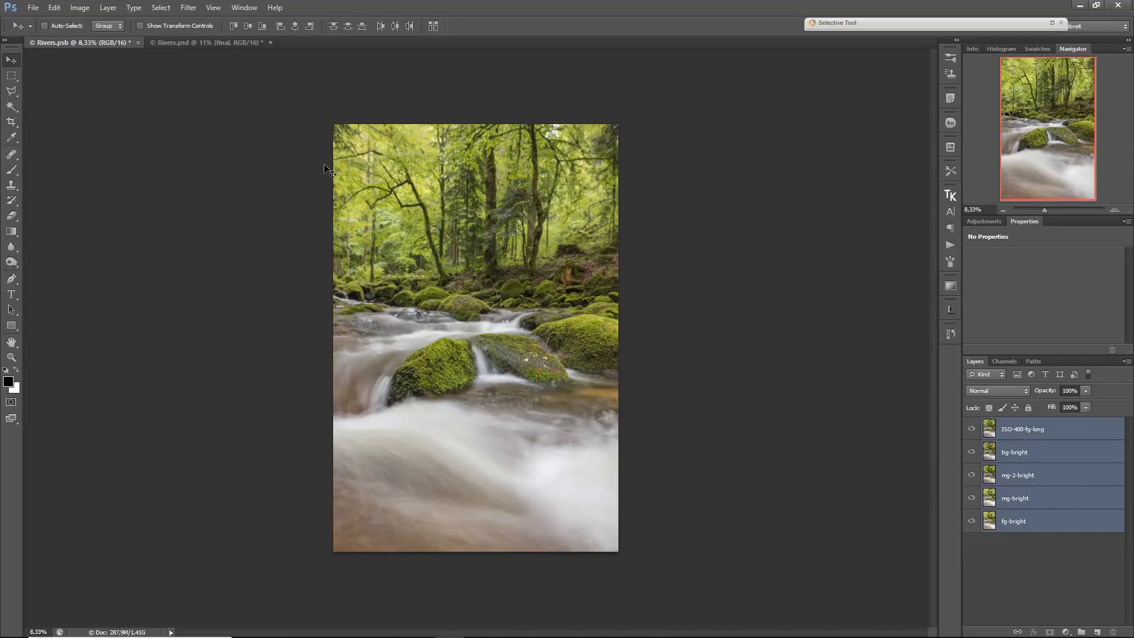
click(53, 8)
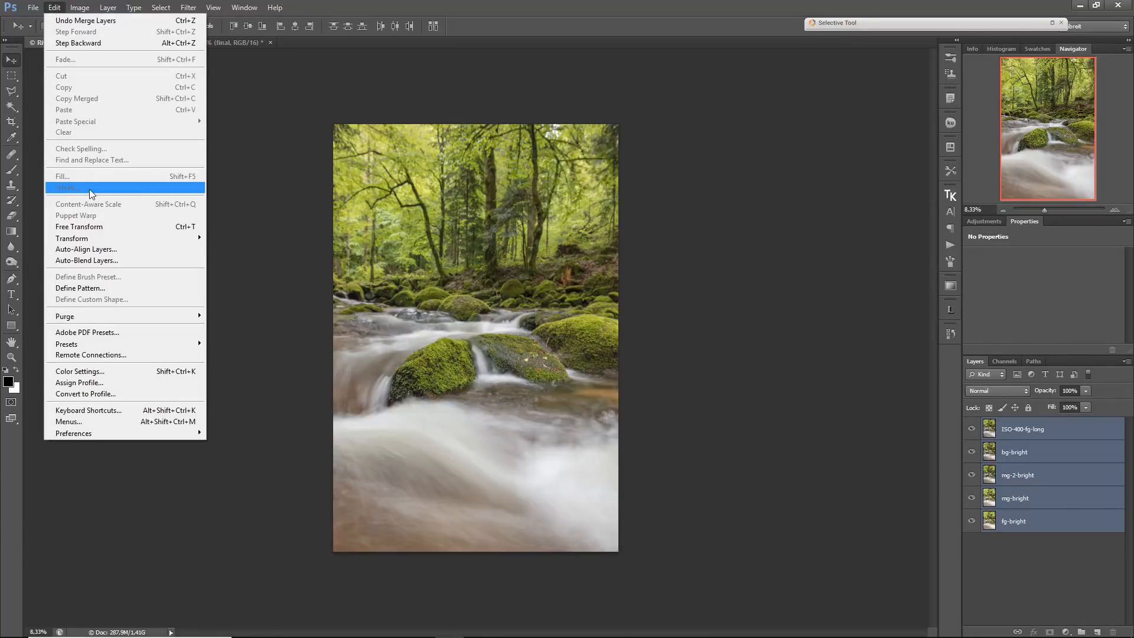
click(123, 248)
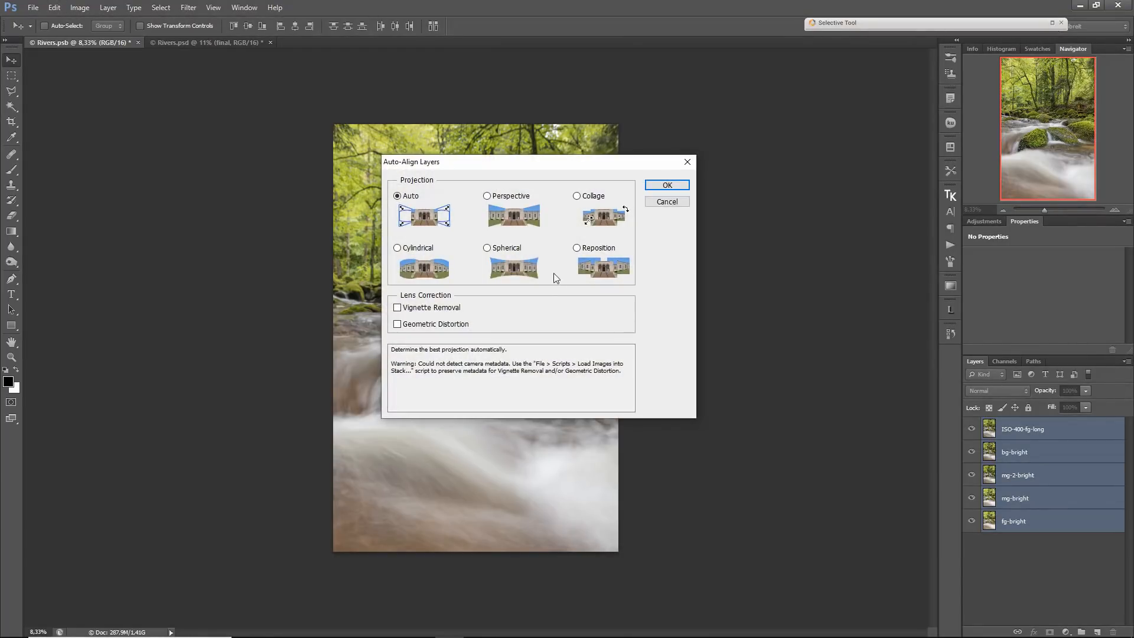
click(667, 184)
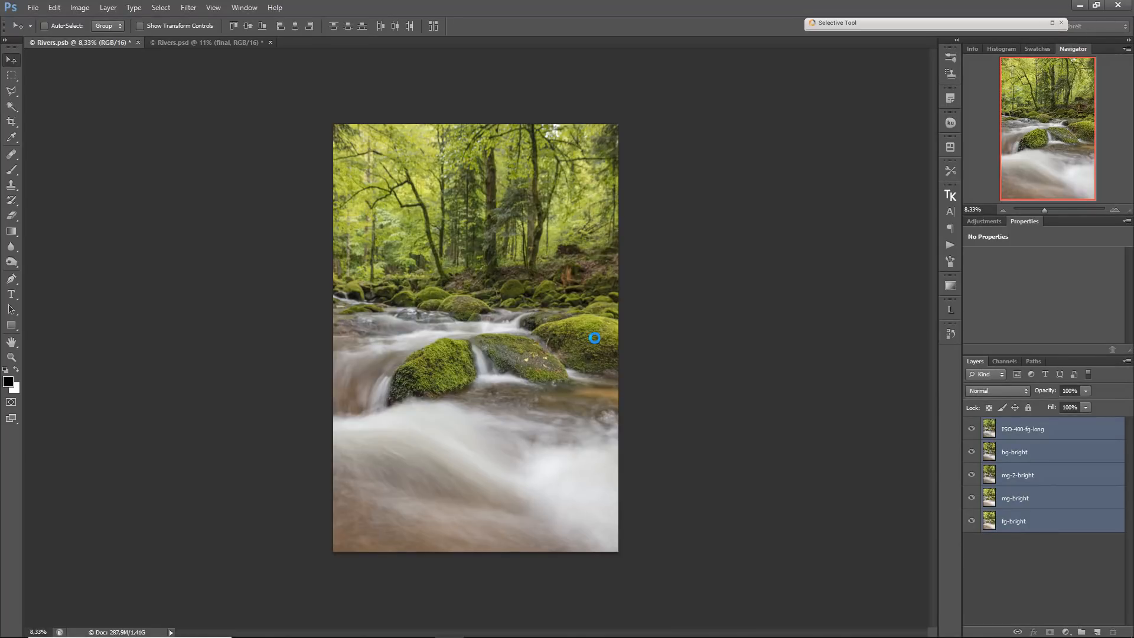
Hide the three layers above mg-bright, add a black layer mask to mg-bright and ready the Brush at the front rocks.
click(980, 506)
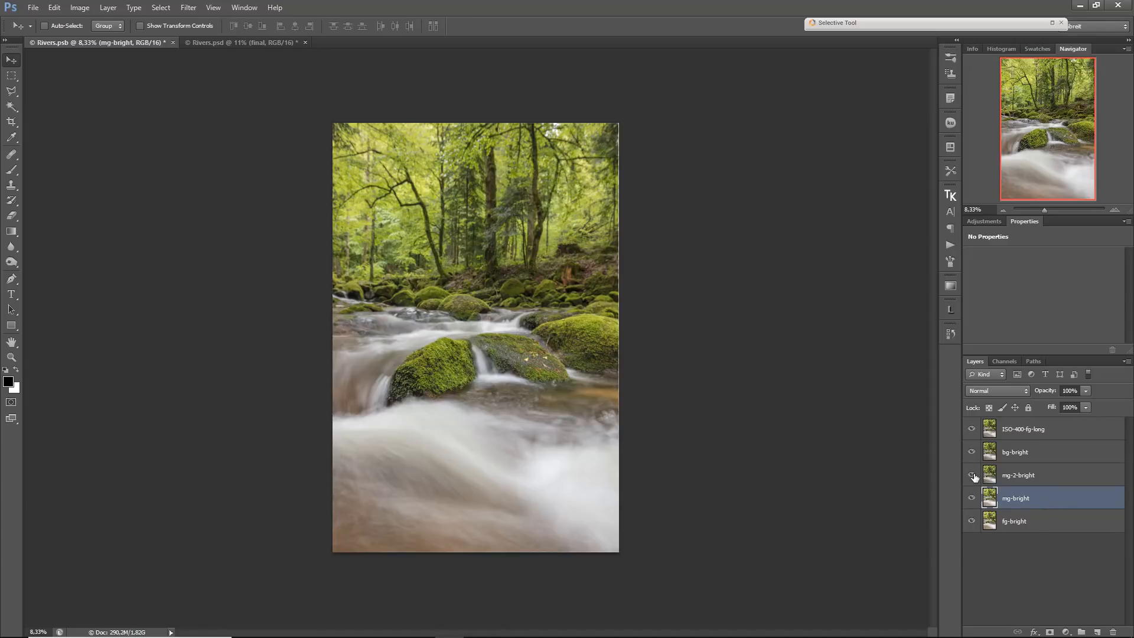
drag(974, 476, 971, 430)
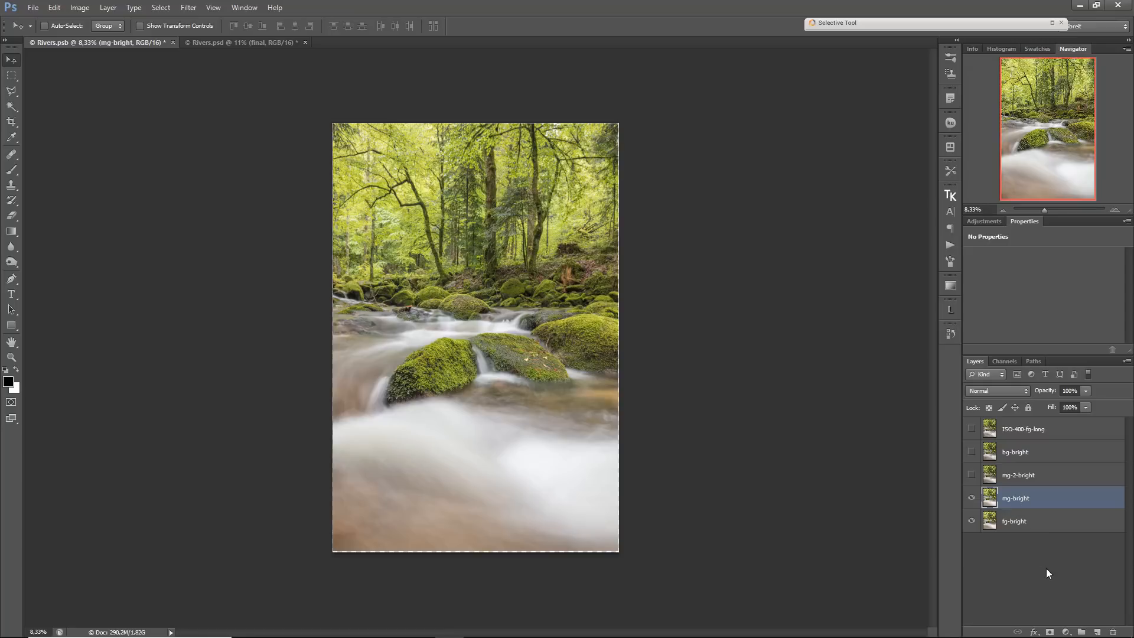
alt+click(1051, 632)
mouse_move(470, 383)
mouse_down()
mouse_move(517, 359)
mouse_move(487, 370)
mouse_move(488, 450)
mouse_up()
key(b)
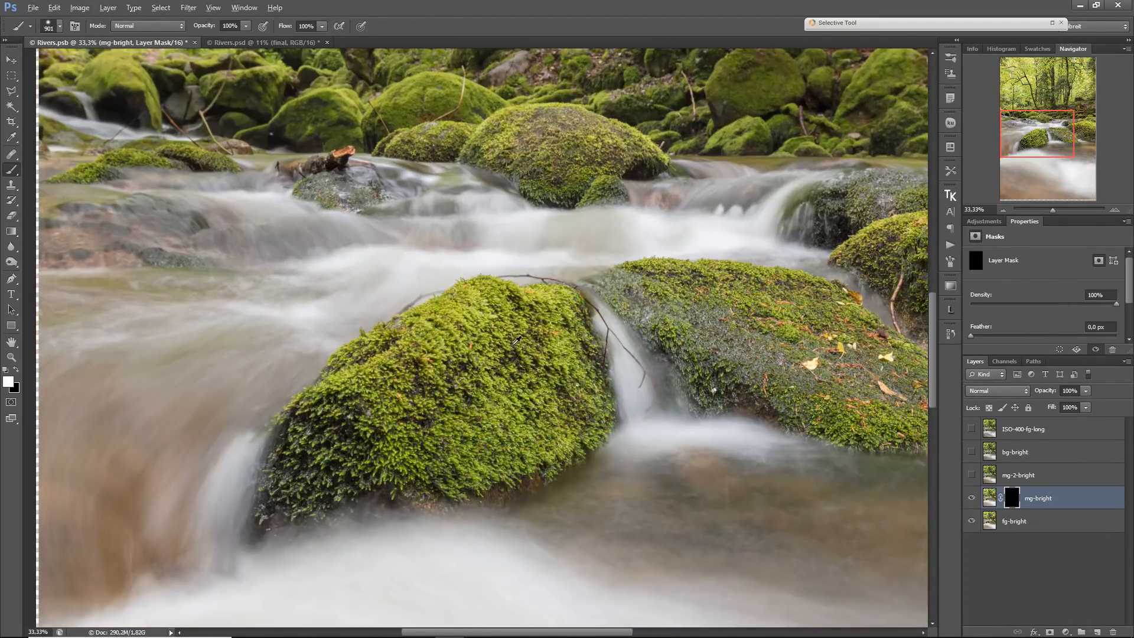
Shrink the brush to 197 px at 100% opacity and paint white on the mg-bright mask around the gap between the two front rocks.
drag(511, 341, 494, 401)
key(9)
drag(538, 327, 523, 335)
key(0)
ctrl+click(617, 307)
drag(606, 311, 556, 388)
key(bracketleft)
key(bracketleft)
shift+click(1013, 502)
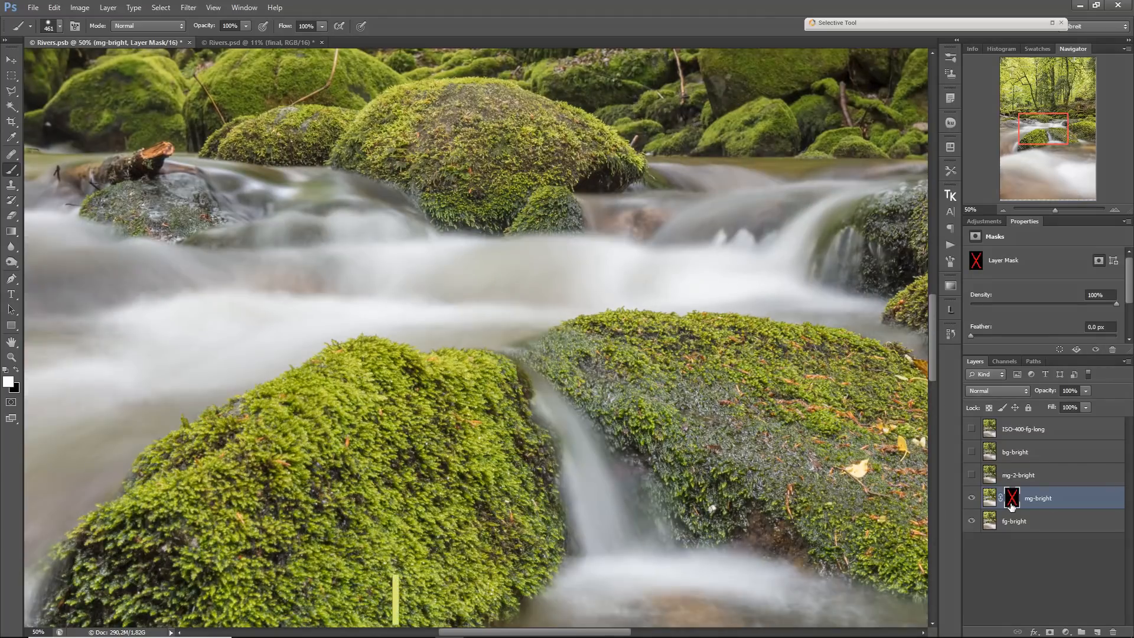
shift+click(1011, 502)
mouse_move(601, 443)
mouse_down()
mouse_move(559, 443)
mouse_move(558, 365)
mouse_up()
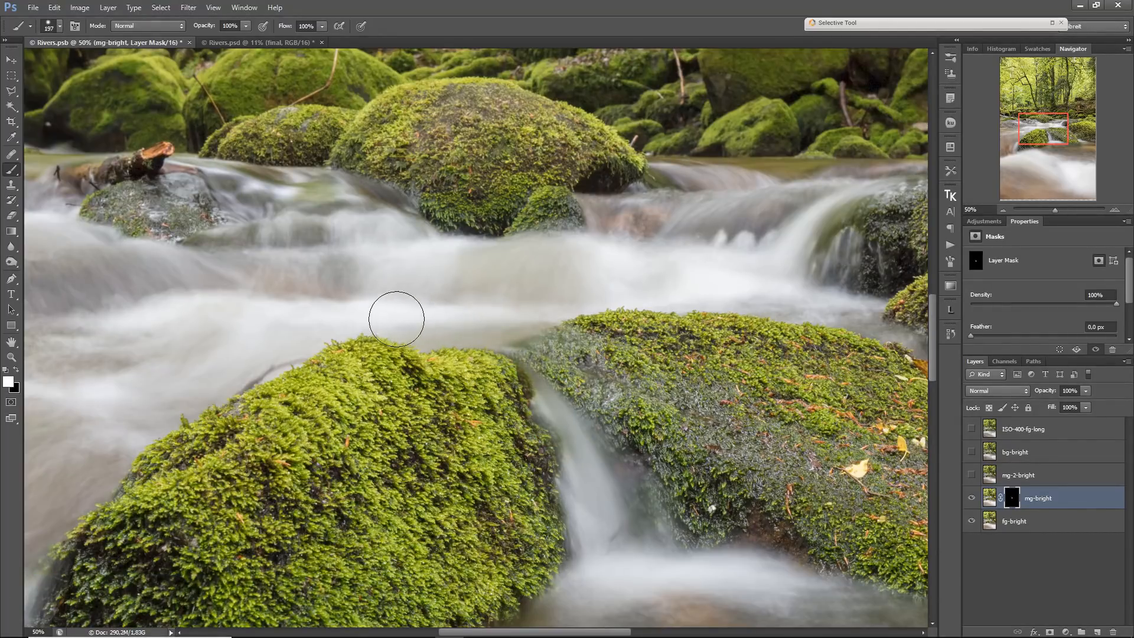
Enlarge the brush to 381 px and paint mg-bright into the water behind the left front rock, out to the left image edge.
mouse_move(396, 319)
mouse_down()
mouse_move(321, 319)
mouse_move(207, 379)
mouse_move(203, 358)
mouse_move(410, 260)
mouse_up()
drag(238, 305, 679, 331)
mouse_move(572, 374)
mouse_down()
mouse_move(599, 381)
mouse_move(370, 390)
mouse_up()
drag(445, 394, 444, 358)
mouse_move(566, 388)
mouse_down()
mouse_move(195, 398)
mouse_move(161, 411)
mouse_up()
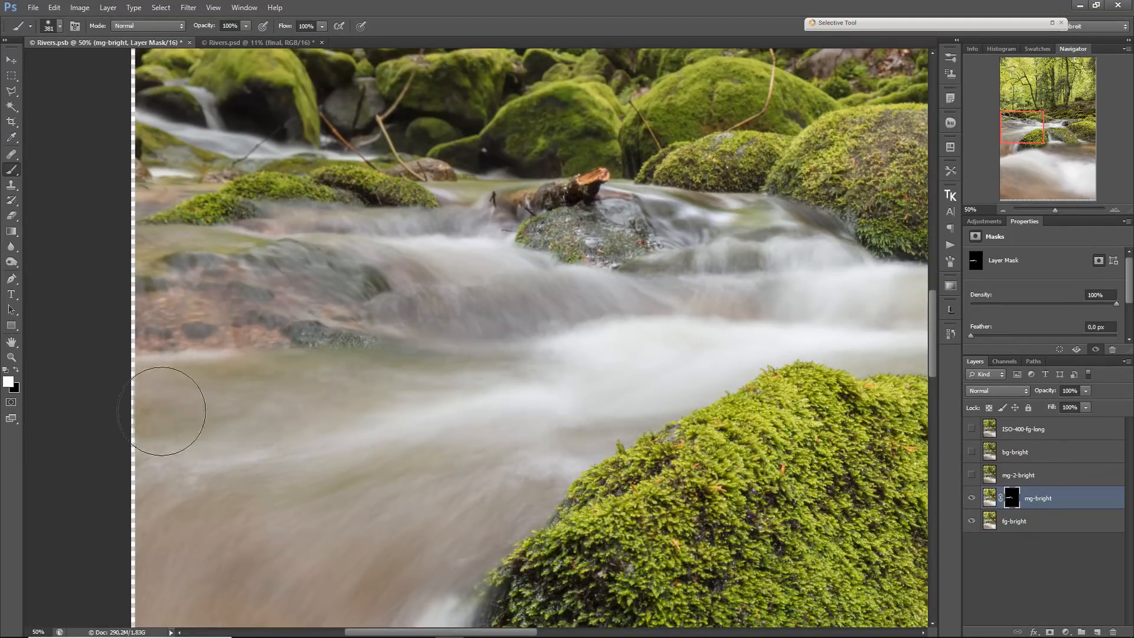
drag(700, 316, 262, 366)
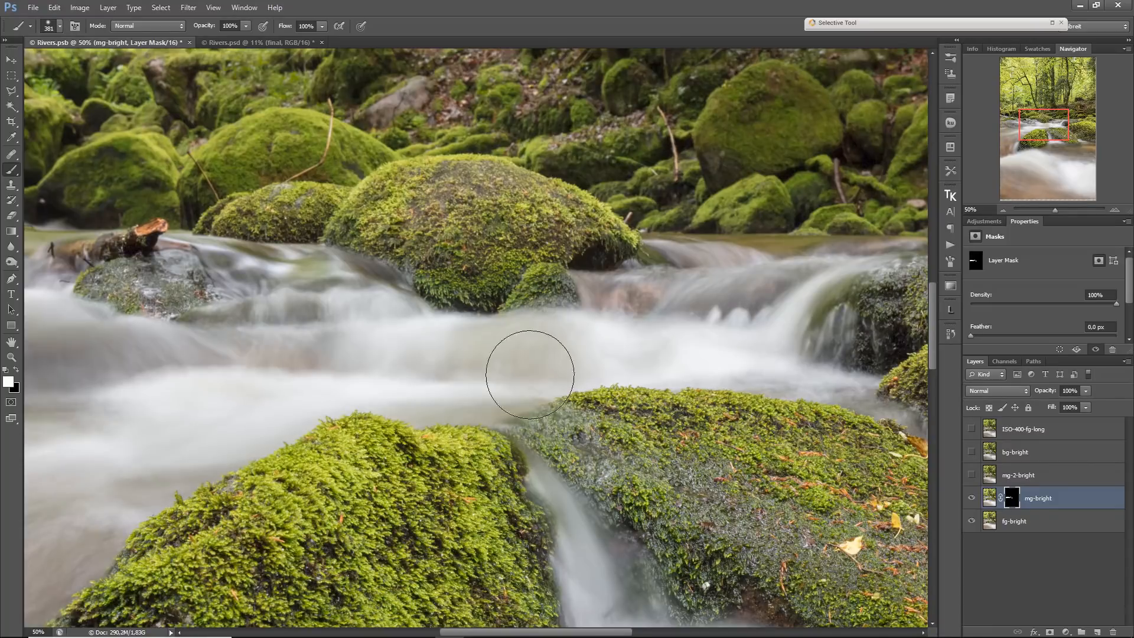
Paint white on the mg-bright mask behind the middle mossy rock, comparing the image with the mask disabled and enabled.
drag(530, 374, 323, 286)
scroll(607, 385, up, 1)
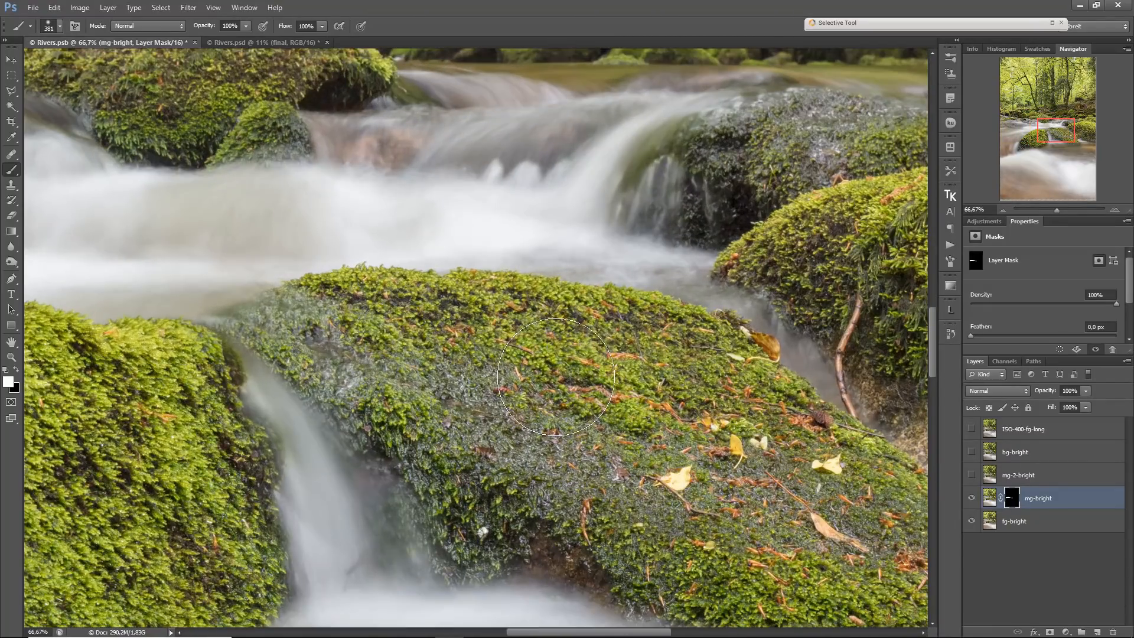
shift+click(1012, 497)
shift+click(1012, 497)
drag(780, 470, 444, 387)
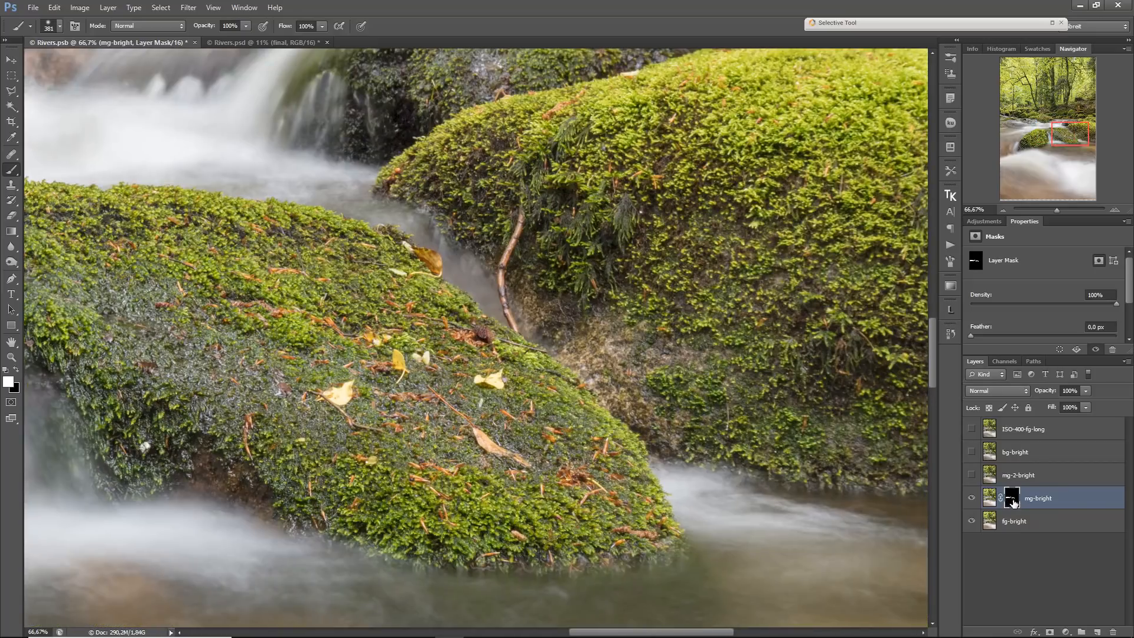
shift+click(1012, 501)
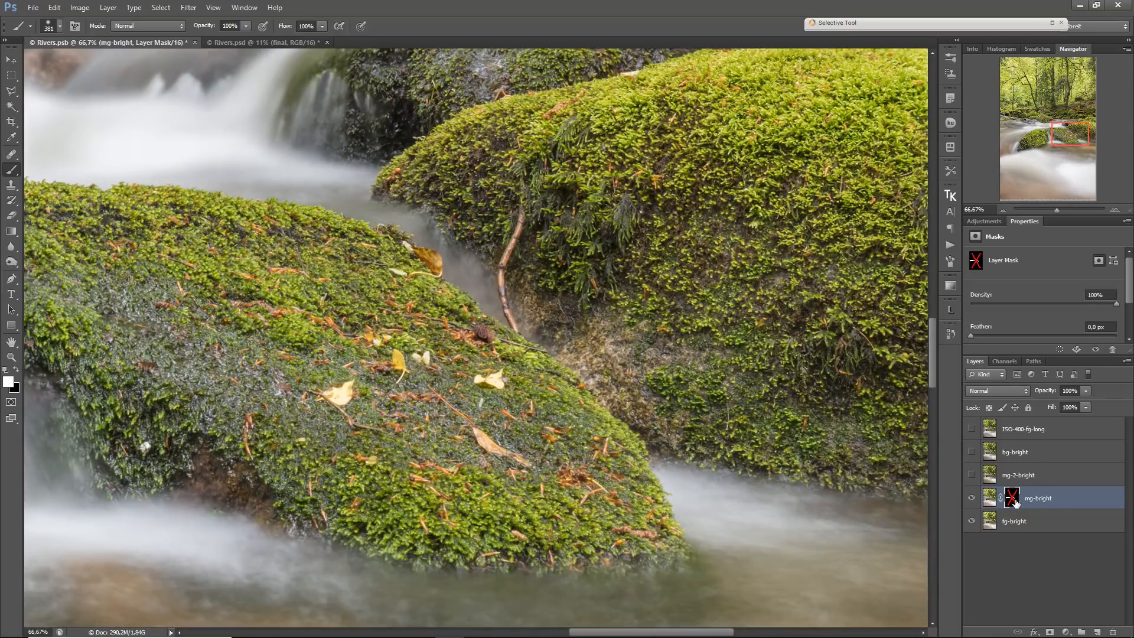
shift+click(1013, 500)
Extend the white on the mg-bright mask across the large right-hand rock and the water beside it up to the image edge.
mouse_move(767, 434)
mouse_down()
mouse_move(395, 413)
mouse_move(727, 379)
mouse_up()
drag(420, 309, 479, 468)
drag(488, 515, 640, 309)
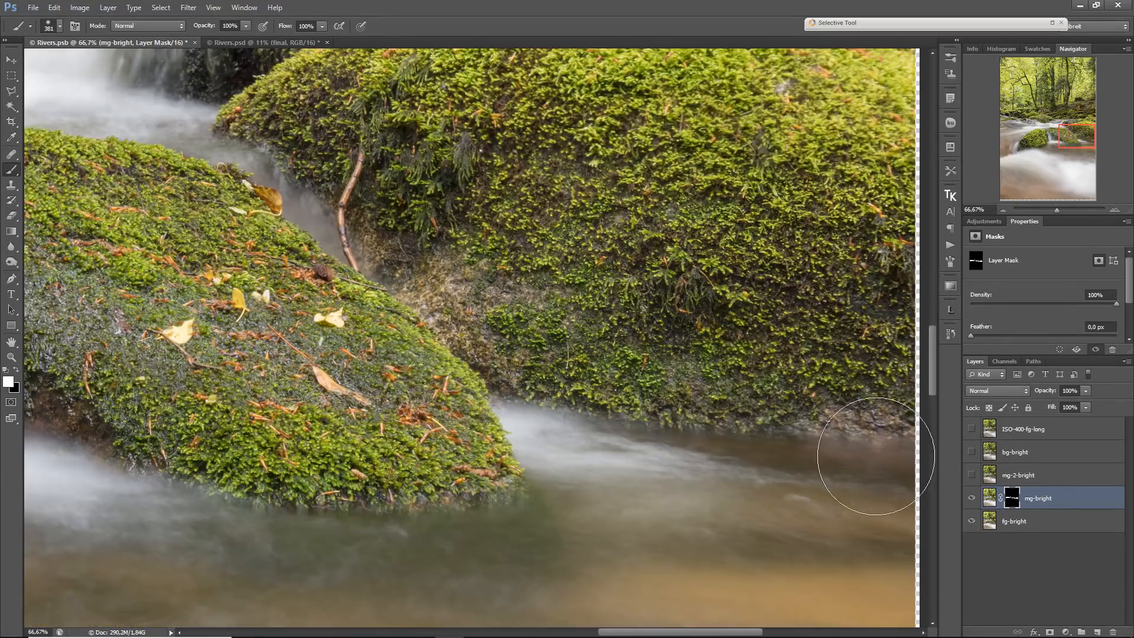
mouse_move(871, 461)
mouse_down()
mouse_move(894, 440)
mouse_move(891, 471)
mouse_move(635, 458)
mouse_up()
drag(433, 328, 690, 317)
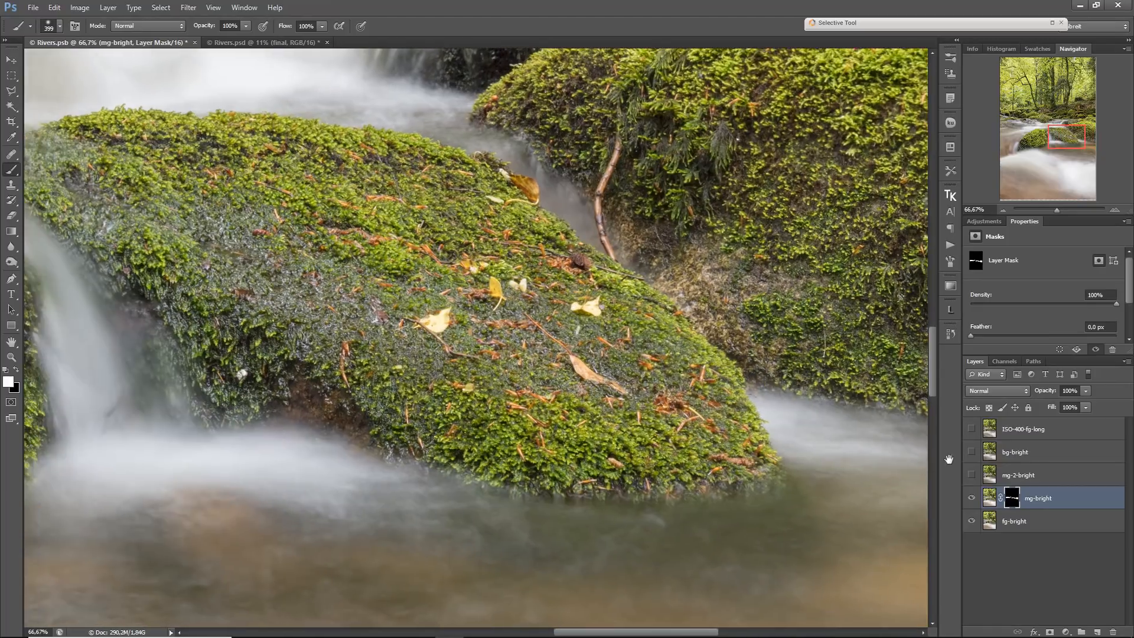
shift+click(1011, 498)
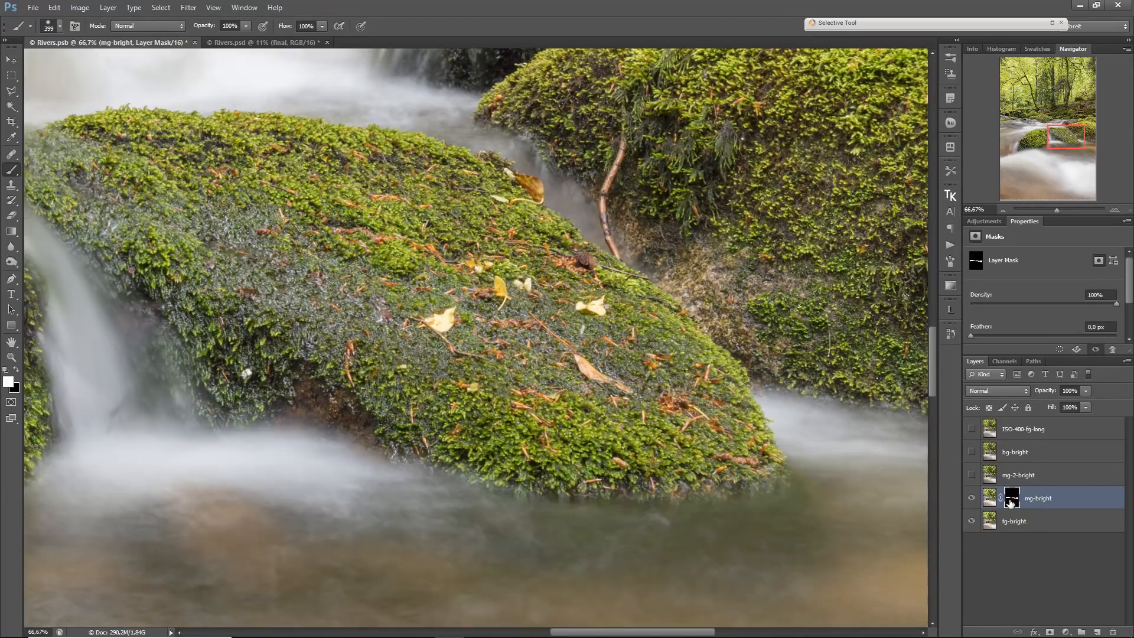
Paint mg-bright into the small cascade behind the front rocks with a 399 px brush, and inspect the mask on its own.
drag(400, 179, 551, 496)
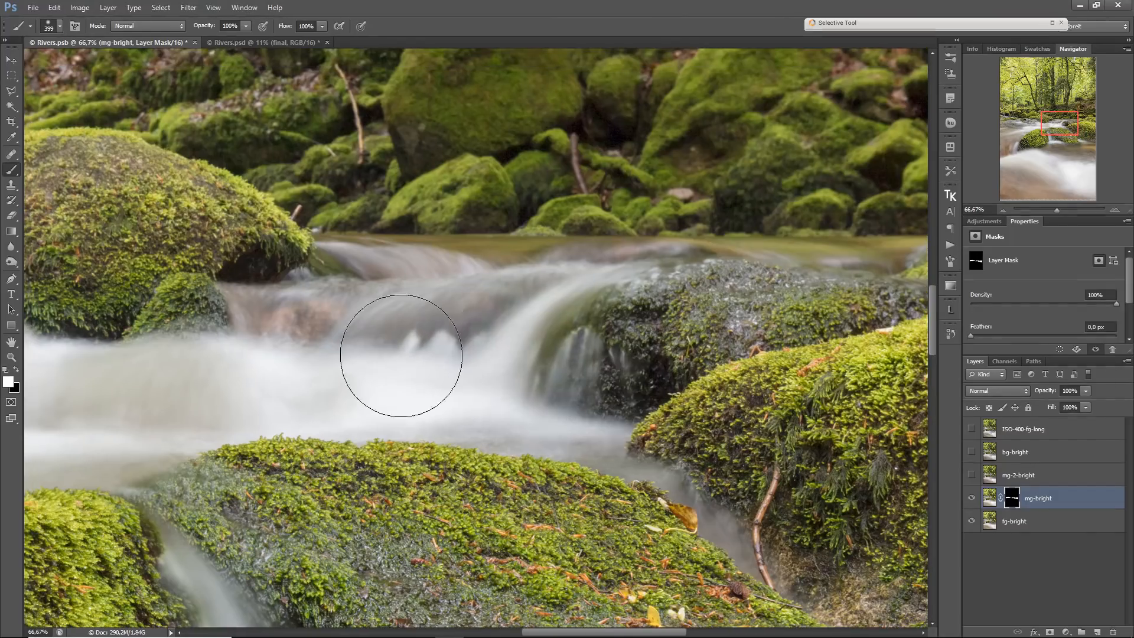
drag(383, 358, 718, 357)
alt+click(684, 362)
alt+click(684, 362)
alt+click(683, 361)
alt+click(682, 359)
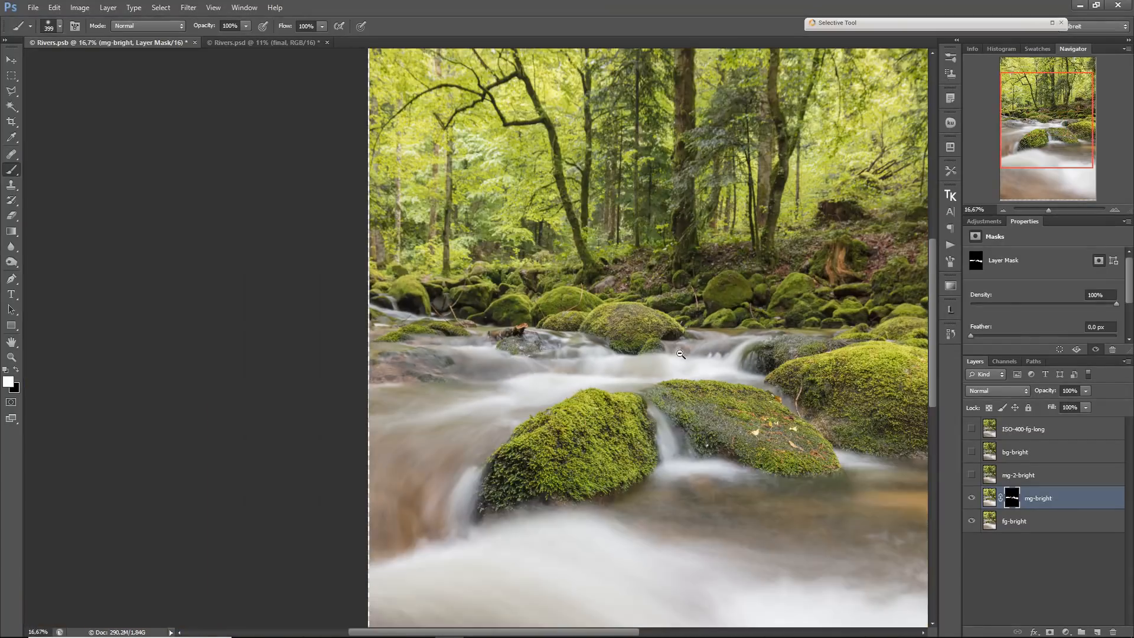
alt+click(672, 354)
alt+click(672, 353)
alt+click(1010, 497)
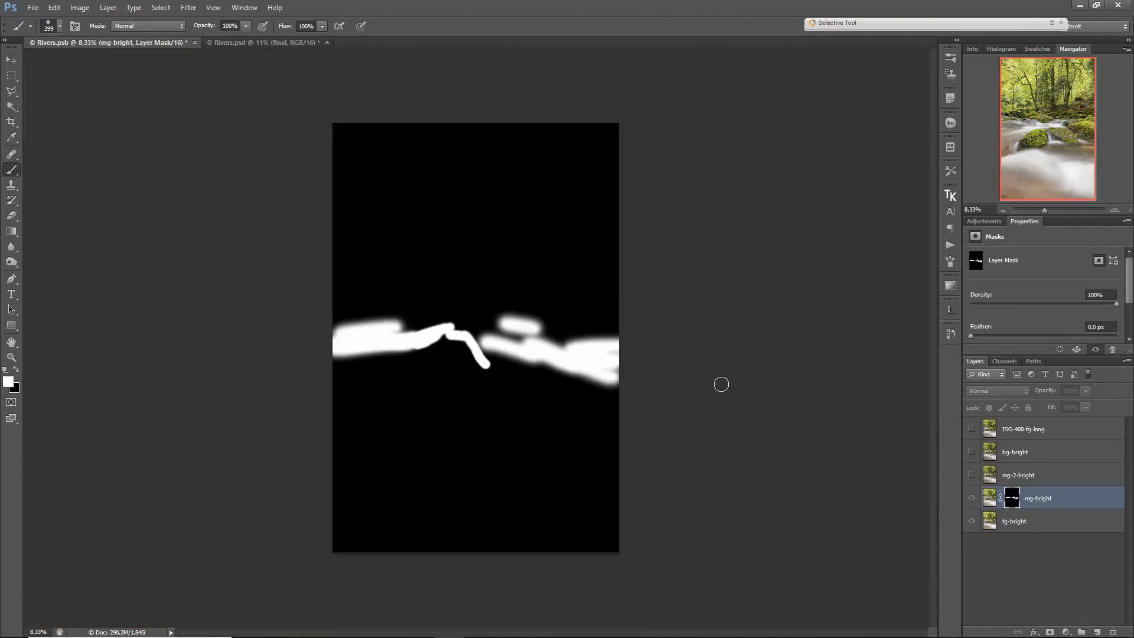
alt+click(1006, 501)
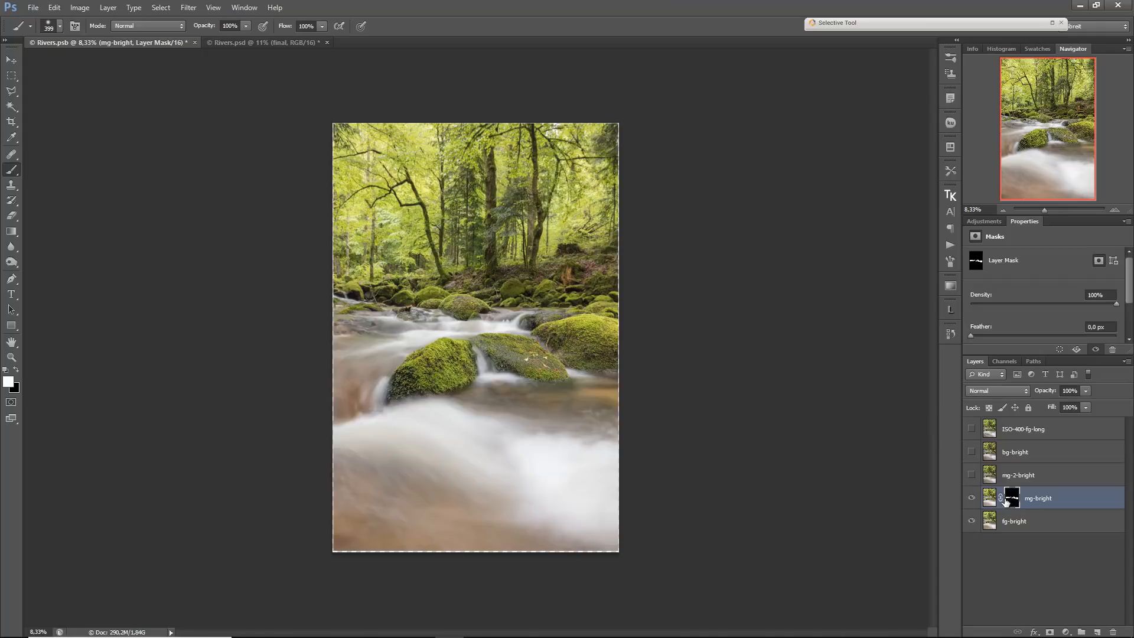
Display the mg-bright mask alone and fill everything above the painted strokes with white, using a 1023 px brush.
alt+click(1011, 501)
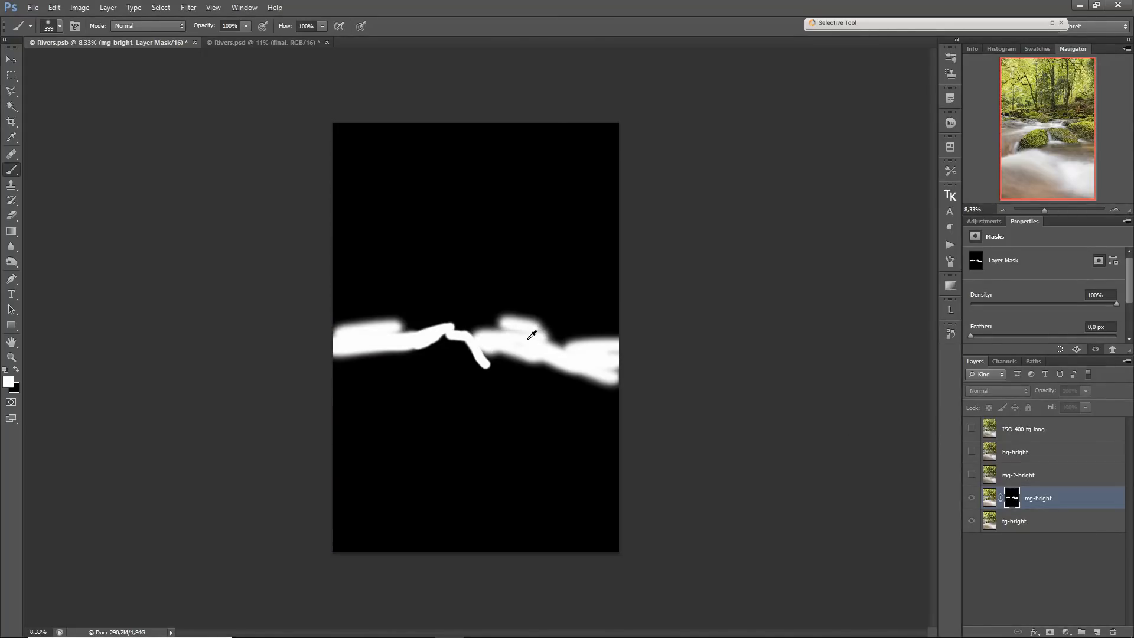
mouse_move(528, 339)
alt+mouse_down()
mouse_move(562, 357)
mouse_move(563, 372)
alt+mouse_up()
alt+drag(596, 329, 588, 340)
mouse_move(619, 354)
mouse_down()
mouse_move(486, 297)
mouse_move(501, 309)
mouse_move(490, 316)
mouse_move(325, 314)
mouse_move(556, 272)
mouse_move(400, 256)
mouse_move(652, 280)
mouse_move(621, 302)
mouse_move(481, 232)
mouse_move(328, 221)
mouse_move(647, 205)
mouse_move(381, 179)
mouse_move(357, 107)
mouse_move(628, 116)
mouse_move(607, 179)
mouse_move(365, 175)
mouse_move(559, 153)
mouse_up()
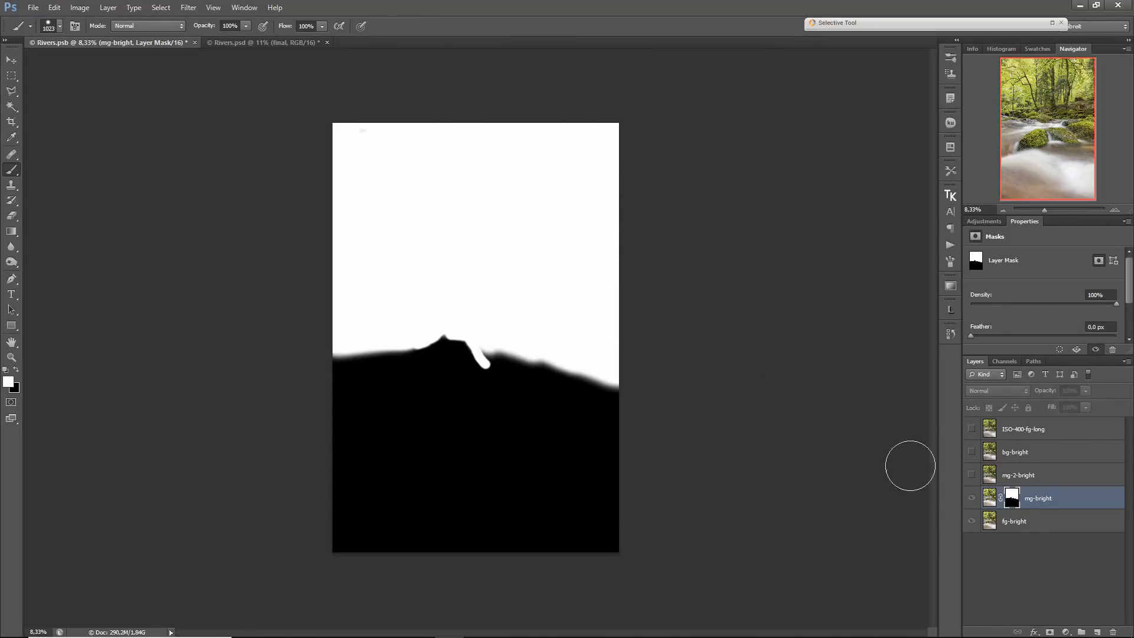
click(976, 499)
Compare the image with mg-bright hidden and shown, and merge mg-bright with fg-bright.
ctrl+click(495, 353)
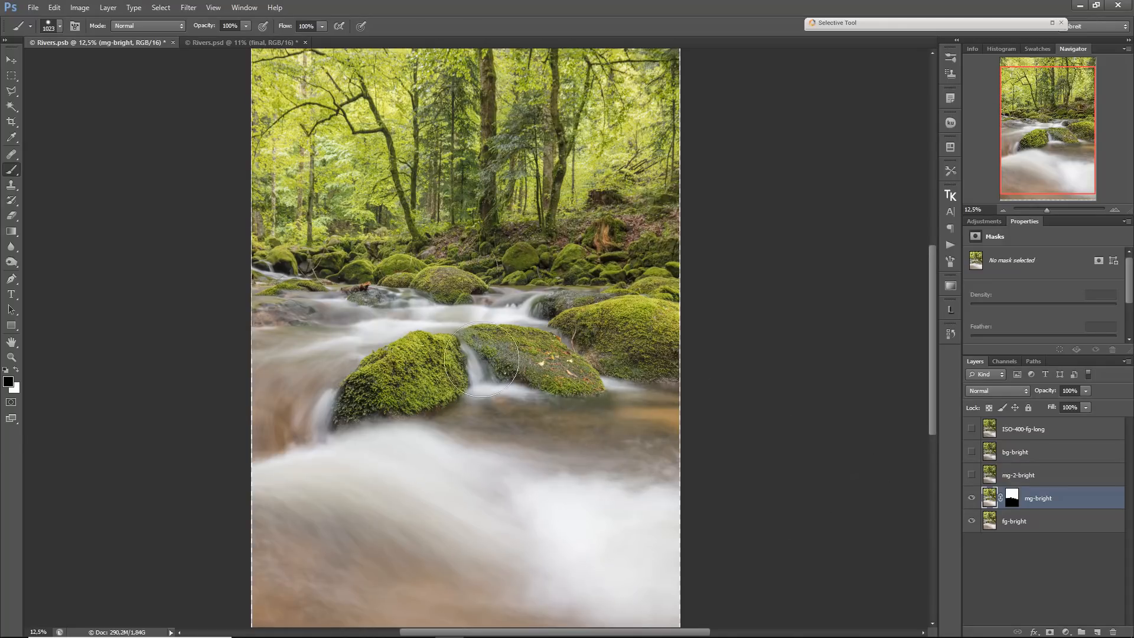
click(972, 499)
shift+click(1059, 524)
key(ctrl+e)
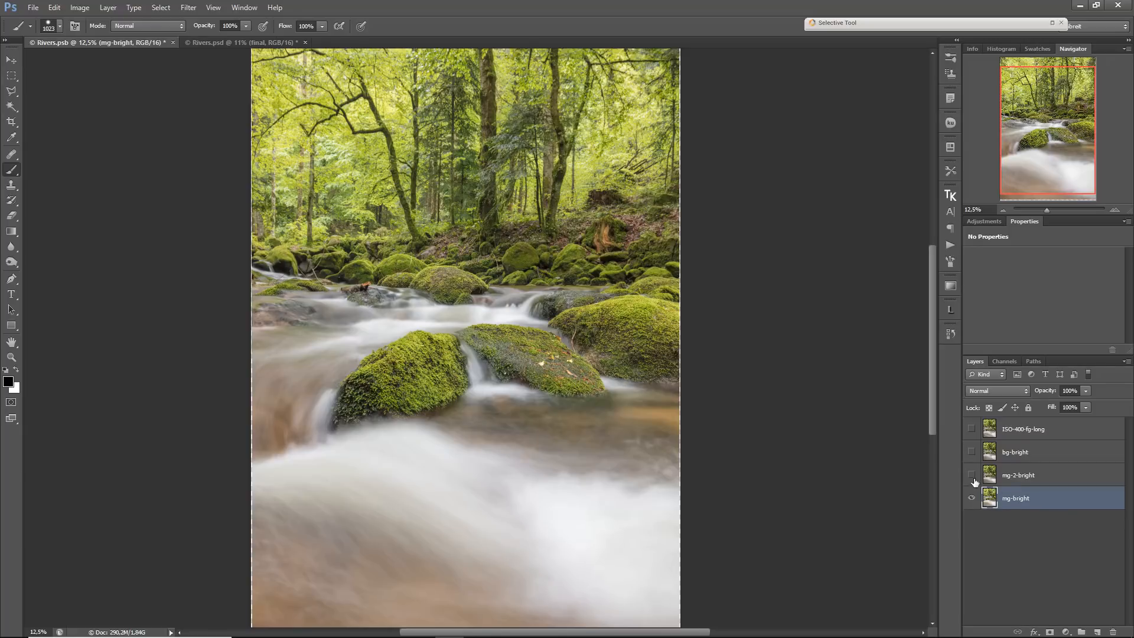
Show mg-2-bright, add a black layer mask to it and set the brush to 312 px at the mossy rocks on the right bank.
click(972, 475)
click(1034, 470)
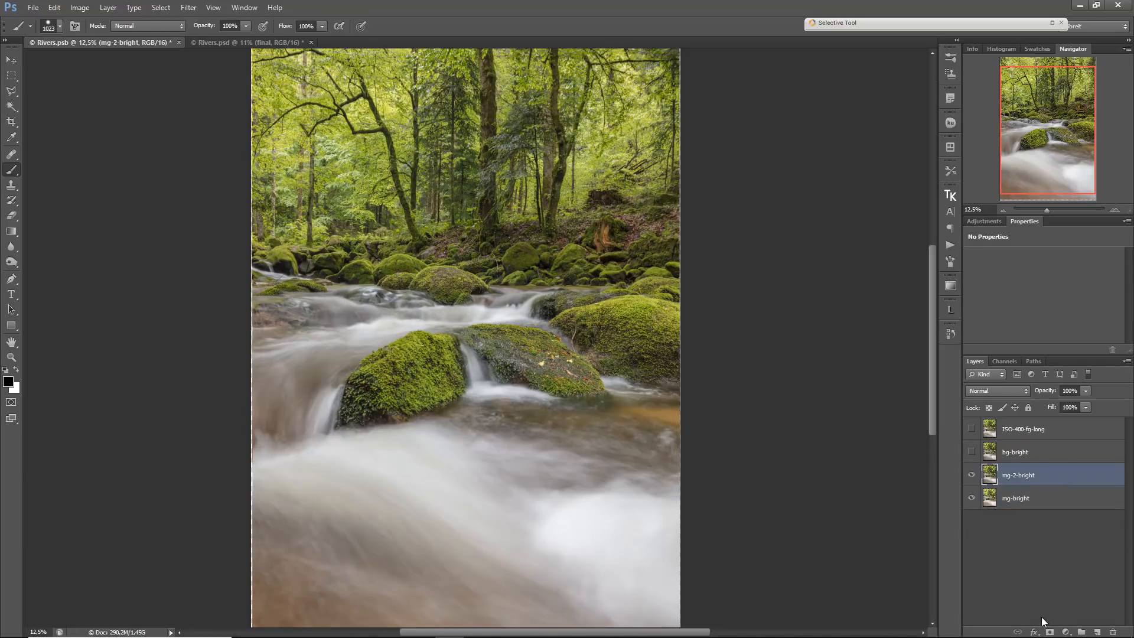
alt+click(1050, 631)
mouse_move(632, 273)
mouse_down()
mouse_move(756, 273)
mouse_move(717, 272)
mouse_up()
drag(744, 345, 668, 347)
ctrl+click(714, 345)
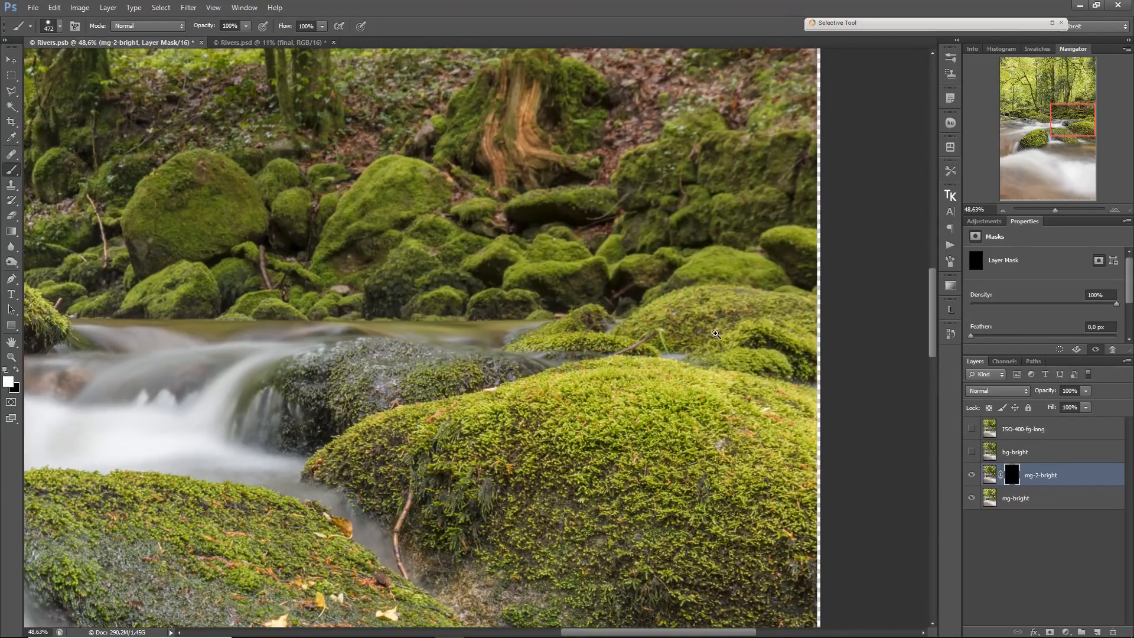
drag(746, 330, 717, 335)
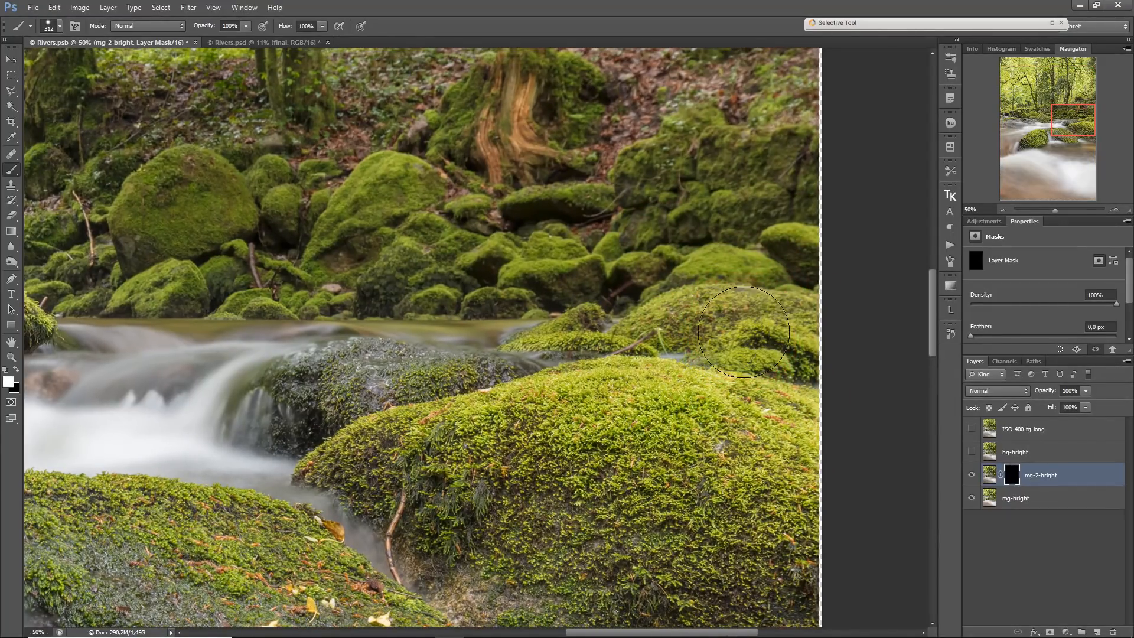
Compare the image with the mg-2-bright mask disabled, and paint white on it around the mossy rocks and small cascade with brushes up to 480 px.
shift+click(1013, 475)
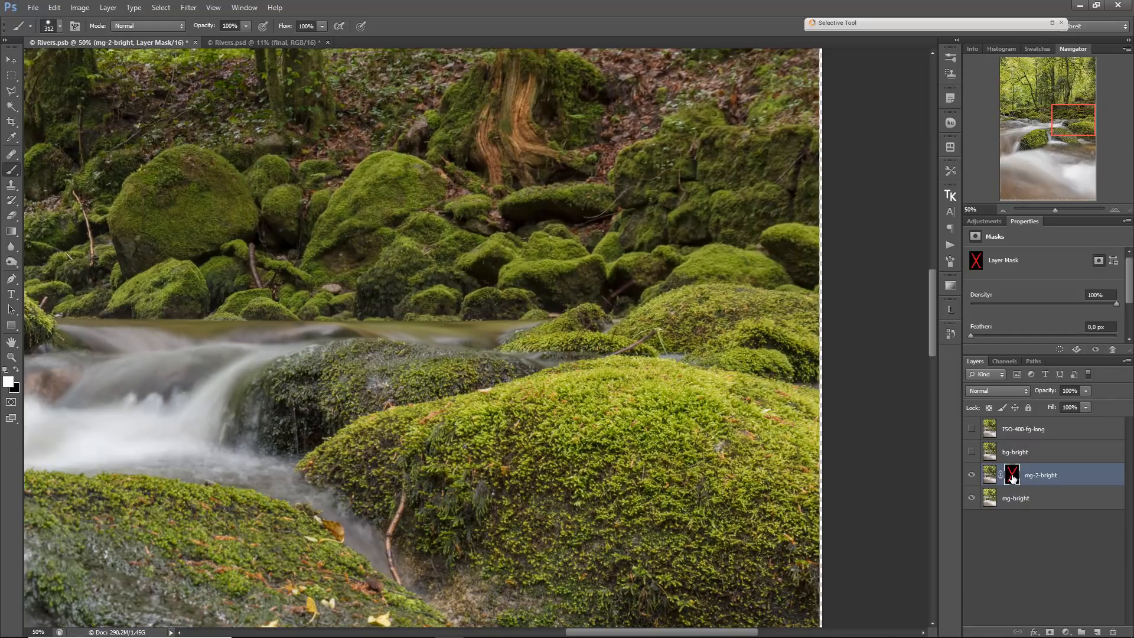
shift+click(1013, 475)
mouse_move(803, 343)
mouse_down()
mouse_move(572, 318)
mouse_move(490, 348)
mouse_move(329, 366)
mouse_move(593, 388)
mouse_up()
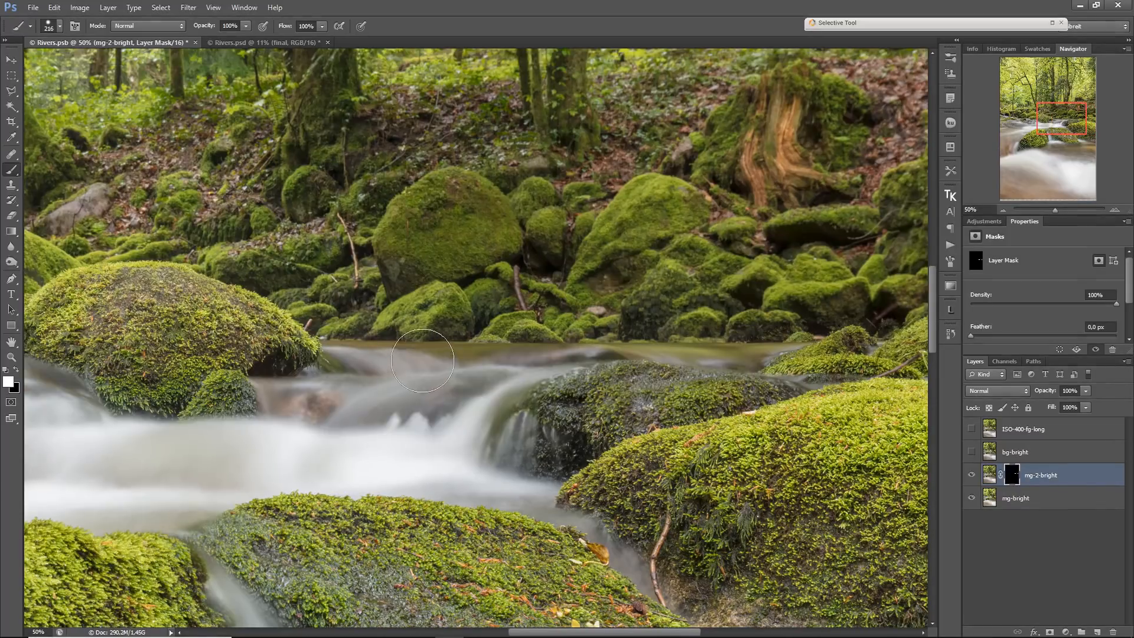
alt+right_click(467, 372)
alt+right_click(498, 384)
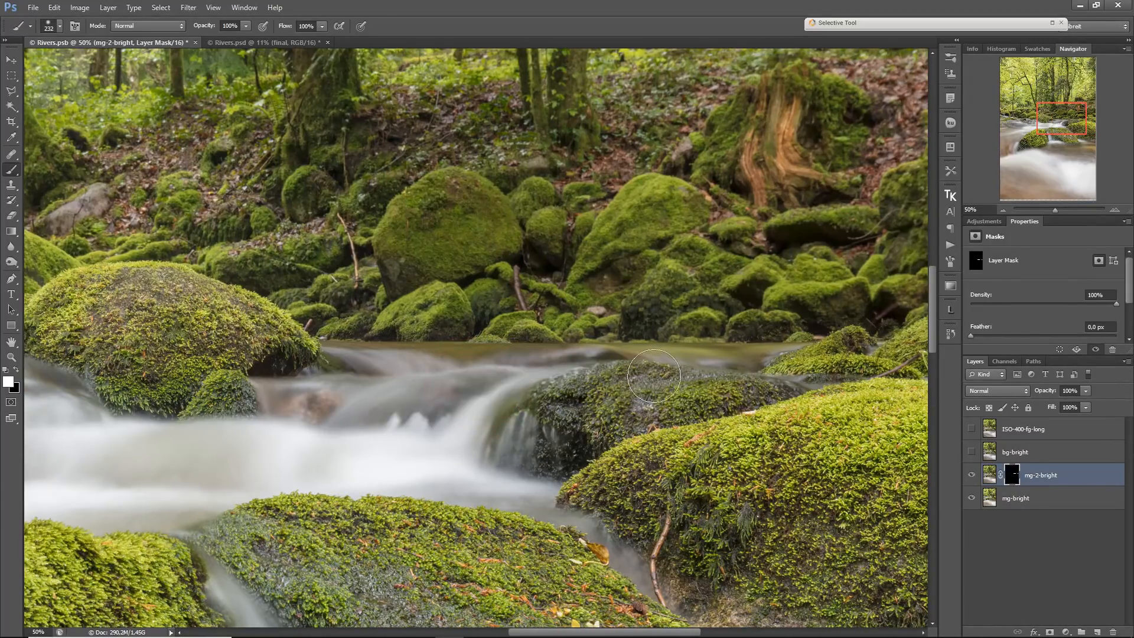
alt+right_click(556, 390)
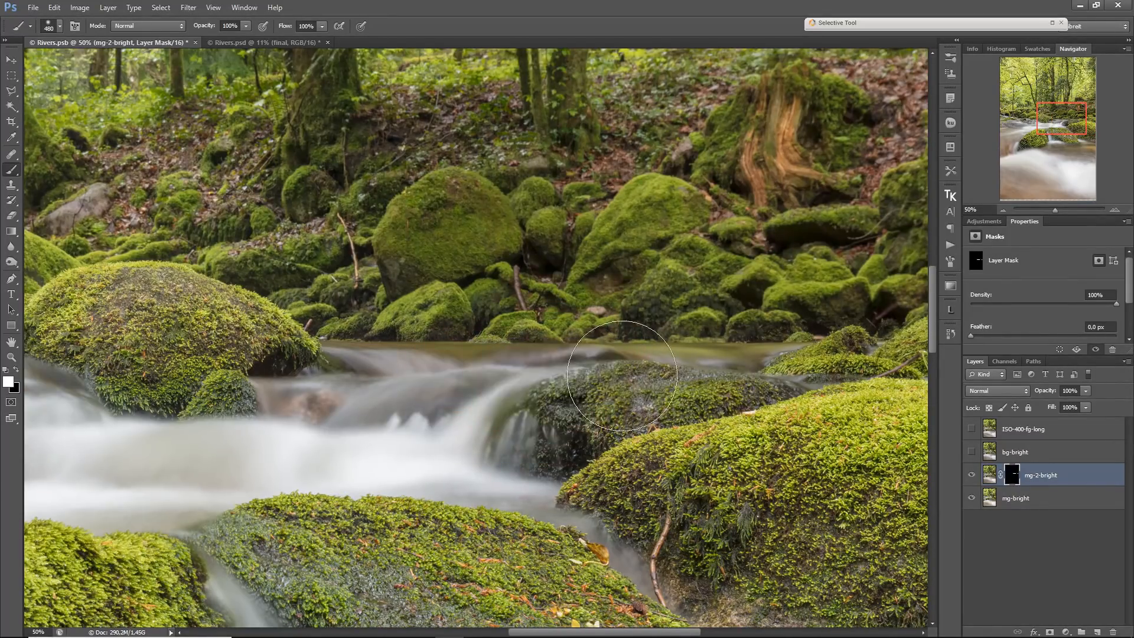
click(615, 391)
drag(392, 365, 661, 406)
Check the image with the mg-2-bright mask disabled, and paint the mask along the large mossy boulders with 312 px and 228 px brushes.
ctrl+click(610, 413)
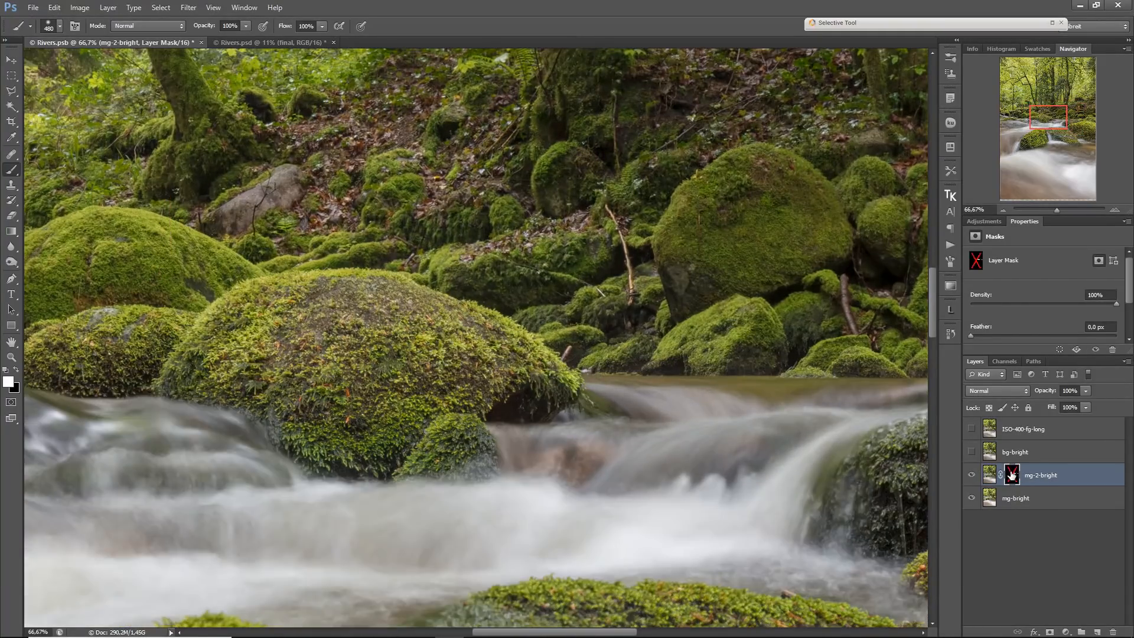
shift+click(1011, 475)
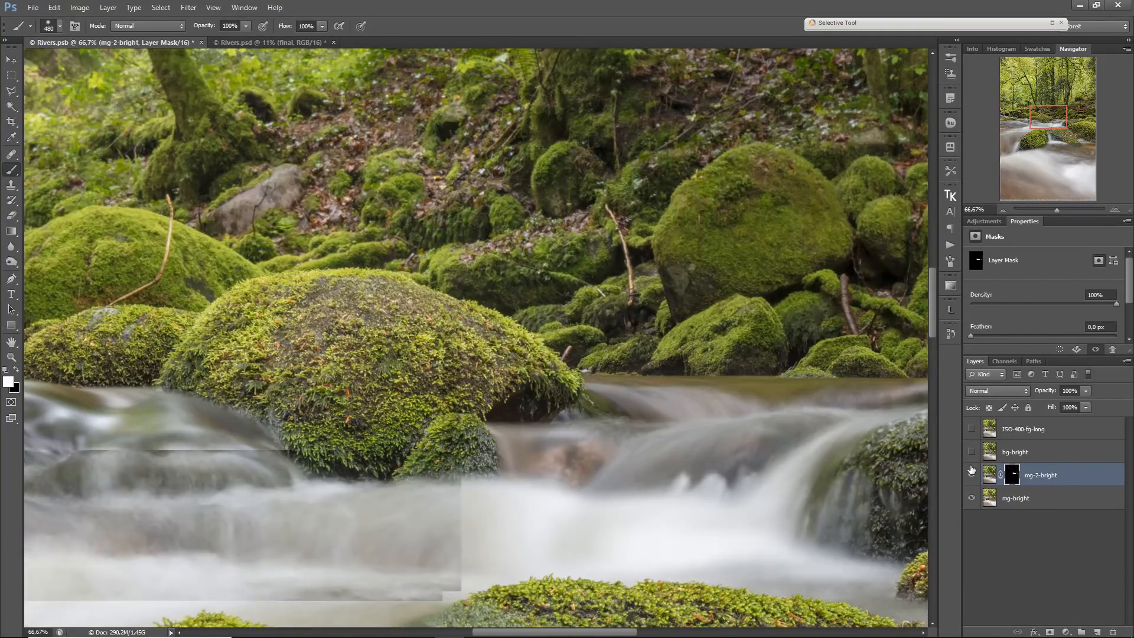
alt+right_click(652, 353)
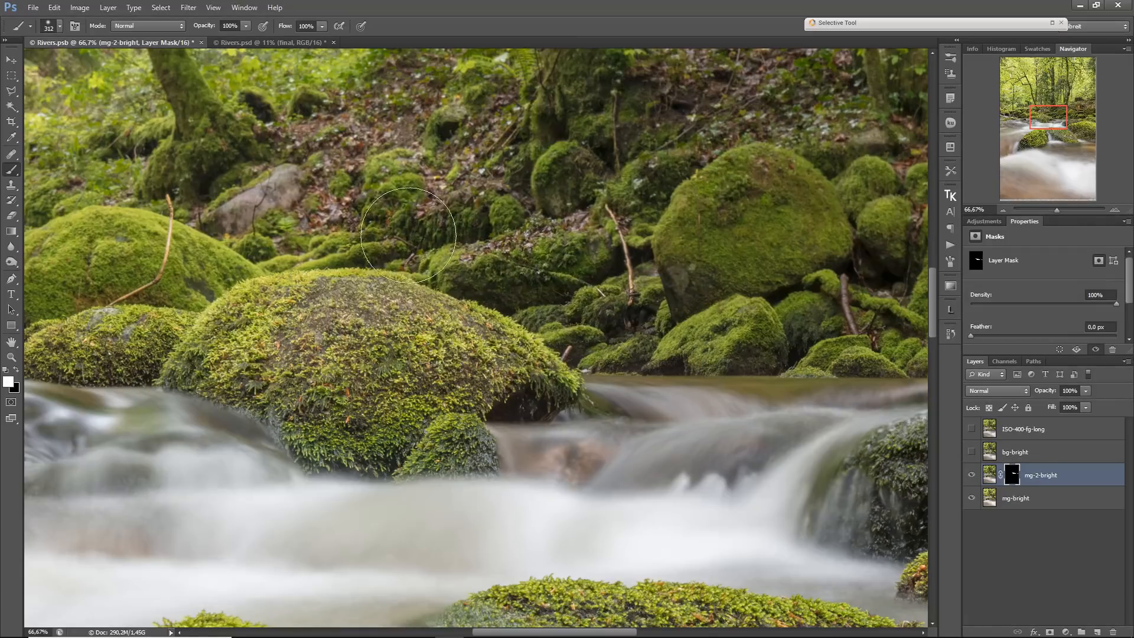
drag(284, 228, 628, 329)
alt+right_click(628, 329)
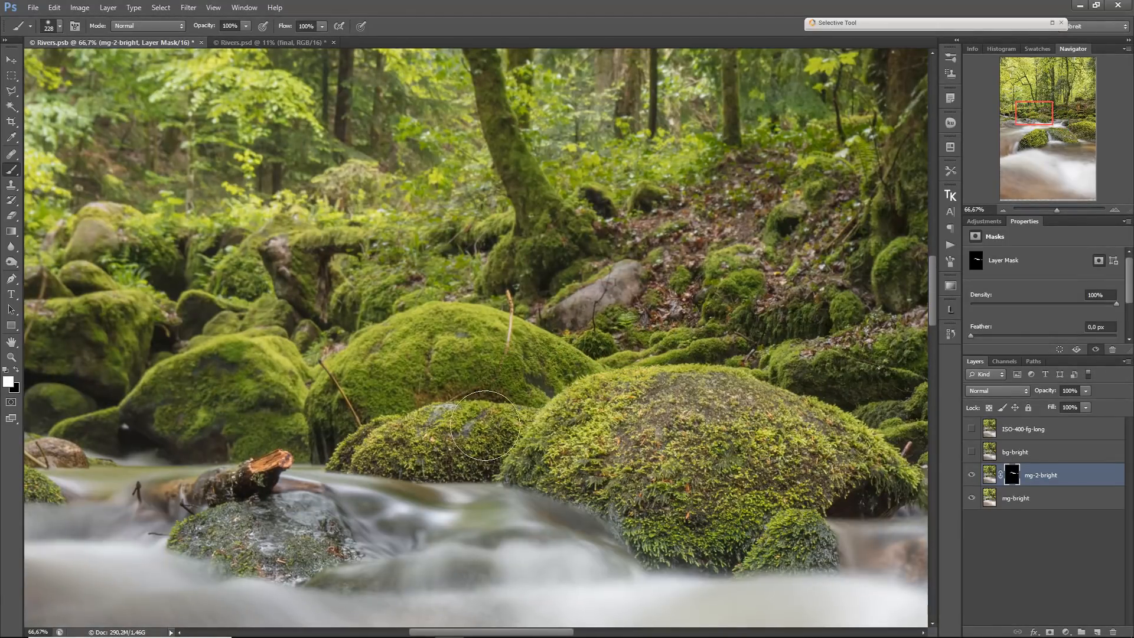
drag(459, 451, 267, 509)
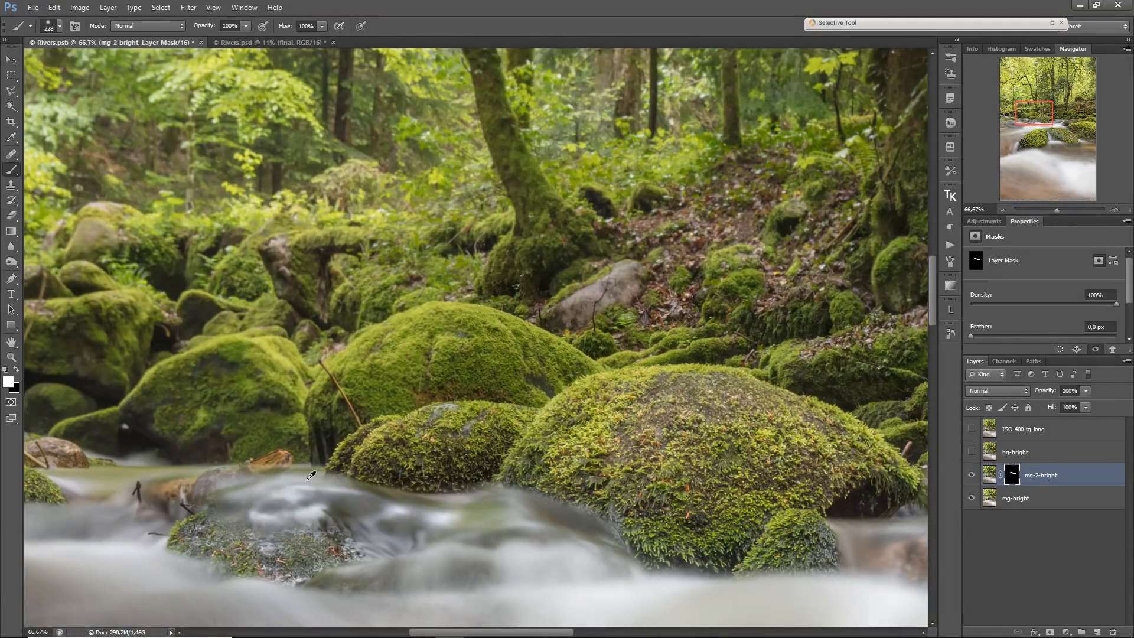
Paint white on the mg-2-bright mask over the submerged rock and the water in front of the boulders with a 468 px brush.
alt+right_click(307, 479)
drag(344, 478, 170, 483)
drag(392, 505, 553, 435)
mouse_move(195, 440)
mouse_down()
mouse_move(362, 434)
mouse_move(430, 416)
mouse_move(589, 416)
mouse_up()
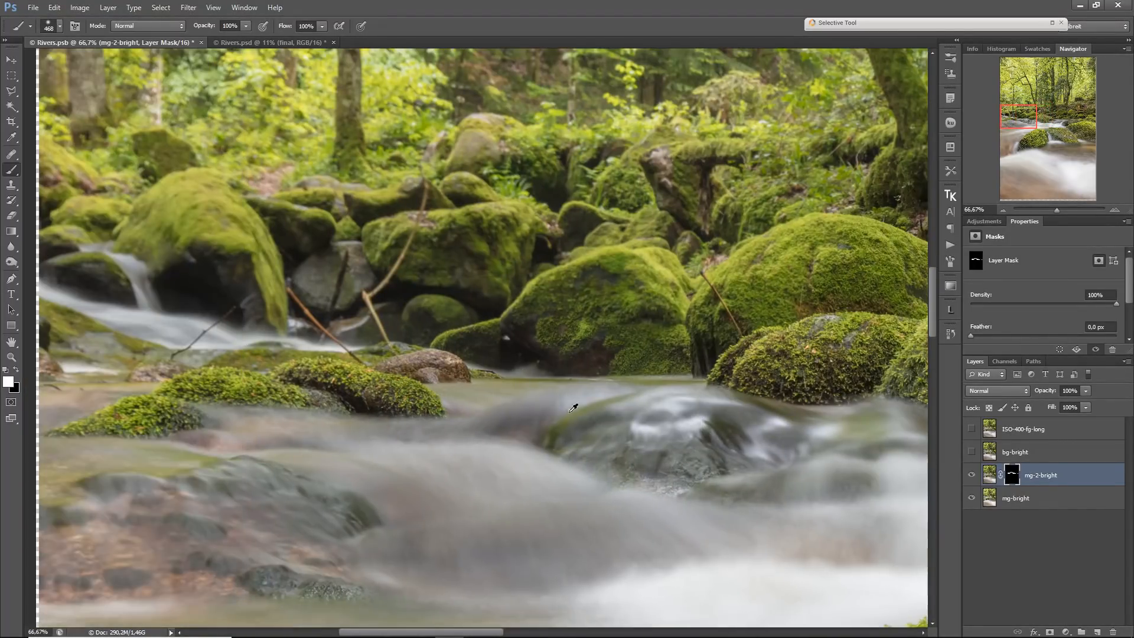
Paint white on the mg-2-bright mask over the rocks and branches along the left bank with a 588 px brush.
alt+right_click(609, 434)
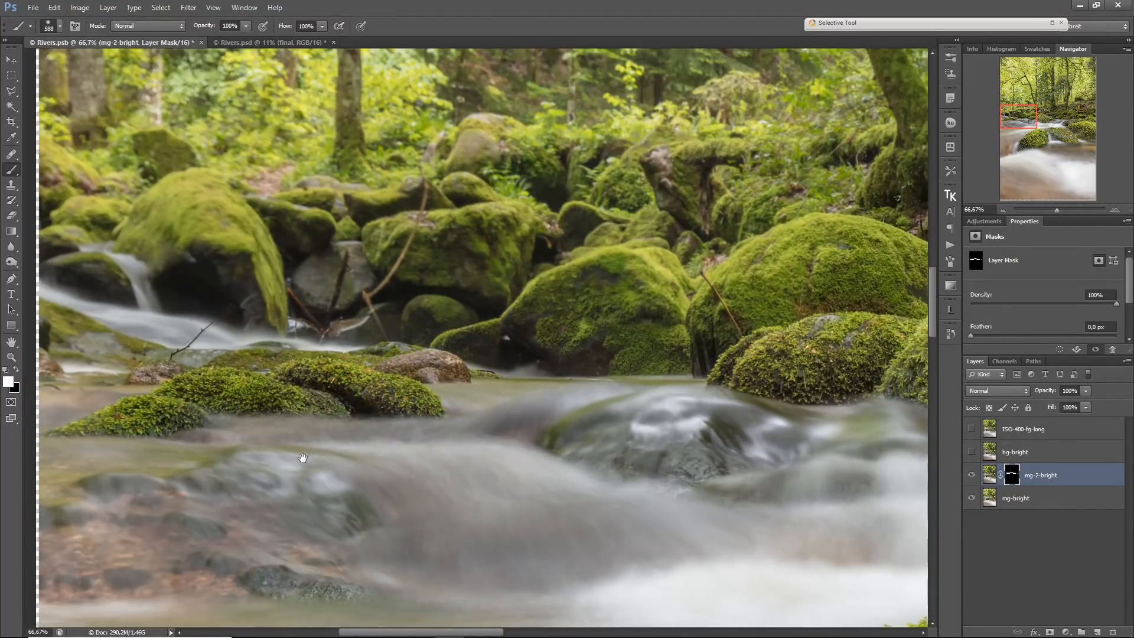
drag(303, 454, 498, 392)
click(230, 255)
drag(372, 240, 314, 430)
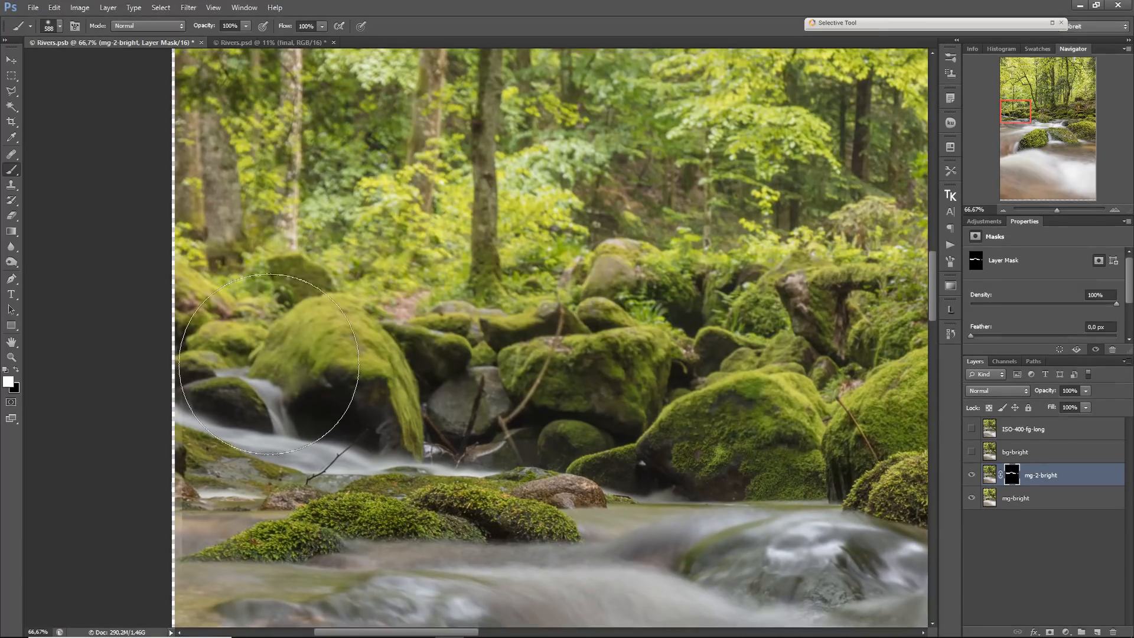
drag(629, 418, 228, 417)
scroll(504, 399, down, 6)
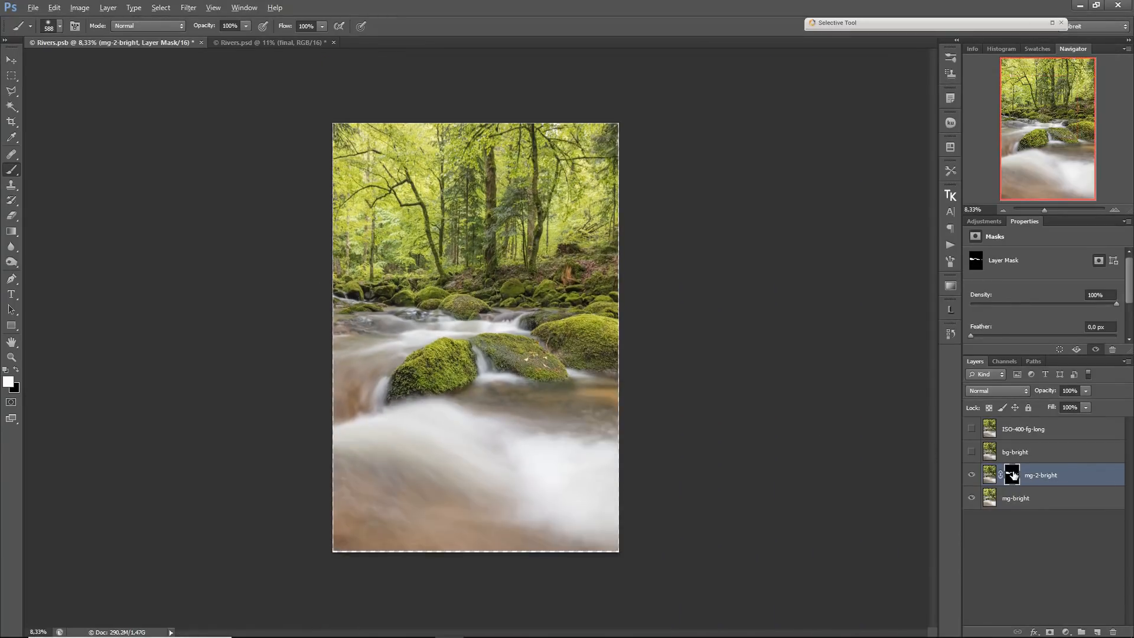
Display the mg-2-bright mask alone and fill everything above the painted strokes with white, using a brush up to 1740 px.
alt+click(1011, 476)
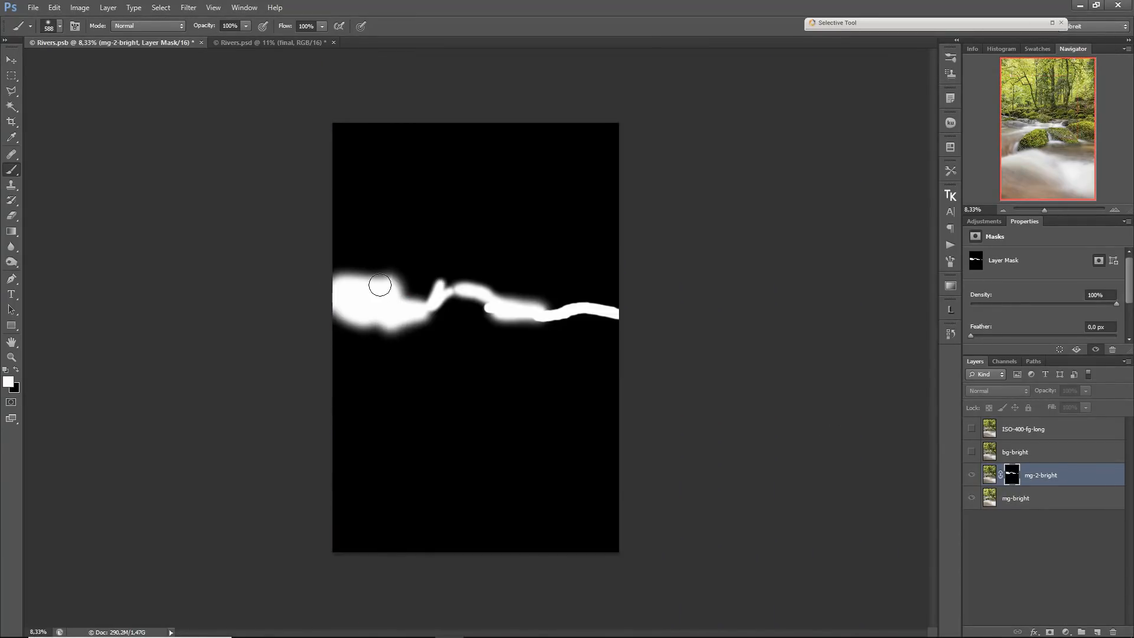
key(ctrl+z)
drag(398, 284, 400, 332)
mouse_move(397, 258)
mouse_down()
mouse_move(425, 280)
mouse_move(517, 269)
mouse_move(514, 288)
mouse_move(503, 283)
mouse_move(628, 298)
mouse_move(496, 284)
mouse_up()
drag(342, 270, 514, 246)
mouse_move(396, 236)
mouse_down()
mouse_move(365, 234)
mouse_move(598, 245)
mouse_move(587, 259)
mouse_move(618, 202)
mouse_move(342, 195)
mouse_move(647, 150)
mouse_move(320, 154)
mouse_move(356, 131)
mouse_up()
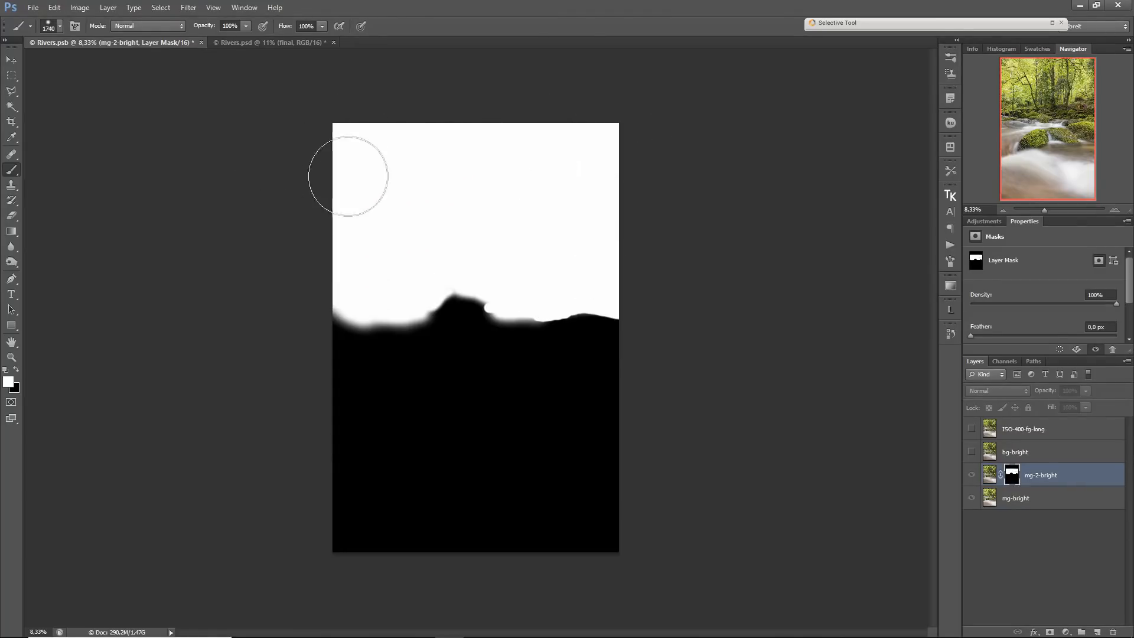
Return to the image view and merge mg-2-bright with mg-bright.
click(990, 475)
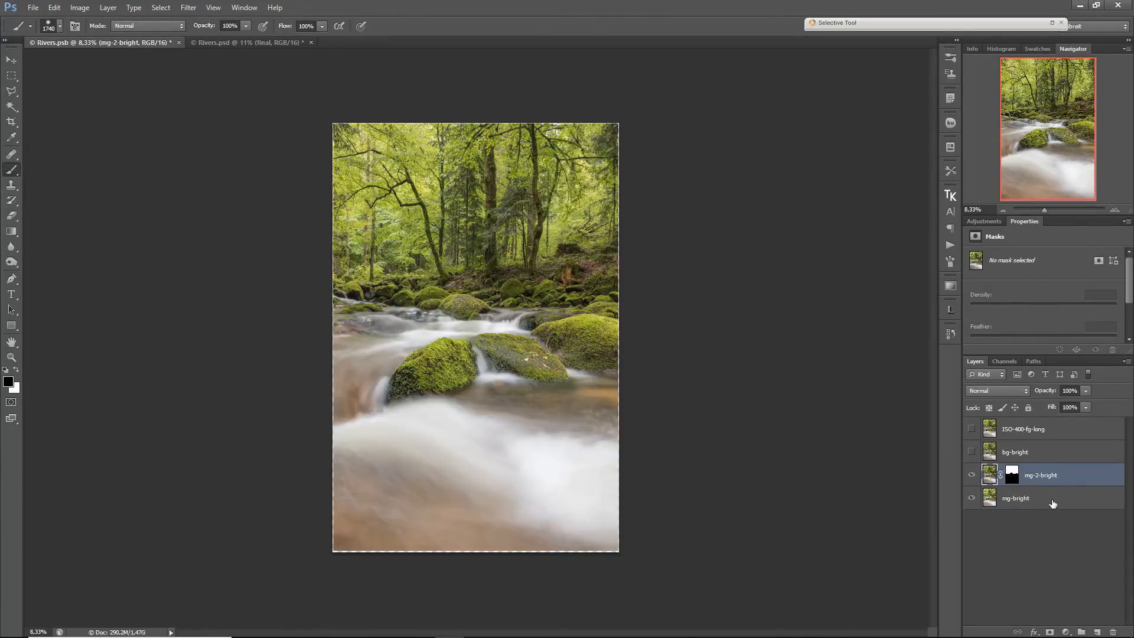
shift+click(1052, 503)
key(ctrl+e)
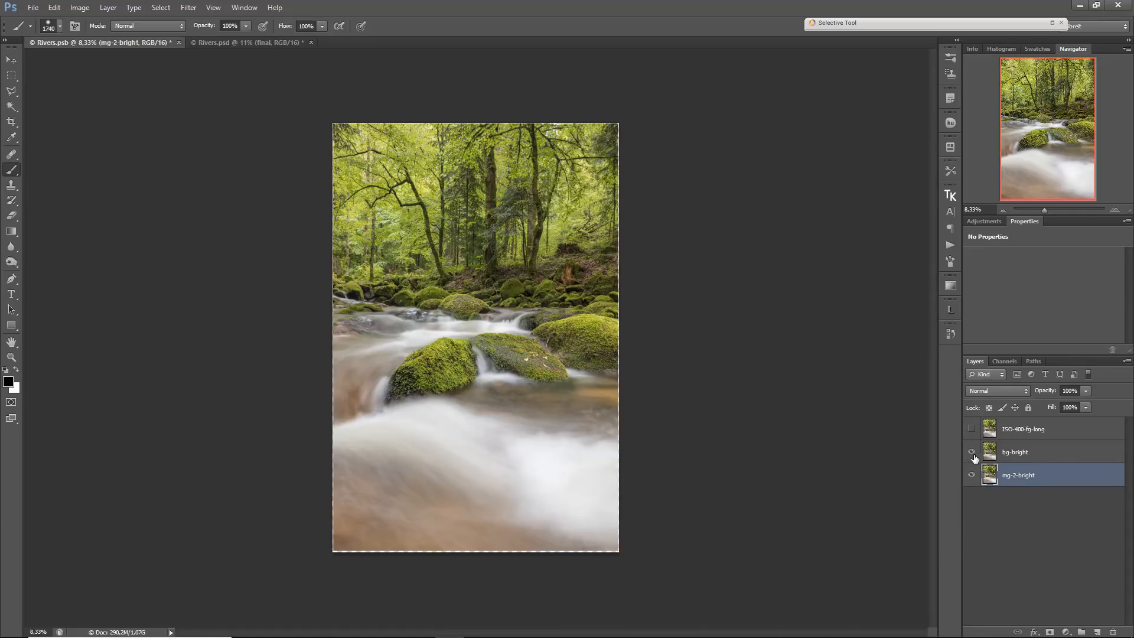
Show the bg-bright layer and add a black layer mask to it.
click(971, 452)
click(1031, 453)
alt+click(1050, 631)
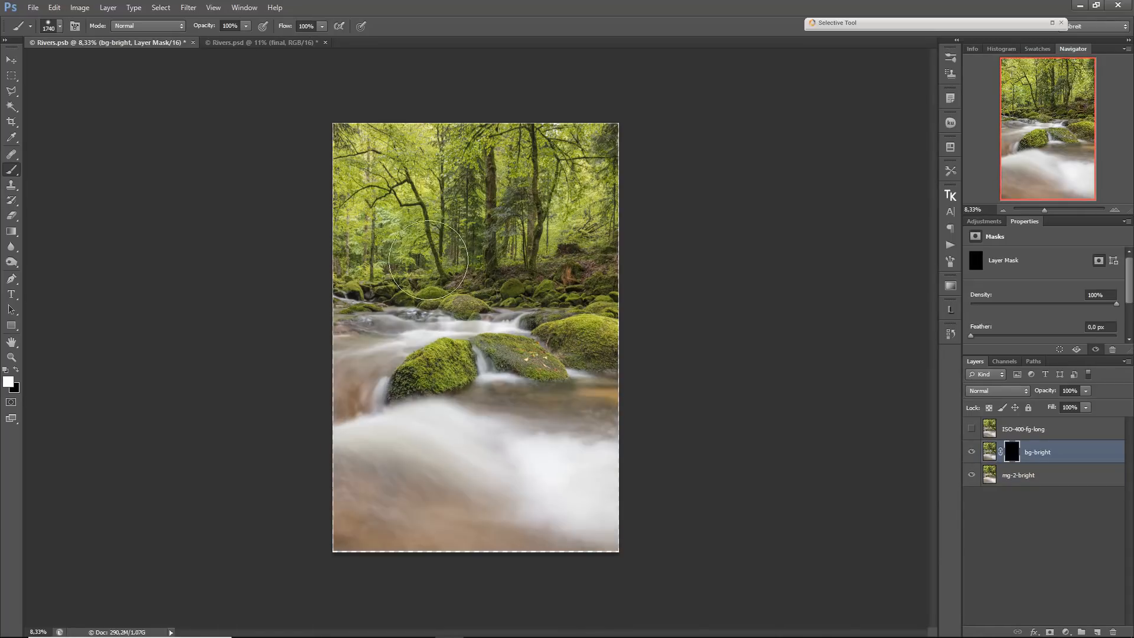
Paint white on the bg-bright mask across the forest floor behind the rocks with a 450 px brush.
scroll(368, 272, up, 6)
key(bracketleft)
key(bracketleft)
key(bracketleft)
key(bracketleft)
key(bracketleft)
key(bracketleft)
key(bracketleft)
key(bracketleft)
key(bracketleft)
key(bracketleft)
key(bracketleft)
drag(278, 331, 856, 331)
drag(856, 319, 248, 318)
mouse_move(248, 322)
mouse_down()
mouse_move(753, 313)
mouse_move(71, 311)
mouse_up()
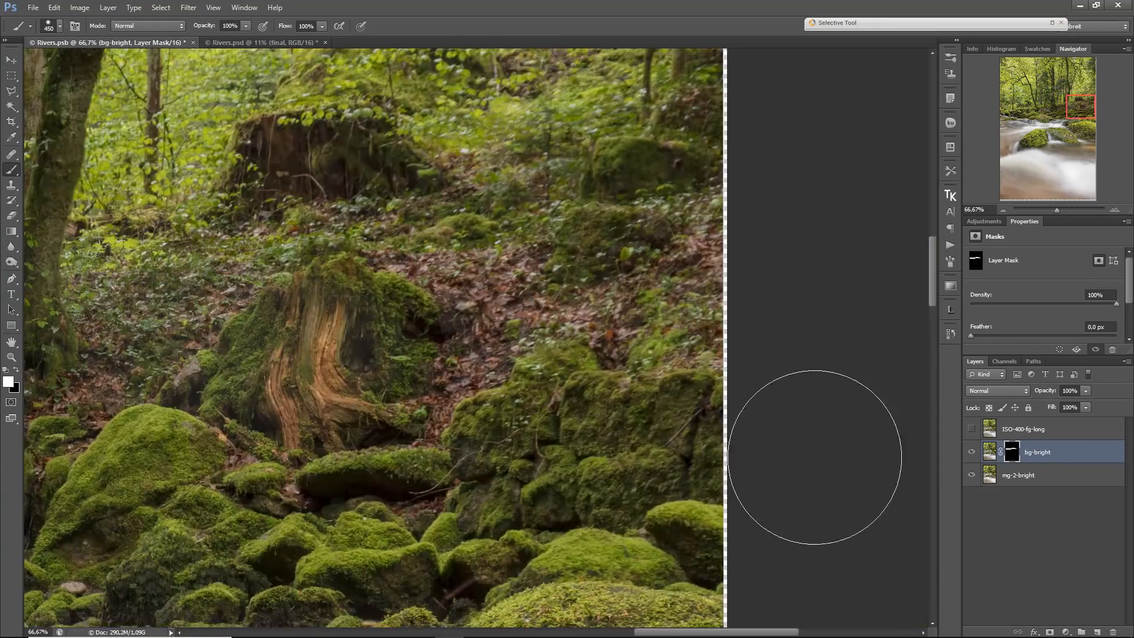
drag(590, 355, 720, 329)
drag(248, 313, 762, 313)
Display the bg-bright mask alone and fill the area above the painted band with white, using a 984 px brush.
scroll(475, 313, down, 6)
alt+click(1012, 452)
drag(337, 254, 408, 248)
mouse_move(458, 269)
mouse_down()
mouse_move(626, 267)
mouse_move(354, 148)
mouse_up()
Return to the image view and merge bg-bright with mg-2-bright.
click(989, 451)
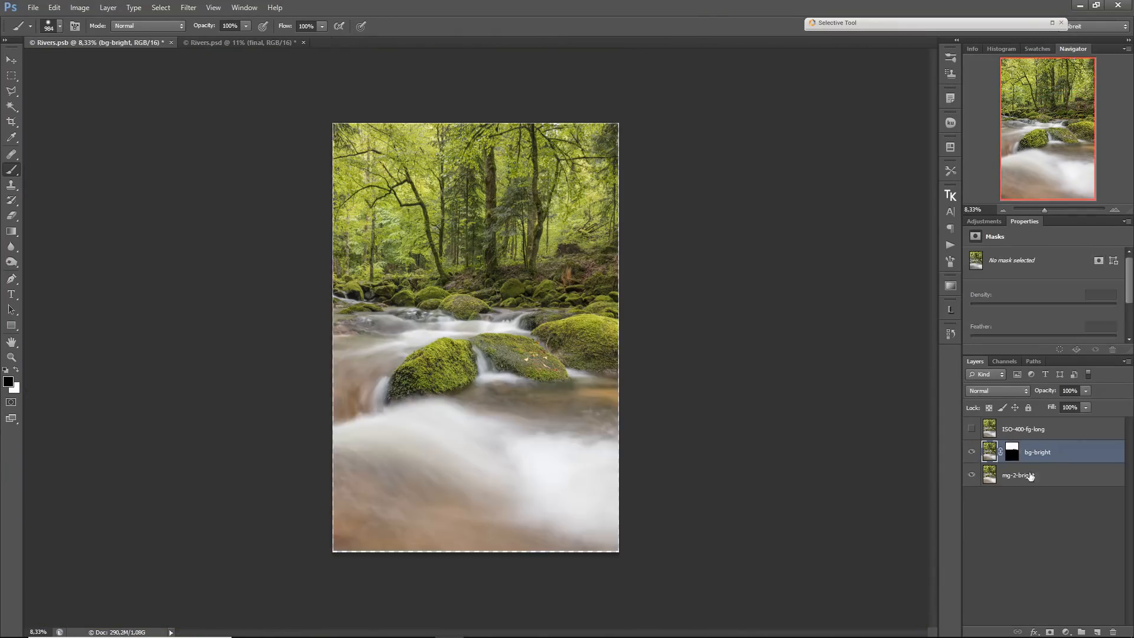
shift+click(1030, 475)
key(ctrl+e)
Show ISO-400-fg-long, add a black layer mask to it, and compare the foreground water with the mask disabled and enabled.
click(971, 428)
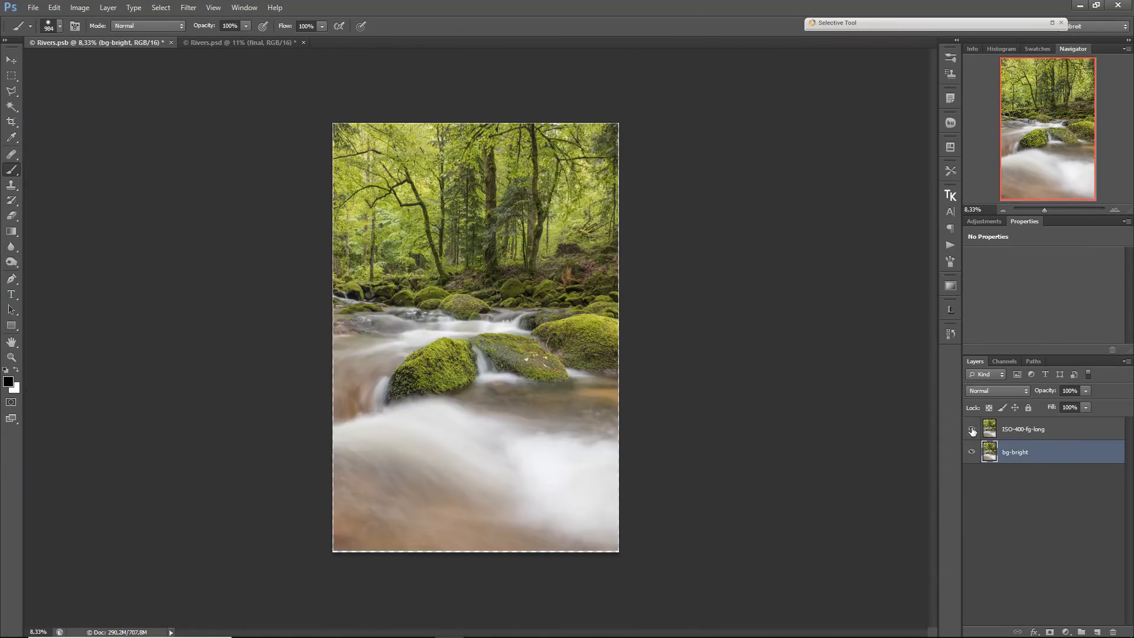
click(1060, 432)
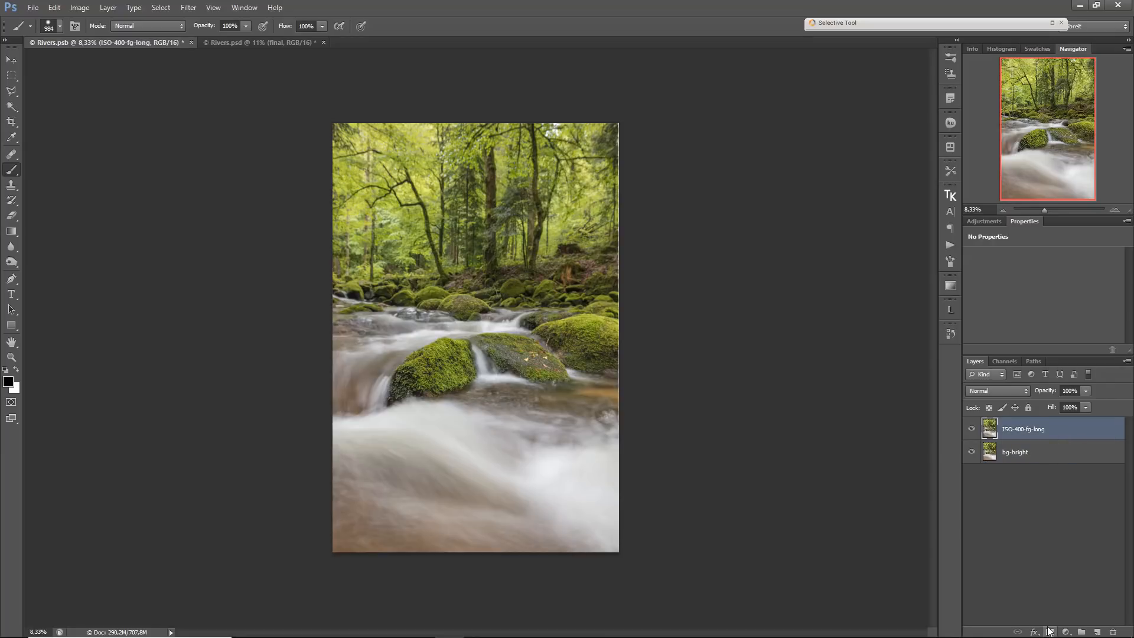
scroll(395, 519, up, 1)
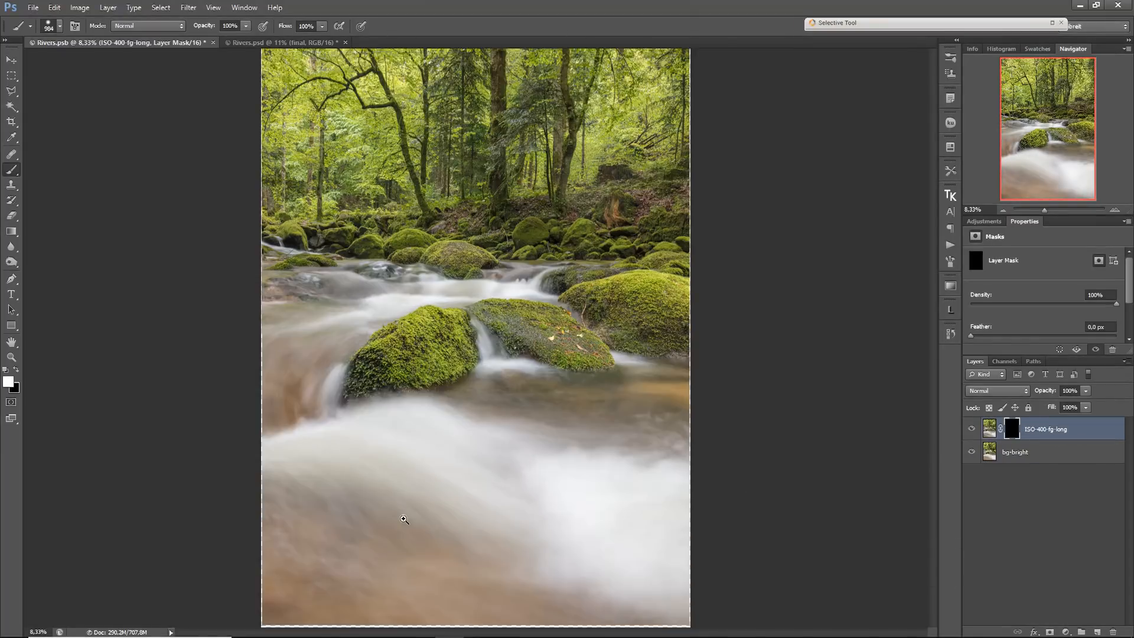
shift+click(1012, 429)
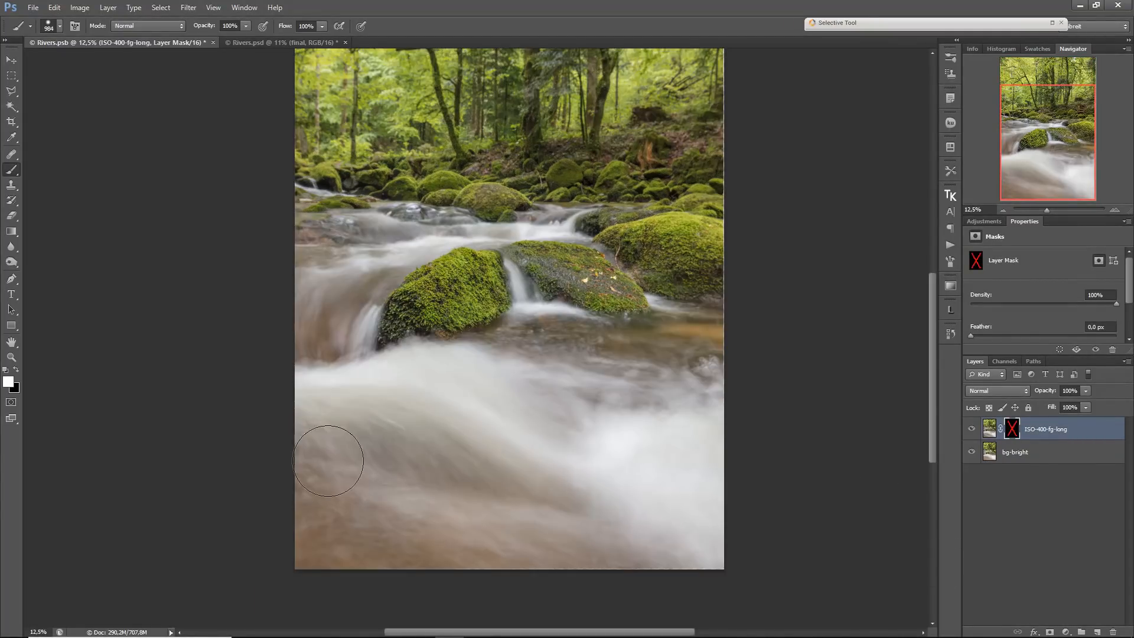
alt+drag(485, 505, 463, 498)
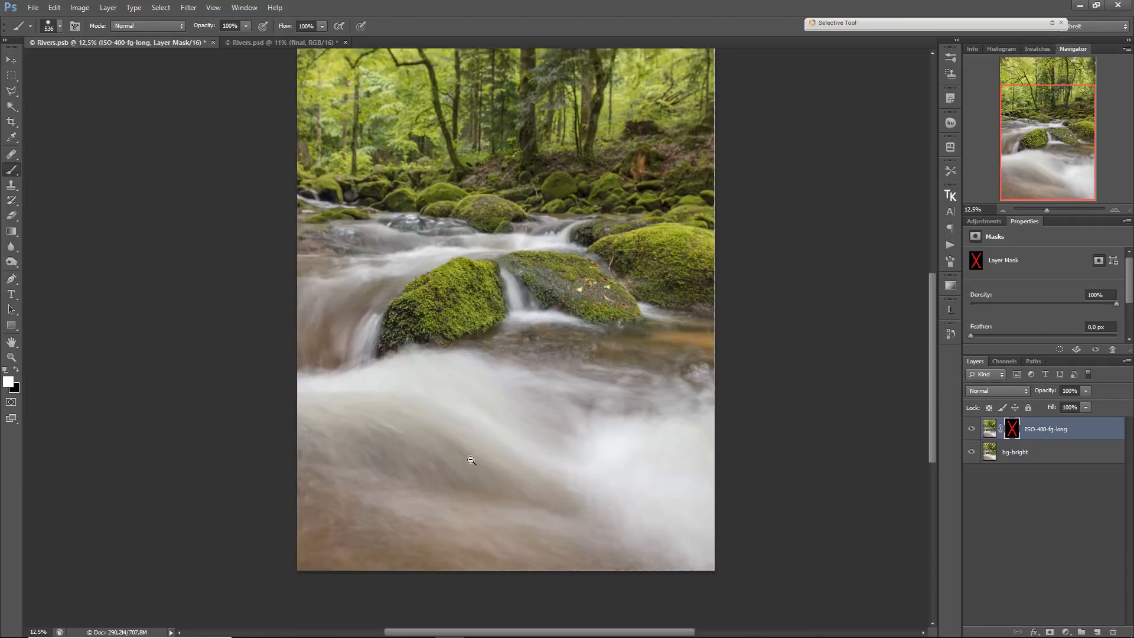
scroll(473, 460, down, 1)
shift+click(1012, 429)
Paint the ISO-400-fg-long mask over the foreground water with a 1016 px white brush at 50% opacity, and compare with the mask disabled and enabled.
alt+drag(420, 468, 456, 463)
alt+drag(370, 444, 374, 472)
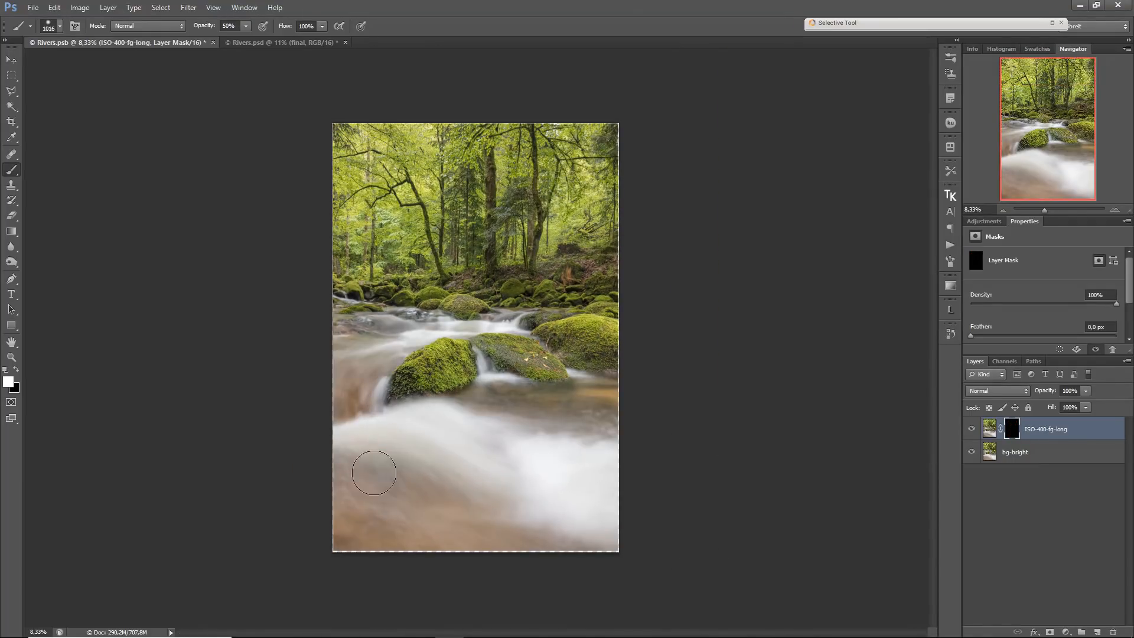
mouse_move(489, 505)
mouse_down()
mouse_move(325, 443)
mouse_move(468, 473)
mouse_move(436, 466)
mouse_move(528, 509)
mouse_up()
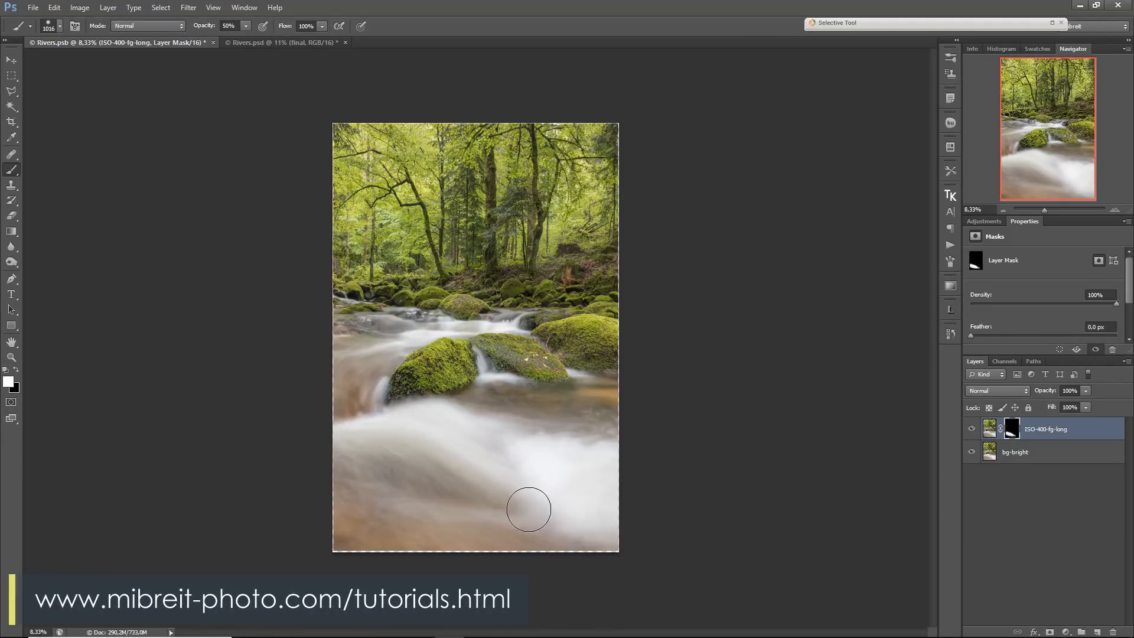
shift+click(1013, 431)
click(989, 429)
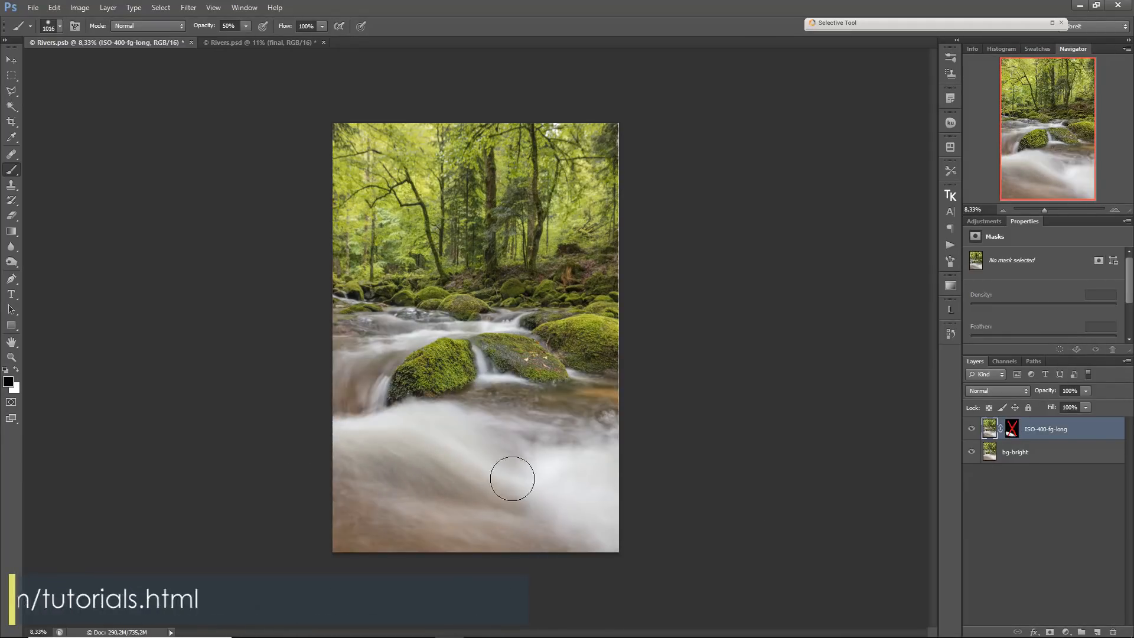
shift+click(1015, 434)
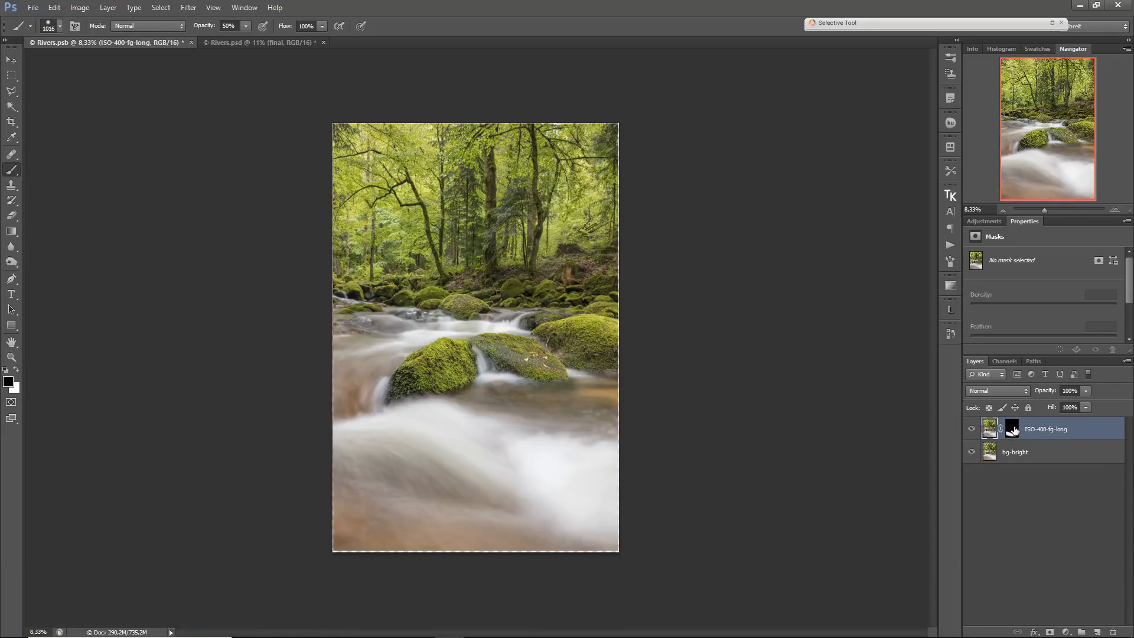
Paint the ISO-400-fg-long mask over the bright foreground water on the right with a 1016 px white brush at 10% opacity.
click(1013, 431)
key(x)
mouse_move(567, 512)
mouse_down()
mouse_move(540, 478)
mouse_move(567, 464)
mouse_up()
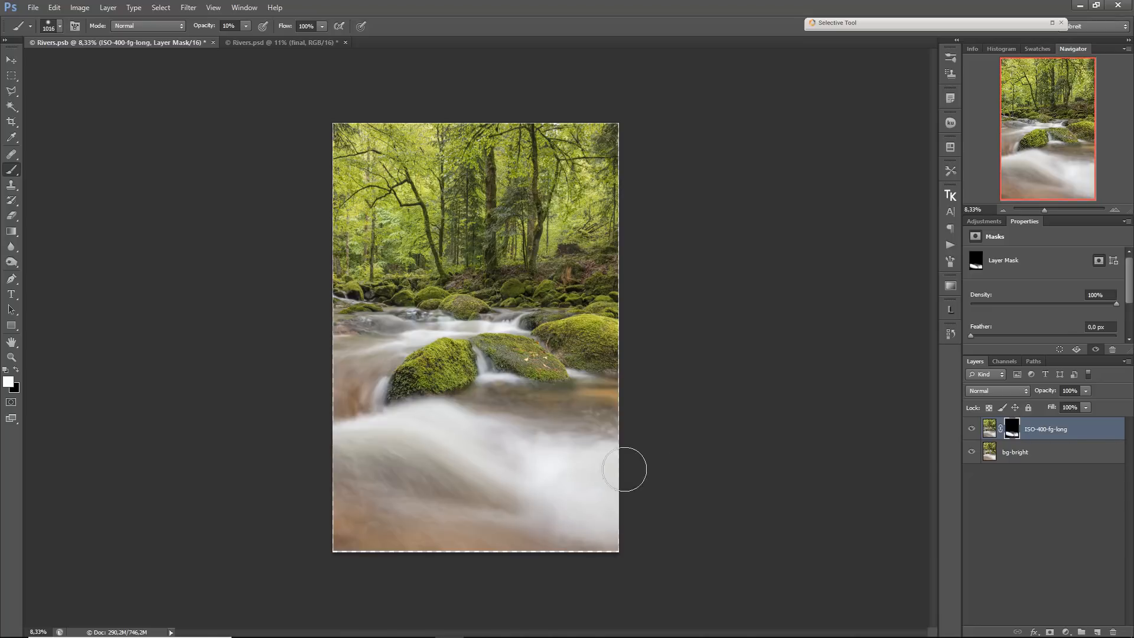
drag(604, 461, 594, 461)
Compare the image with the ISO-400-fg-long mask disabled and enabled, and merge the layer with bg-bright.
shift+click(1011, 434)
shift+click(1012, 433)
shift+click(1032, 452)
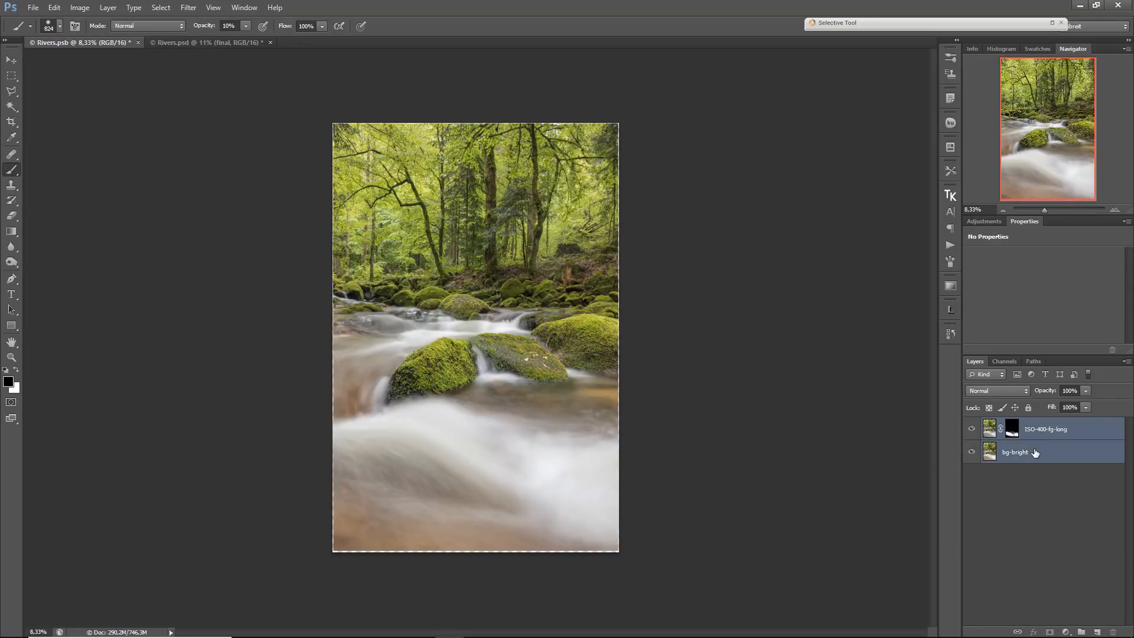
key(ctrl+e)
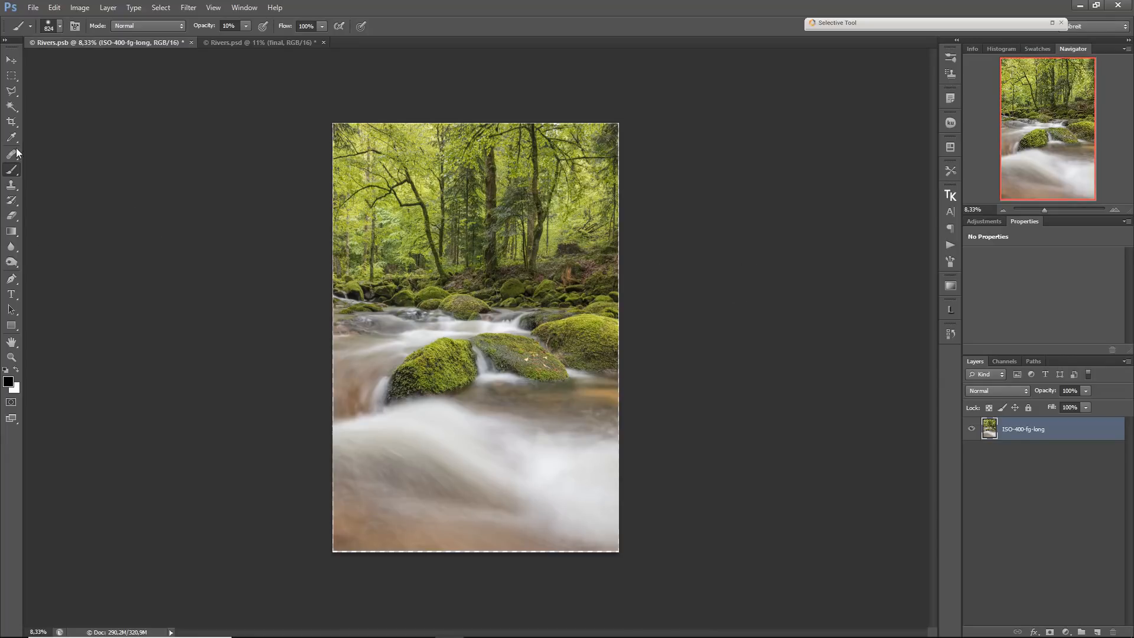
Crop the photo slightly inward with an unconstrained ratio to trim its uneven edges.
click(12, 121)
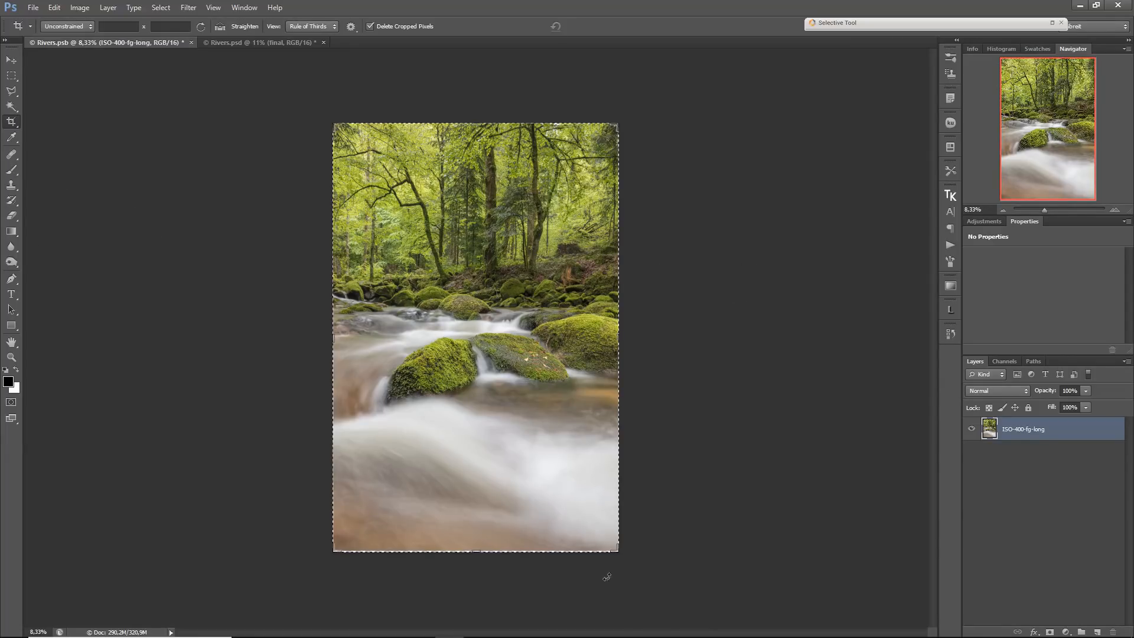
drag(619, 551, 610, 547)
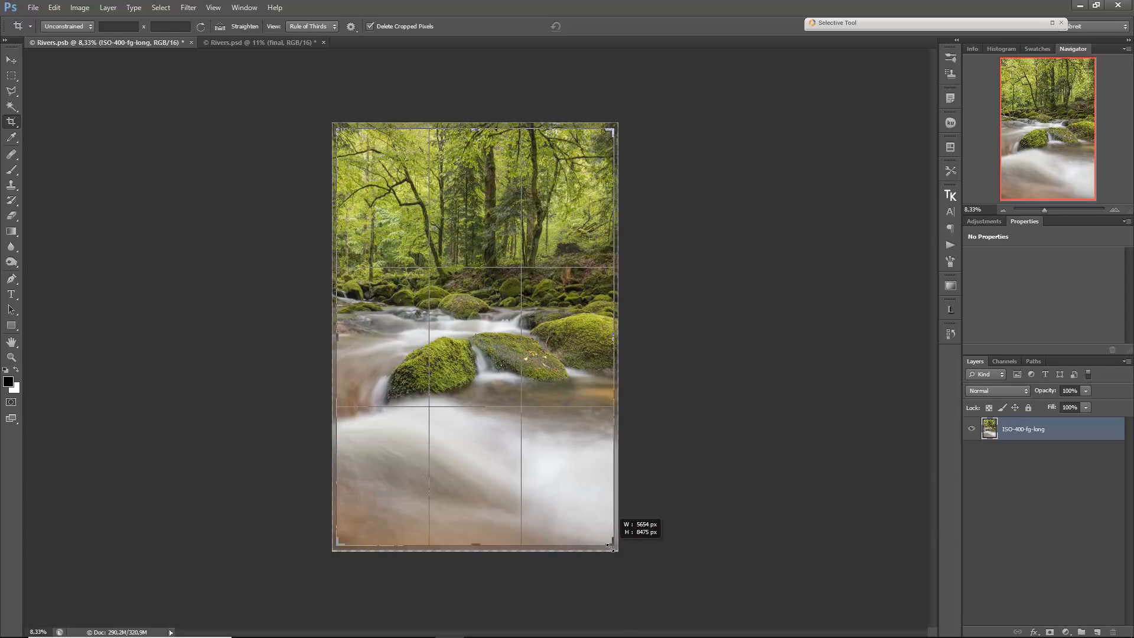
drag(611, 547, 610, 553)
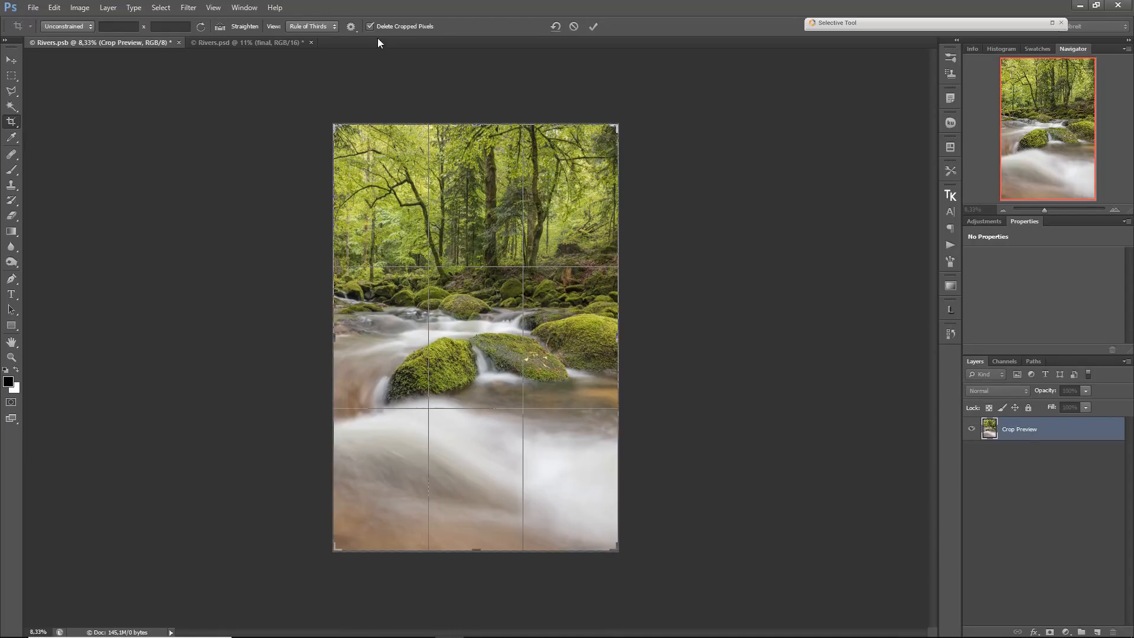
key(Return)
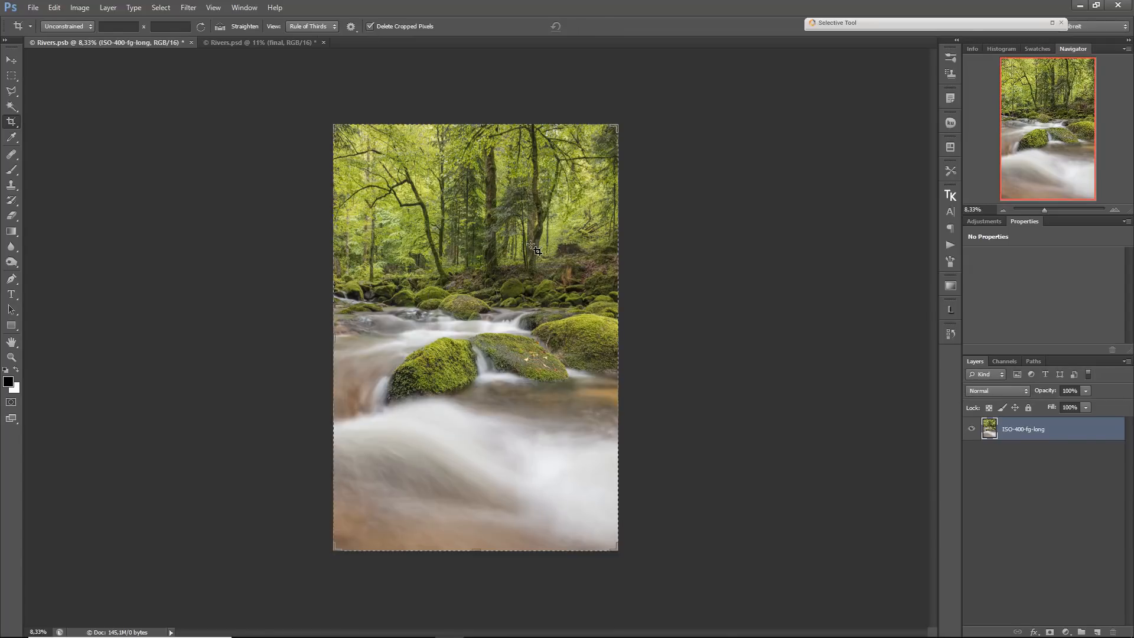
click(11, 60)
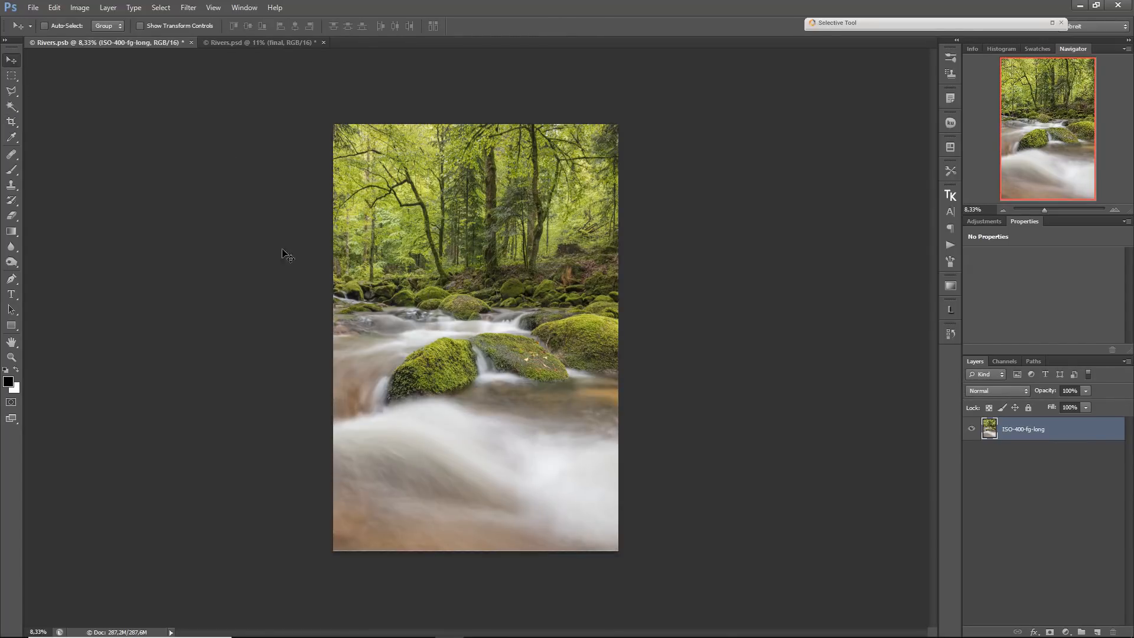
Select the foreground water across the full image width, from just below the large mossy rocks to the lower edge, with a rectangular marquee.
click(11, 75)
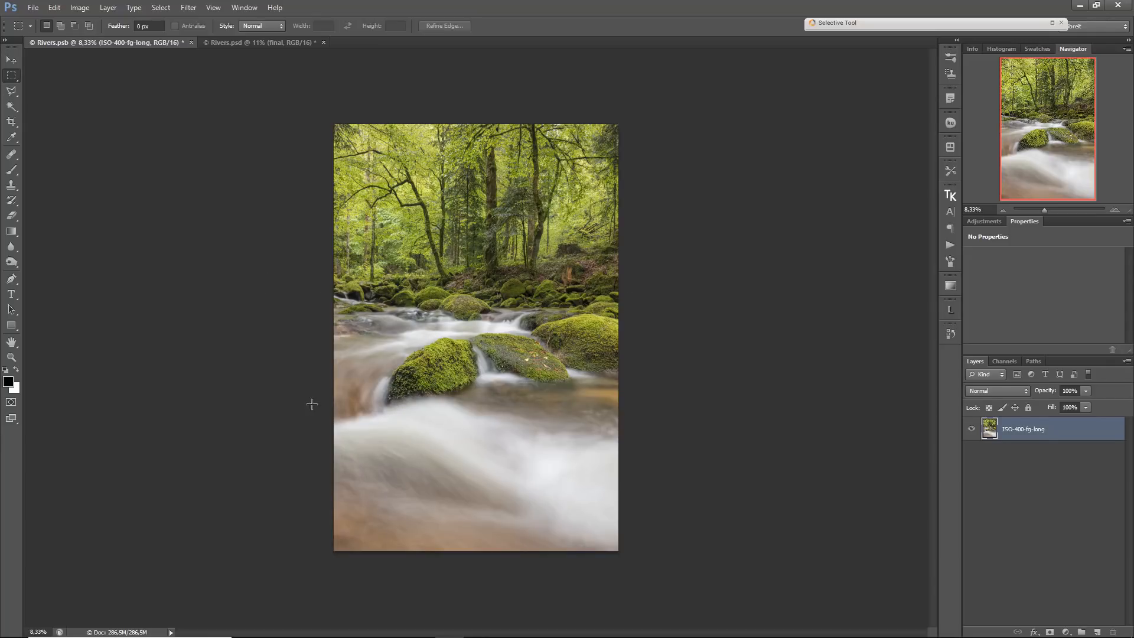
drag(335, 409, 669, 621)
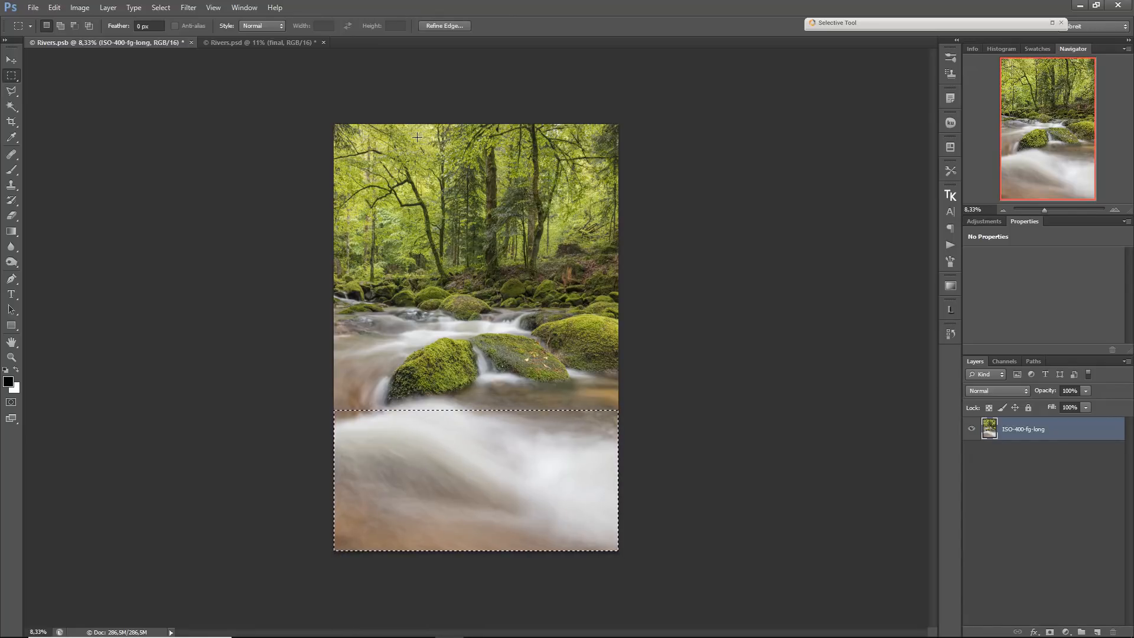
drag(312, 102, 722, 623)
drag(278, 406, 665, 574)
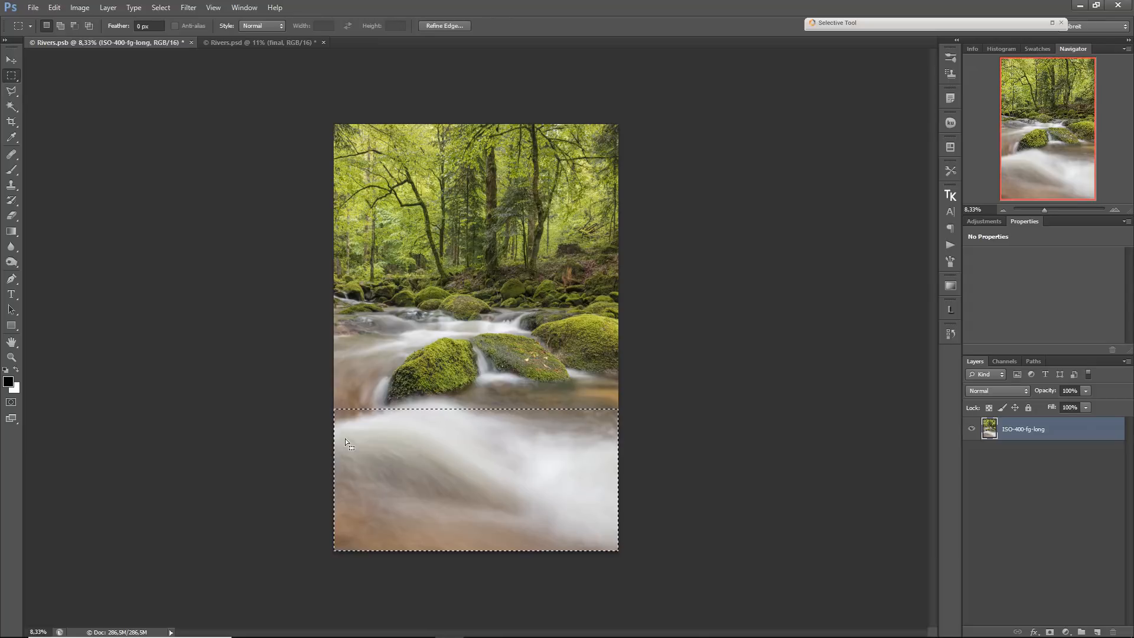
key(ctrl+t)
scroll(409, 447, up, 1)
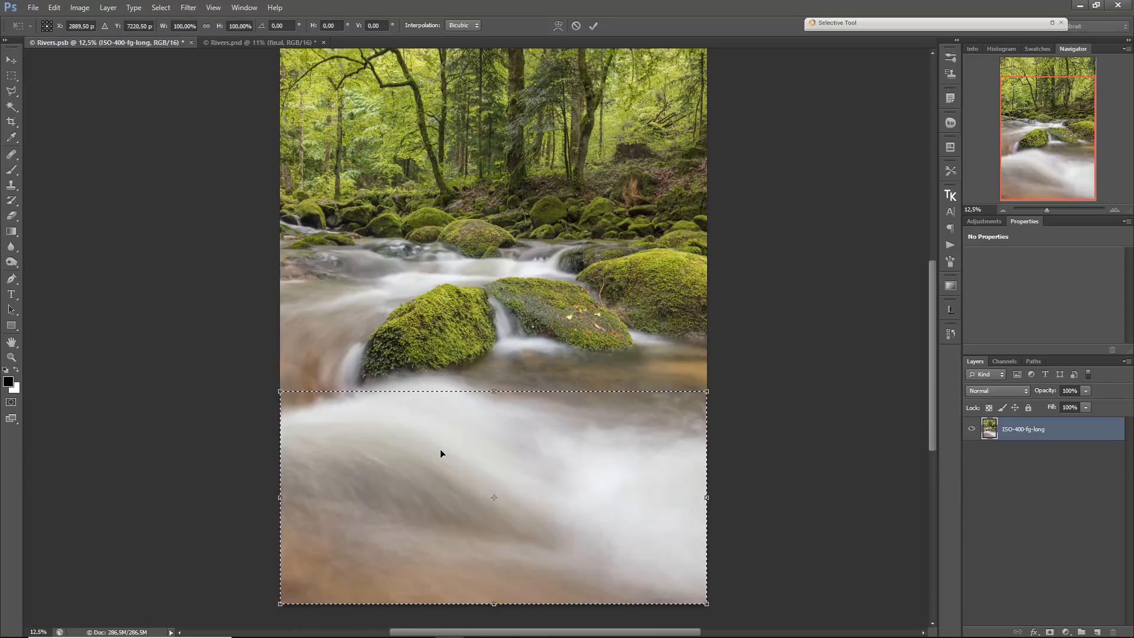
key(Return)
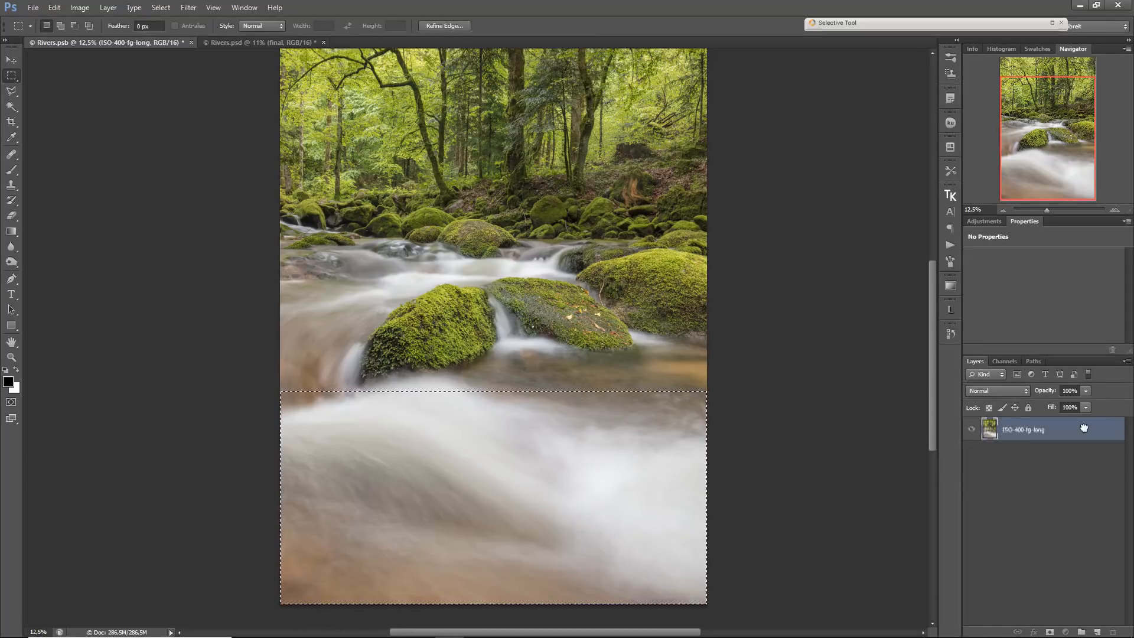
Duplicate the ISO-400-fg-long layer and compress the selected foreground water on the copy downward to 93.91% height.
drag(1084, 428, 1097, 632)
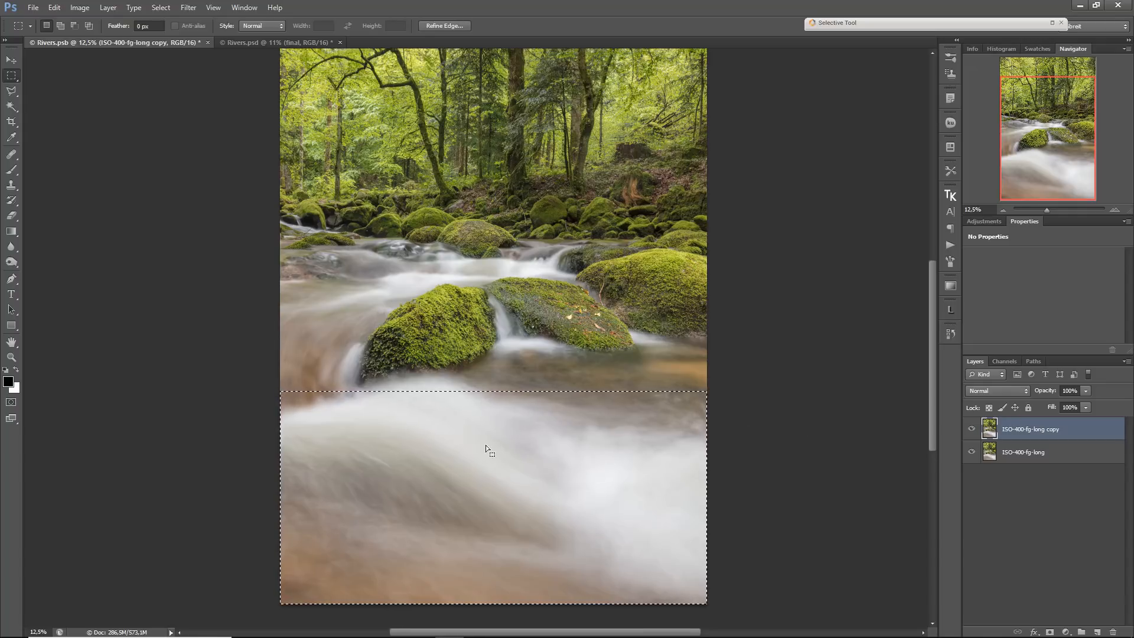
key(ctrl+t)
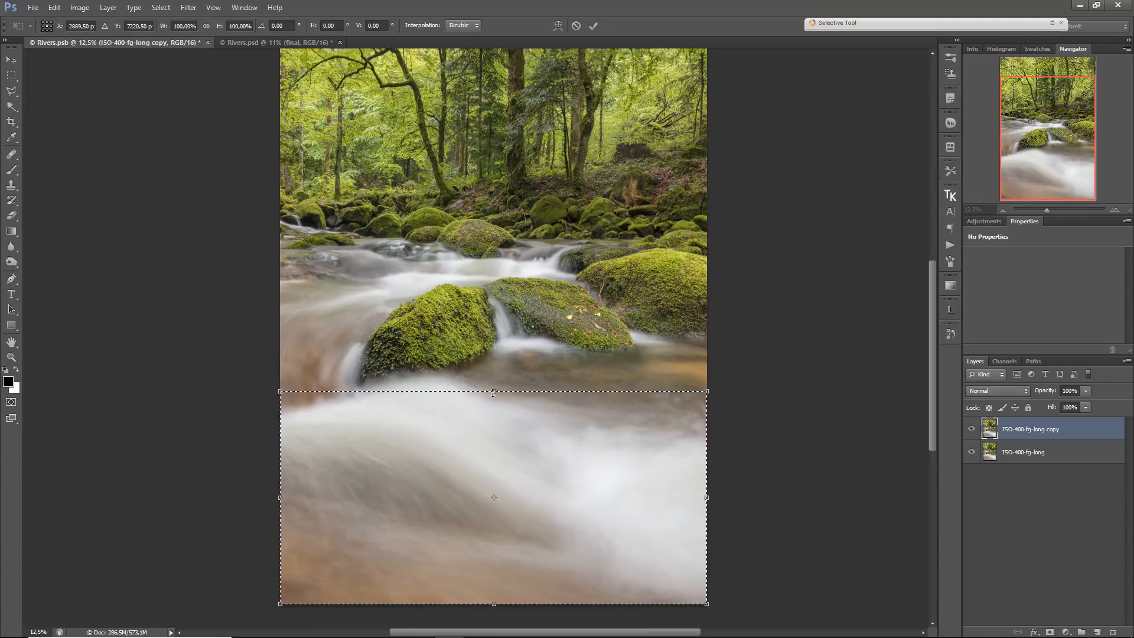
drag(496, 391, 495, 405)
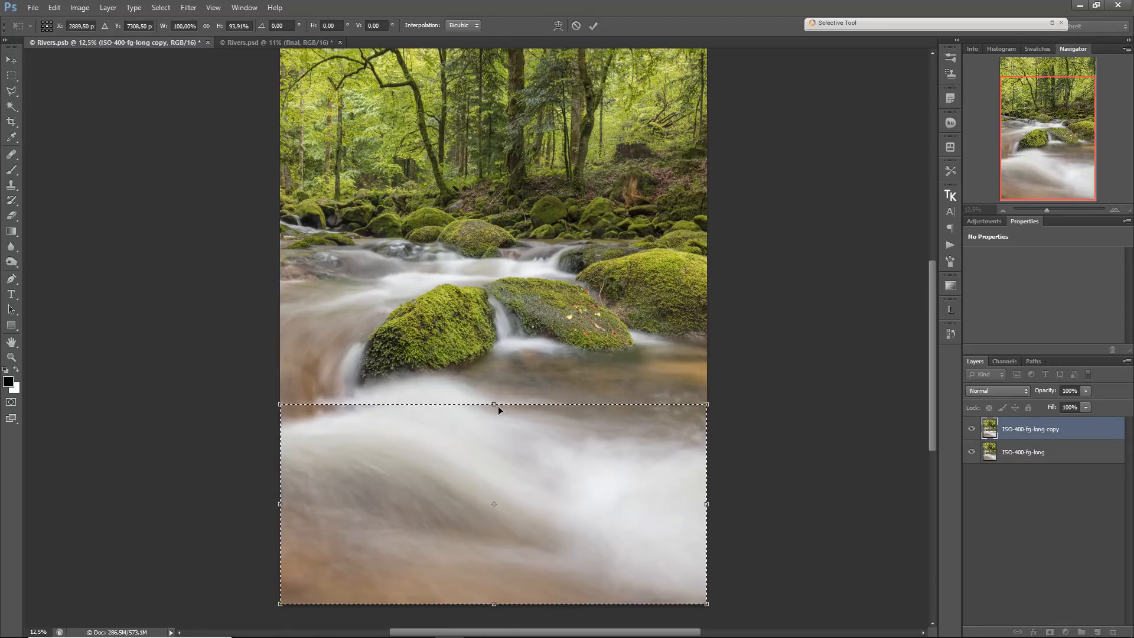
key(Return)
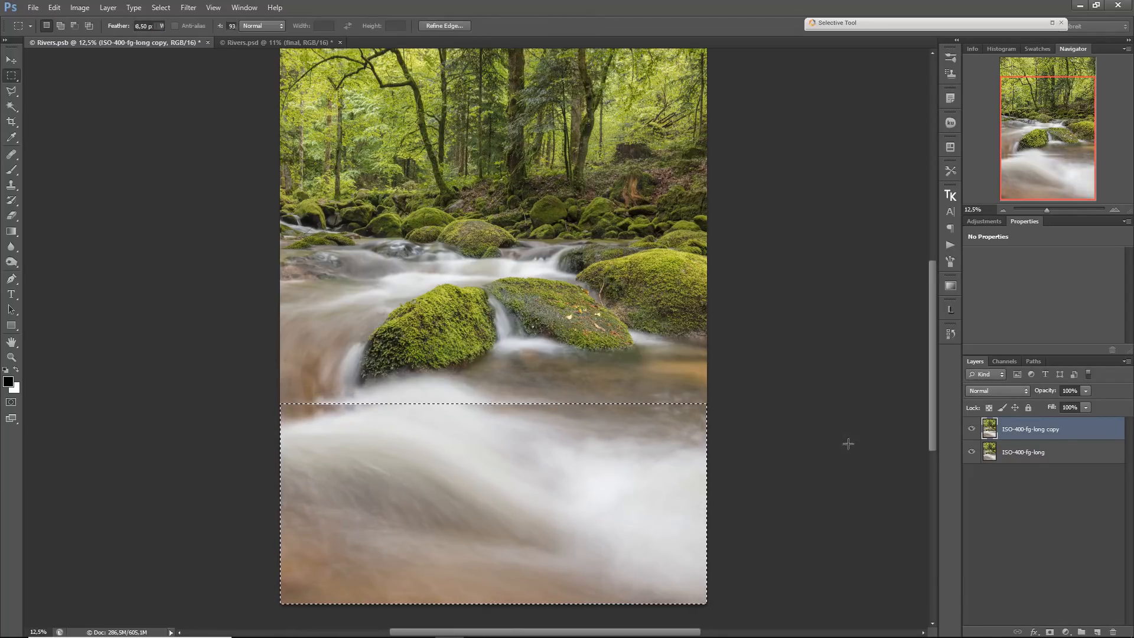
Hide the original ISO-400-fg-long layer and select the copy's middle band, from the rear mossy rocks down to the transparent gap.
click(971, 452)
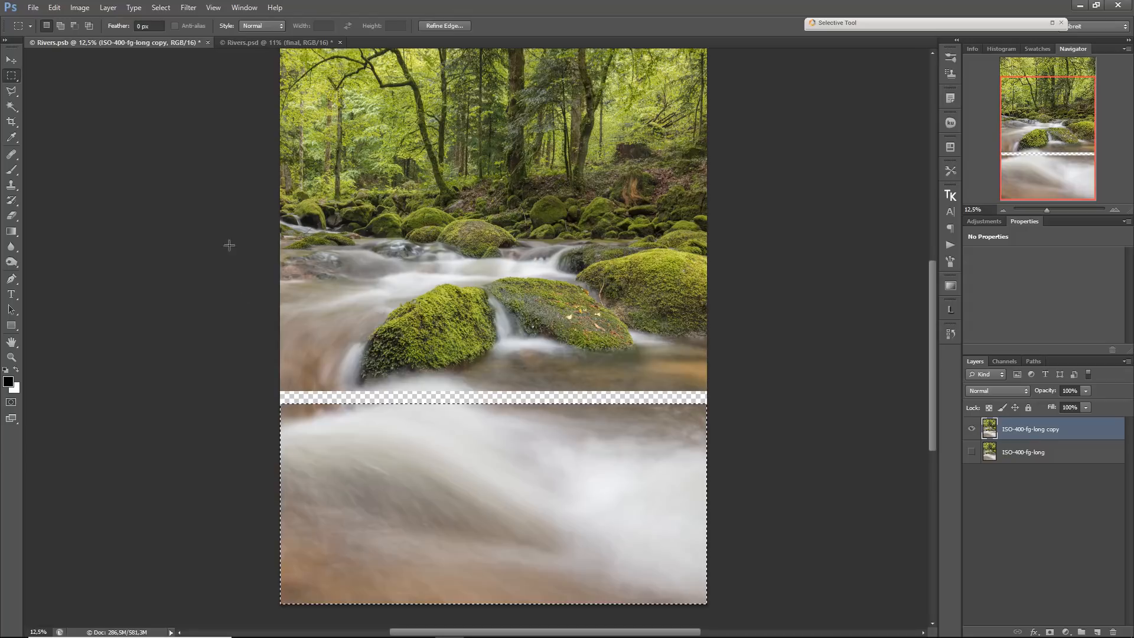
key(ctrl+d)
drag(244, 216, 731, 390)
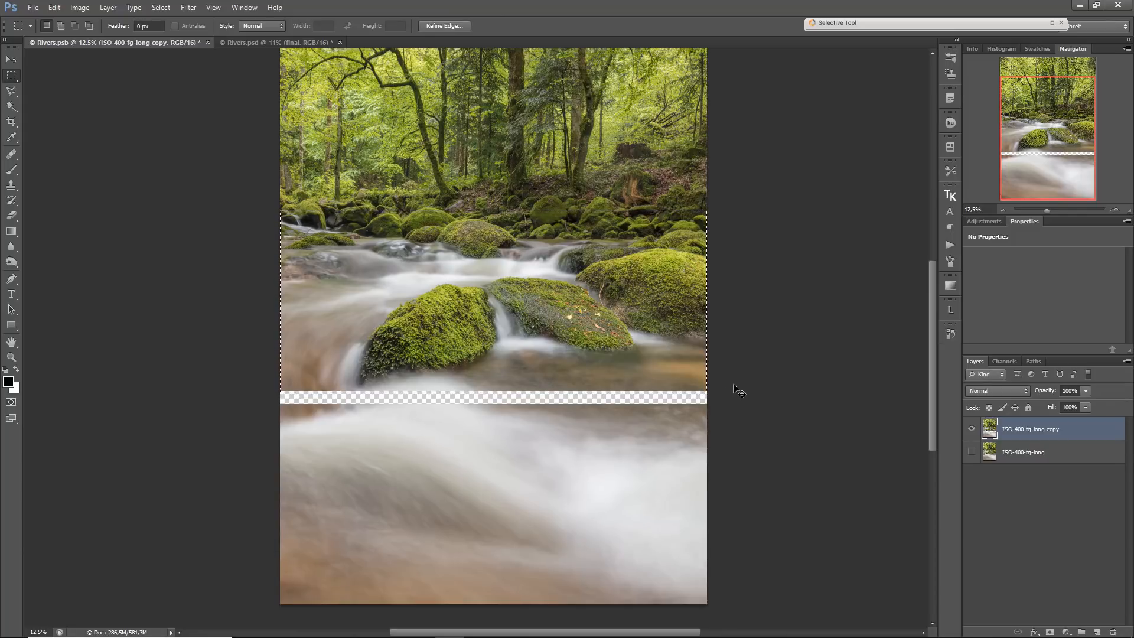
Stretch the selected rock and water band downward to 107.28% height to close the transparent gap, and clear the selection.
key(ctrl+t)
ctrl+click(485, 405)
ctrl+click(499, 420)
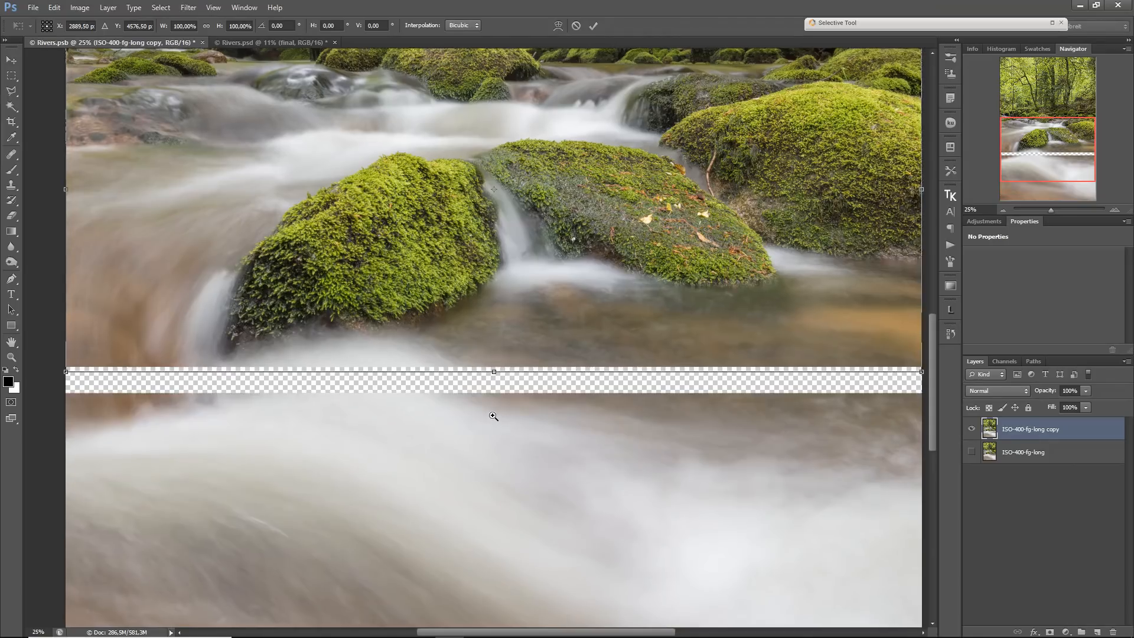
ctrl+click(491, 411)
ctrl+click(487, 406)
ctrl+click(480, 331)
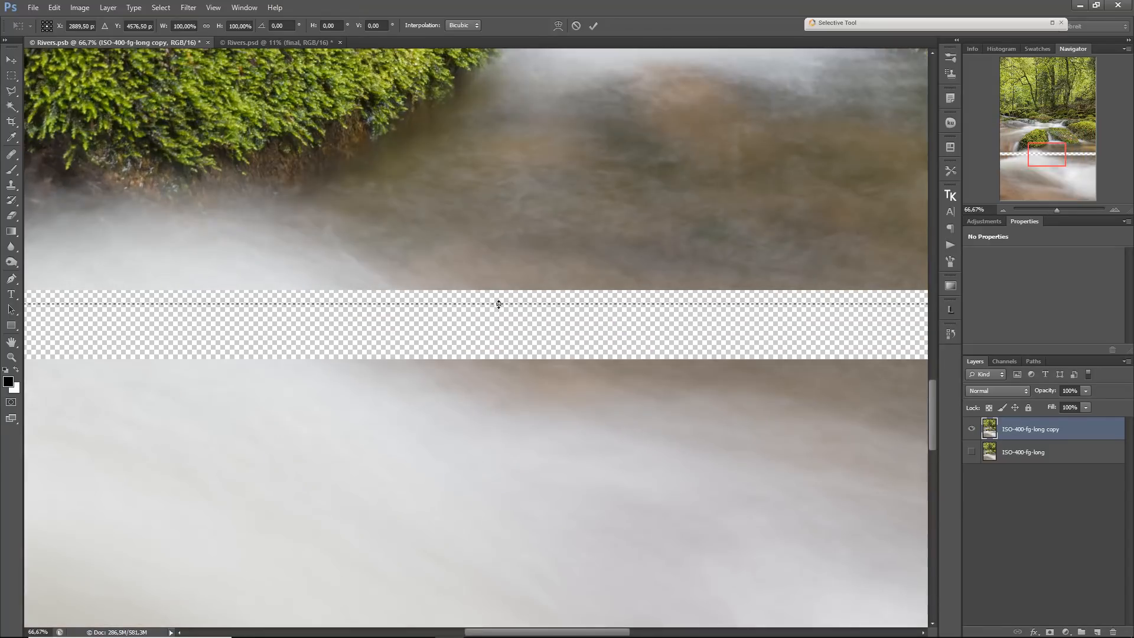
drag(500, 307, 500, 374)
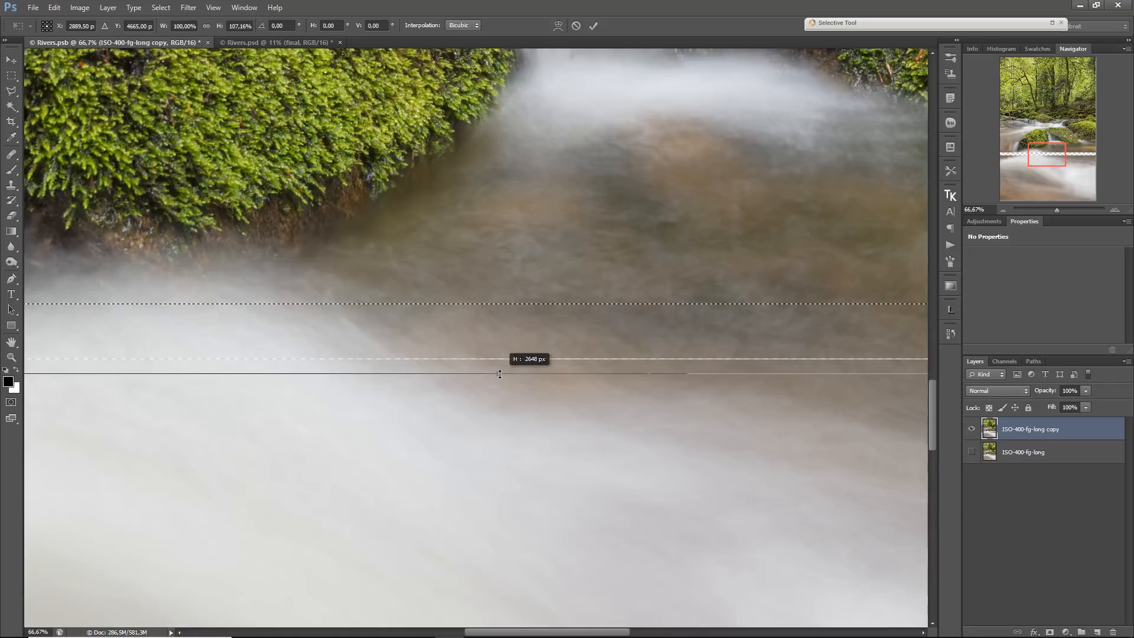
drag(499, 374, 499, 375)
scroll(526, 321, down, 5)
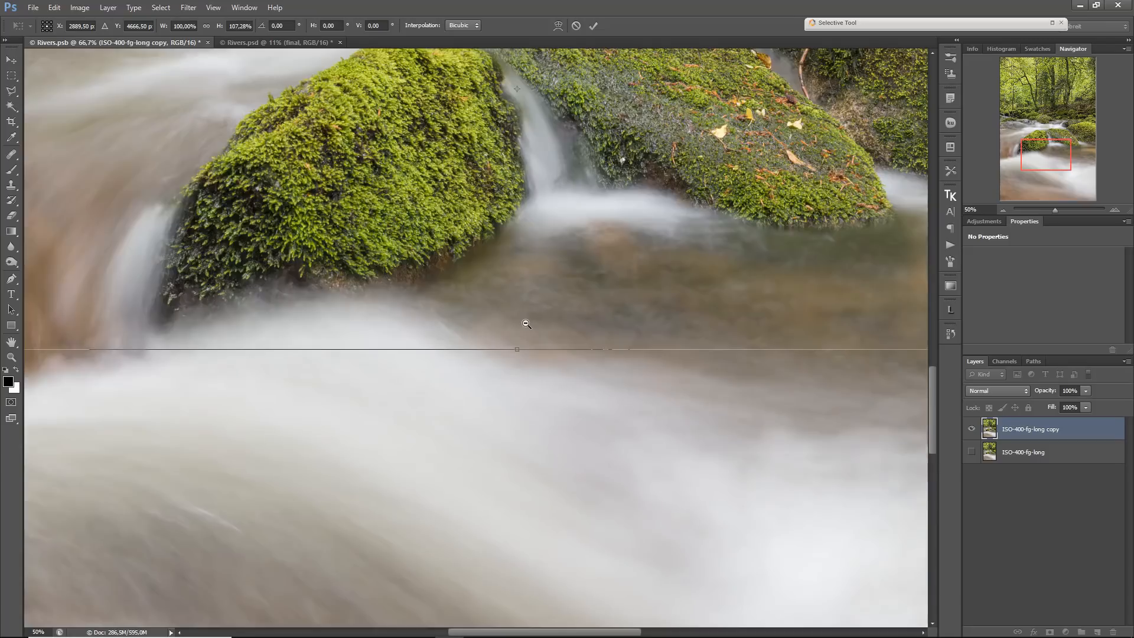
key(Return)
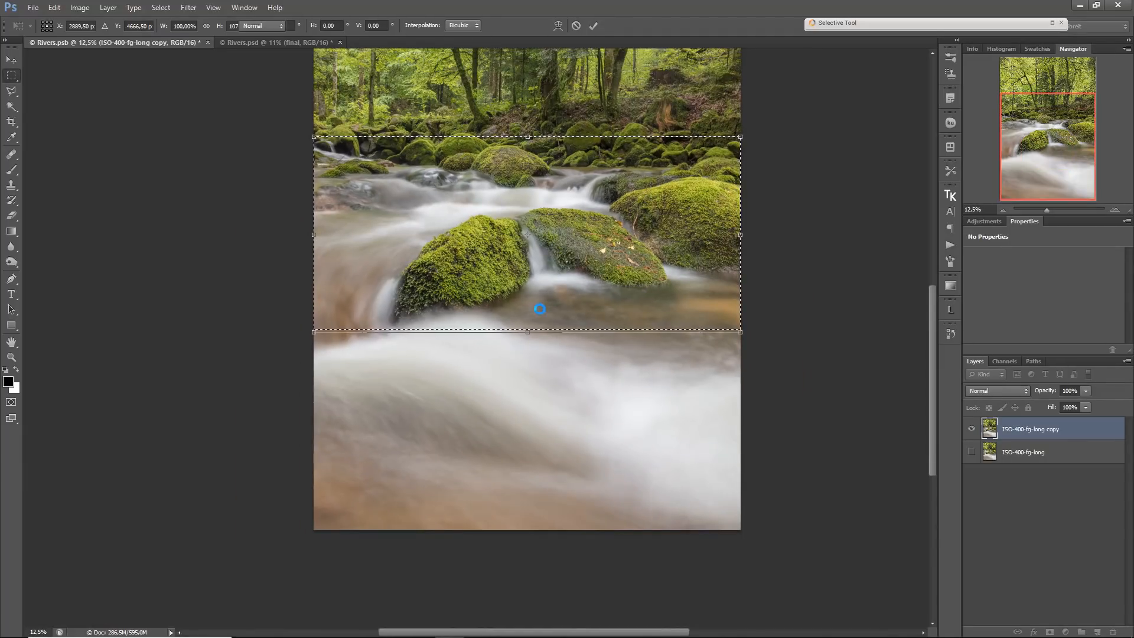
key(ctrl+d)
key(ctrl+minus)
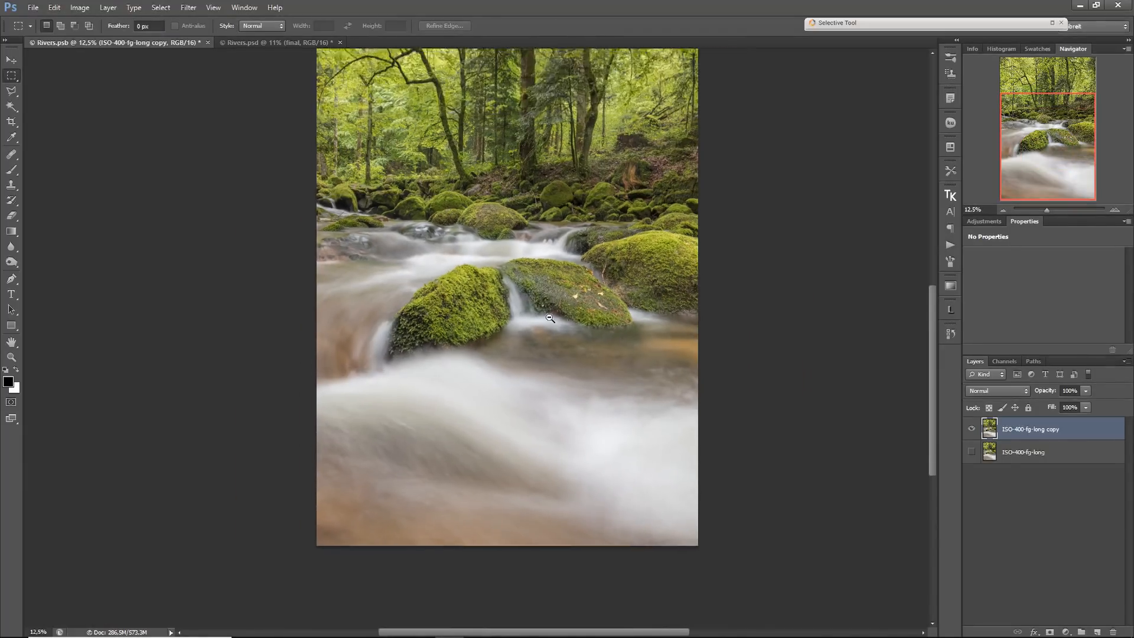
Show the original ISO-400-fg-long layer, compare it with the copy by toggling the copy's visibility, and merge both layers.
click(971, 452)
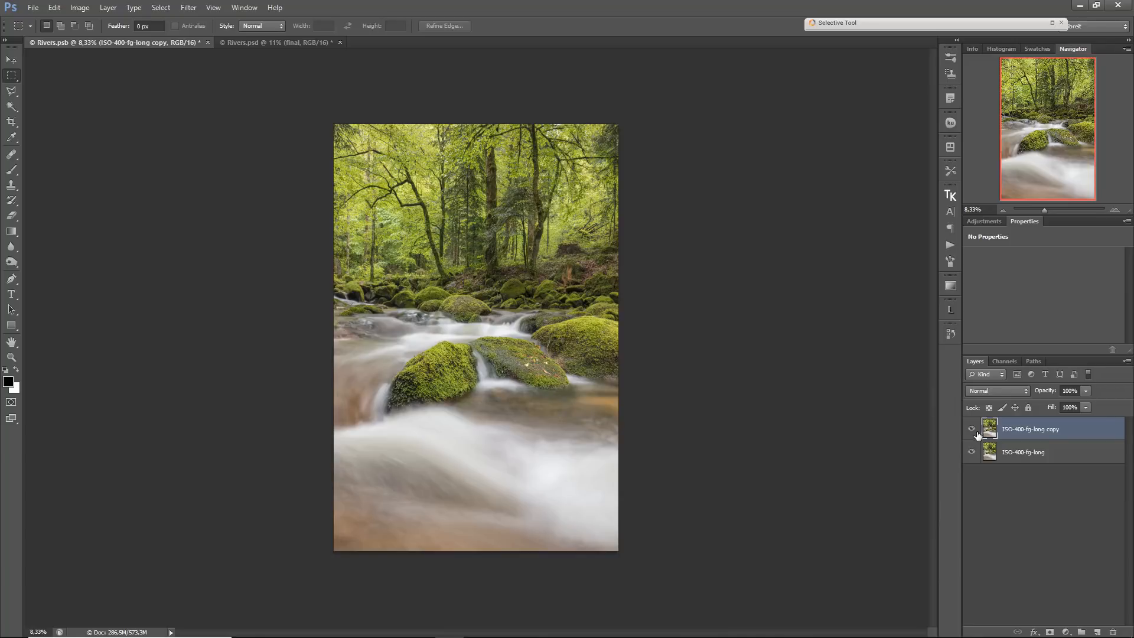
click(971, 430)
click(972, 429)
click(972, 429)
click(971, 430)
shift+click(1039, 453)
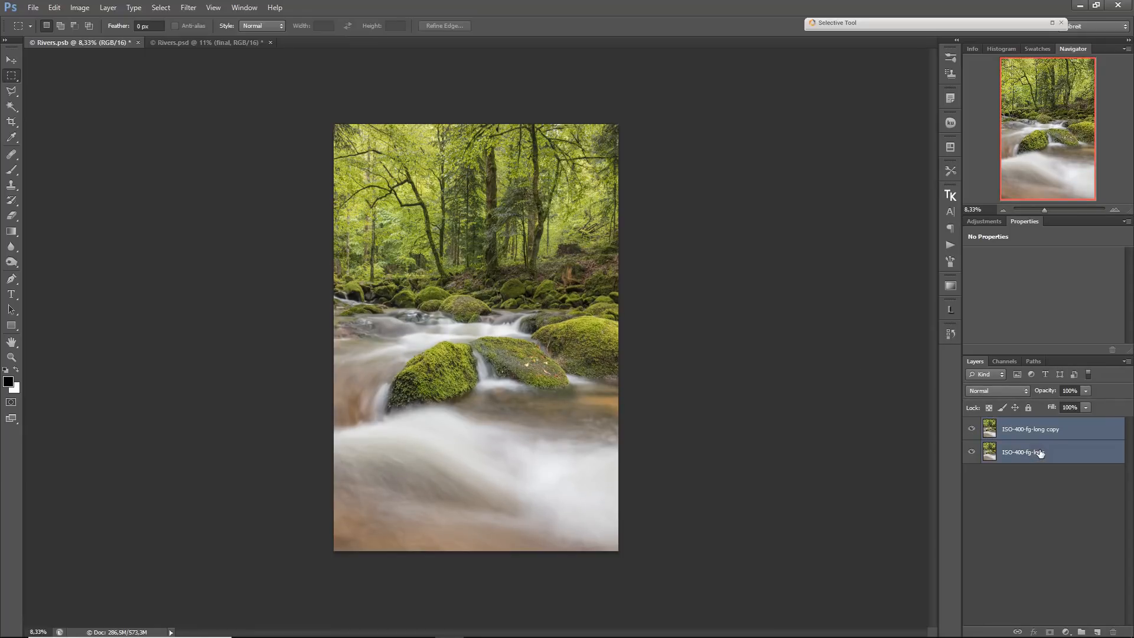
key(ctrl+e)
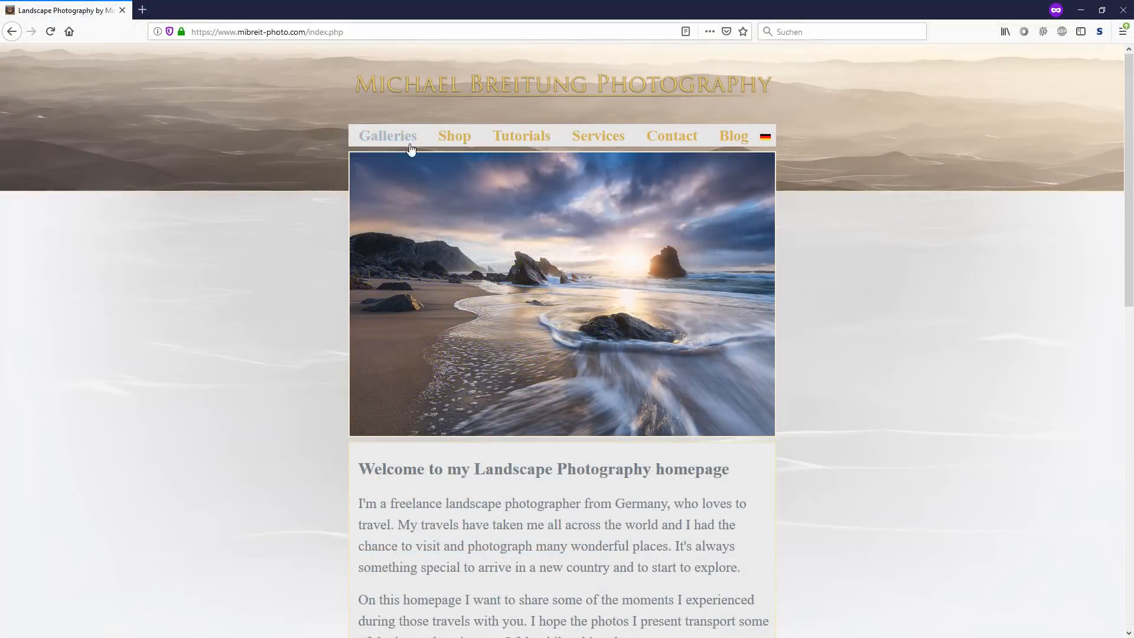
In the web browser, open the "Complete Workflow for processing Landscape Photos" page among the mibreit-photo.com tutorials and look through it.
click(527, 138)
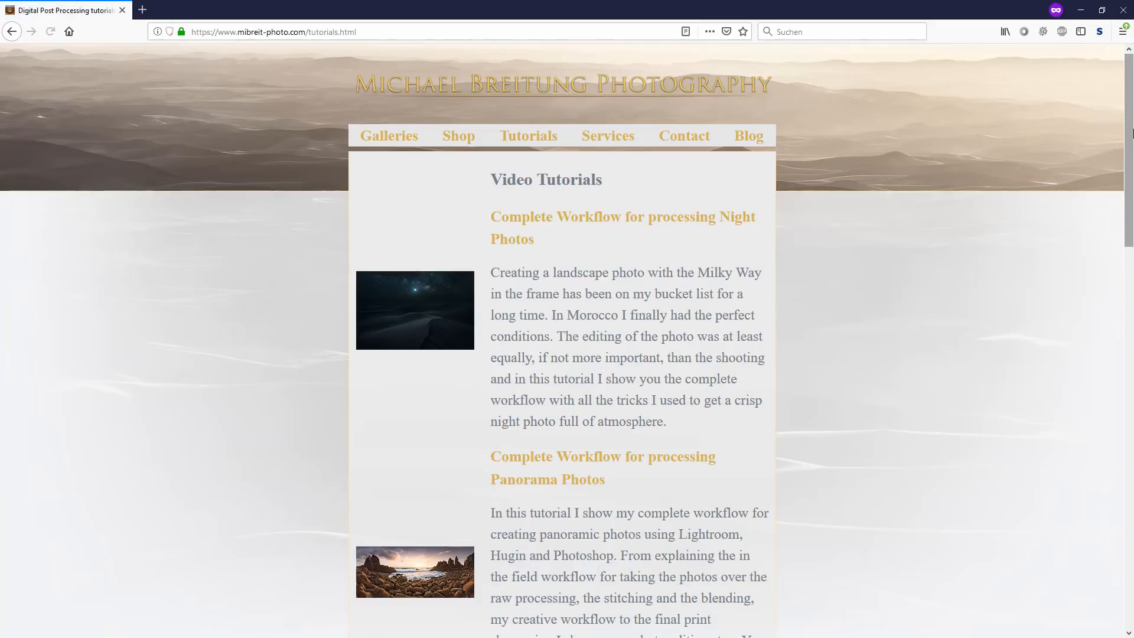
drag(1130, 131, 1130, 344)
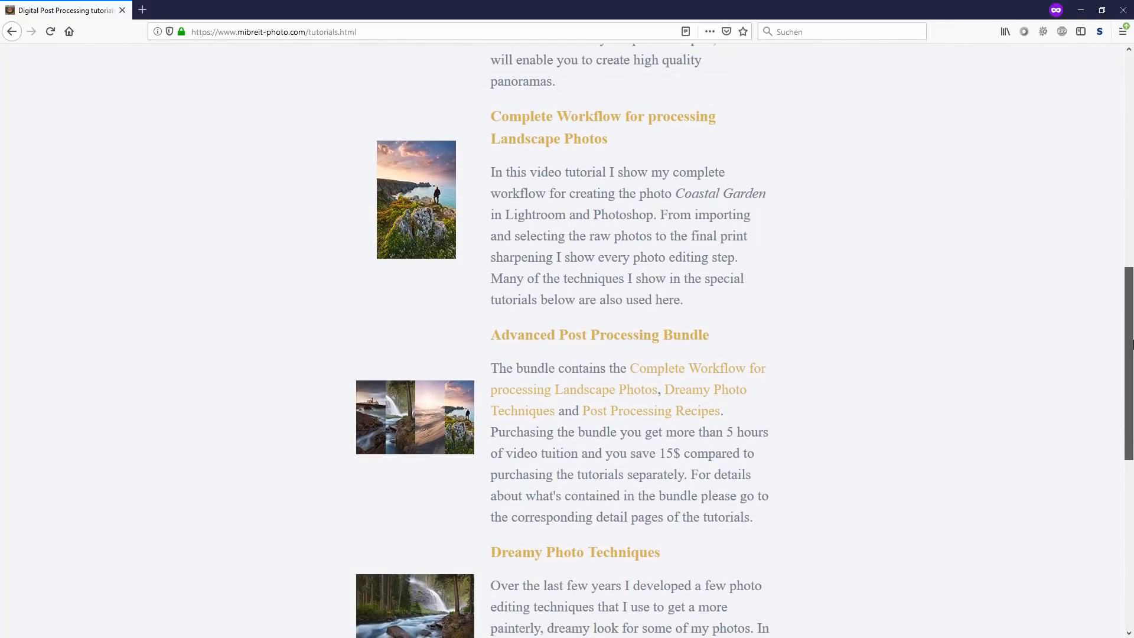
click(599, 143)
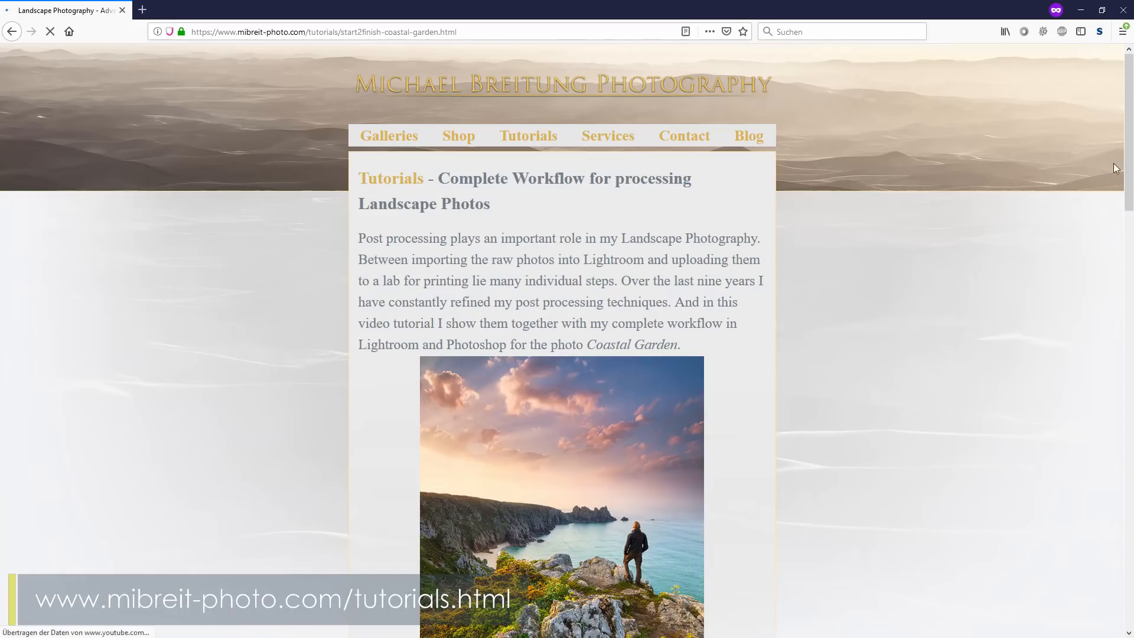
drag(1126, 135, 1132, 457)
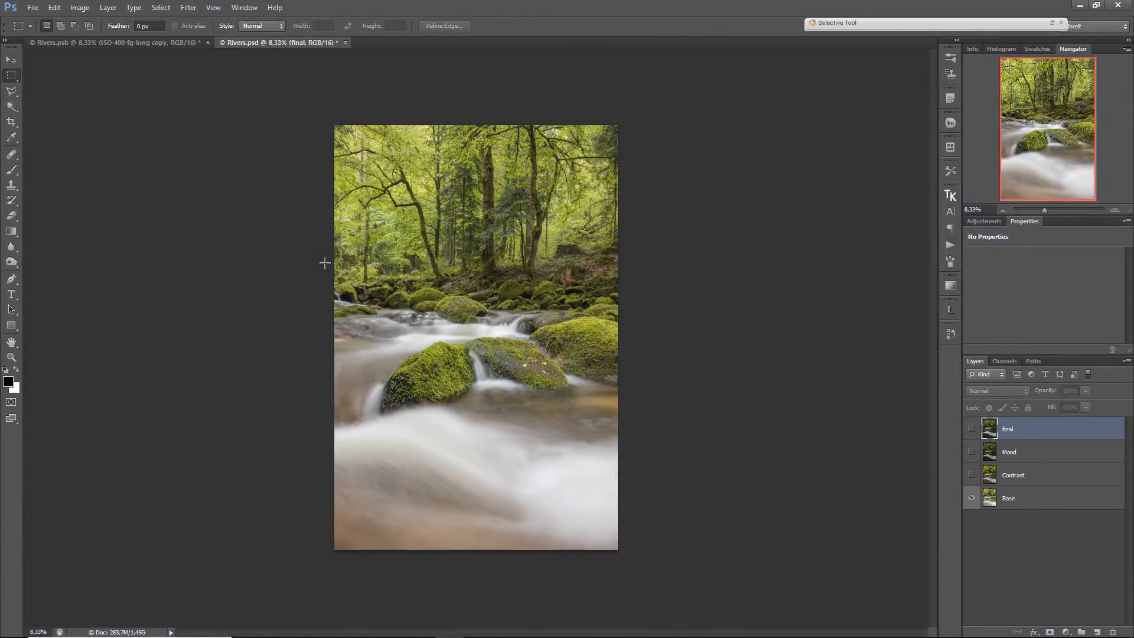
In Photoshop's Rivers.psd, show the Contrast and Mood layers above Base in turn, and examine the forest background up close.
click(1034, 477)
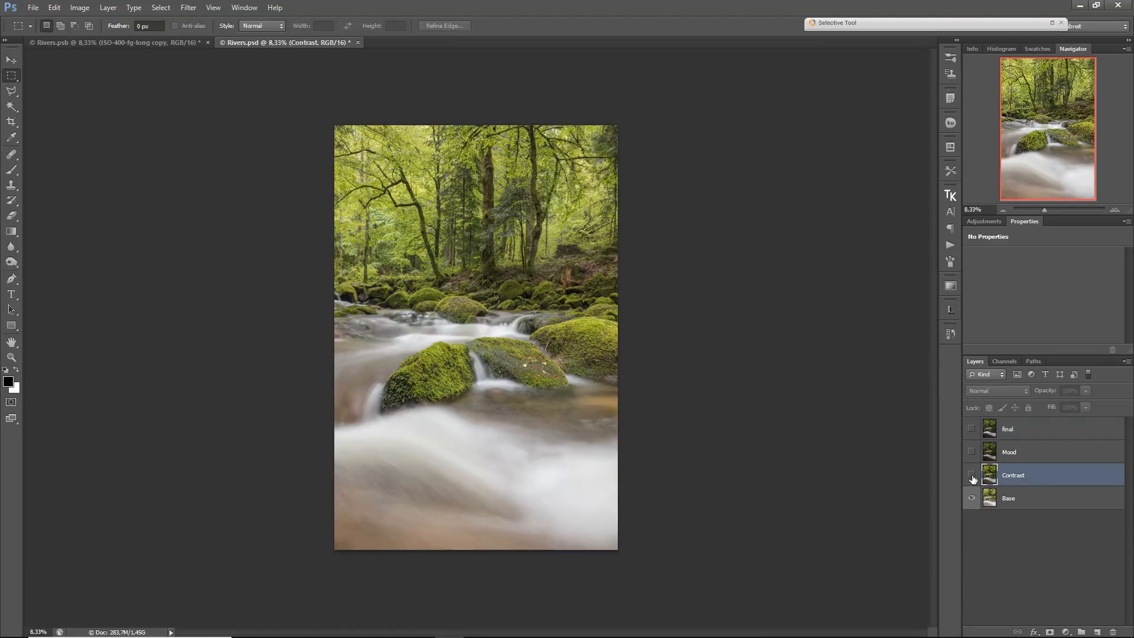
click(1015, 498)
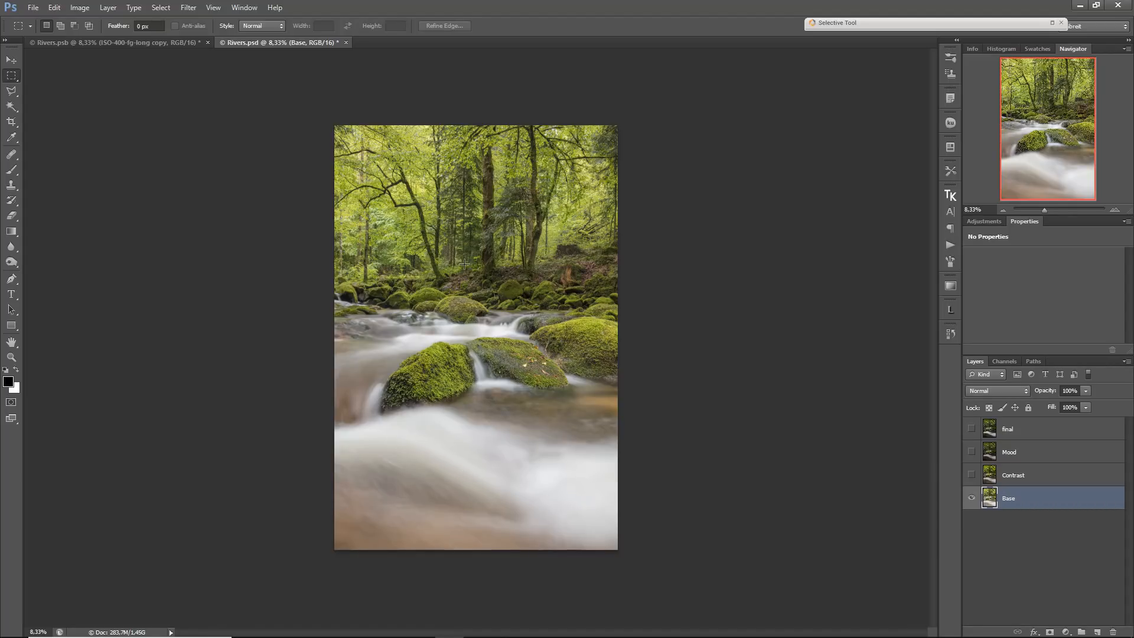
click(971, 475)
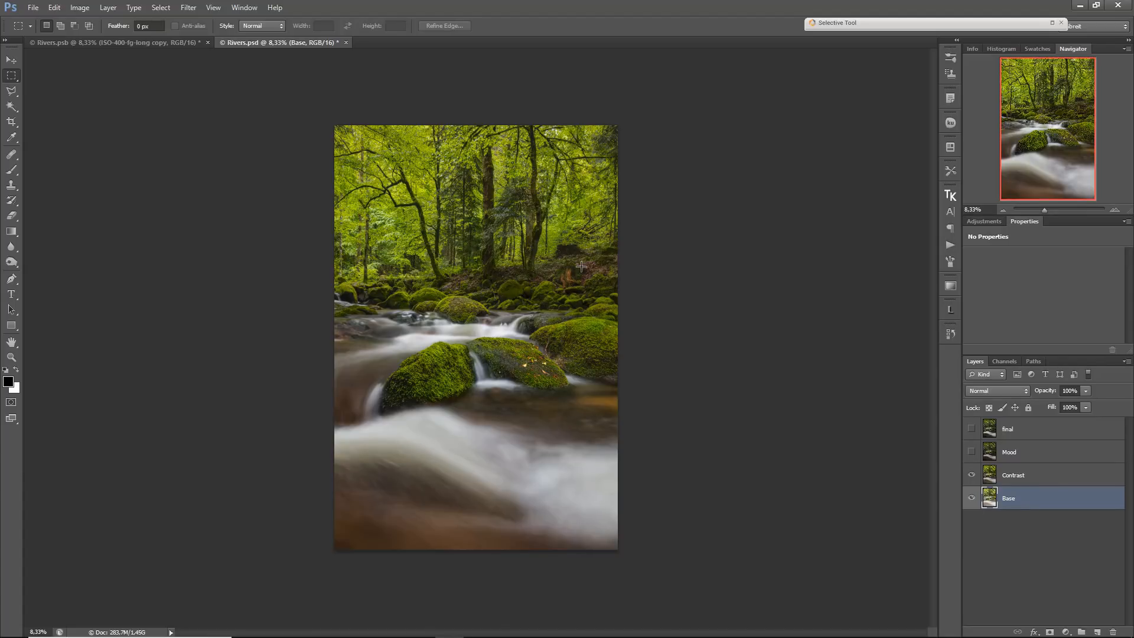
click(1035, 451)
click(971, 452)
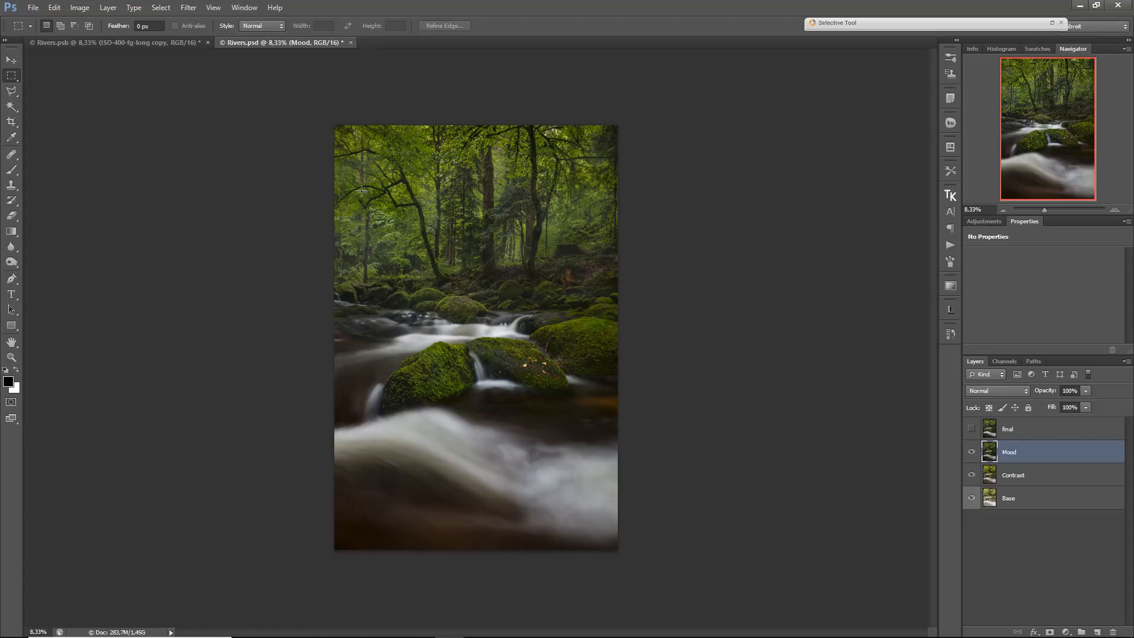
ctrl+click(346, 222)
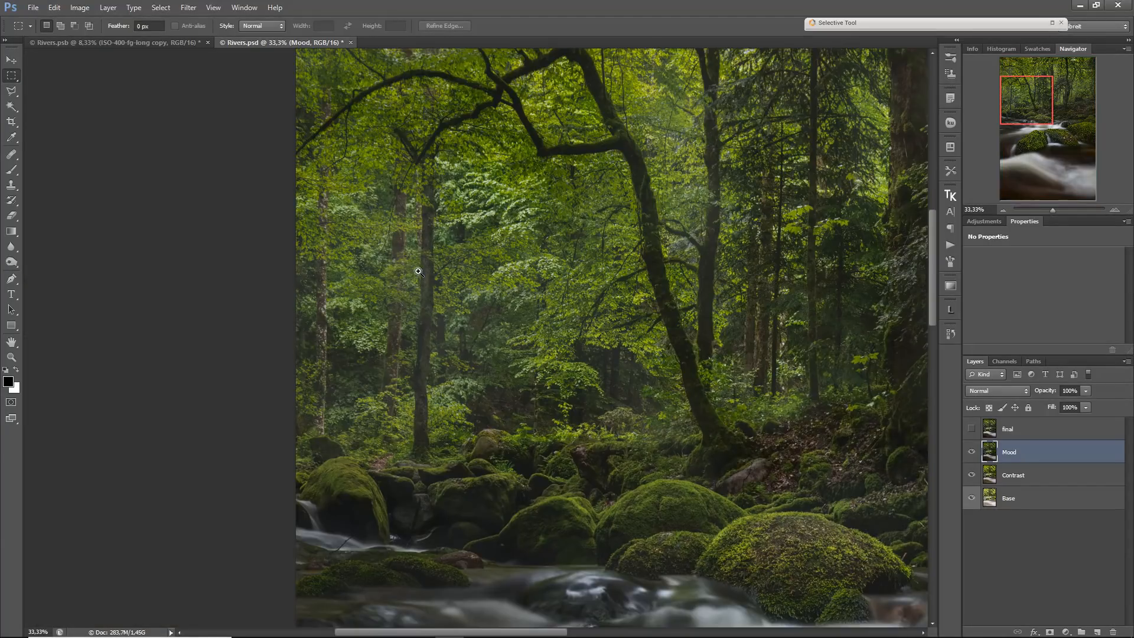
ctrl+click(418, 272)
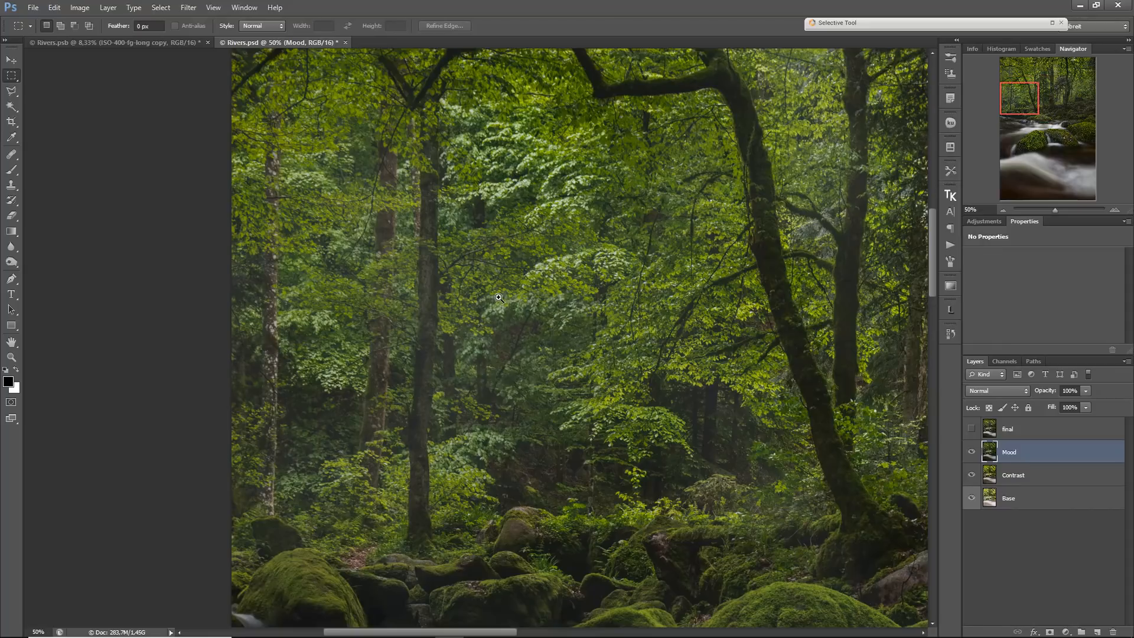
Compare the image with and without the Mood layer, first on the forest background up close and again on the whole photo.
click(971, 452)
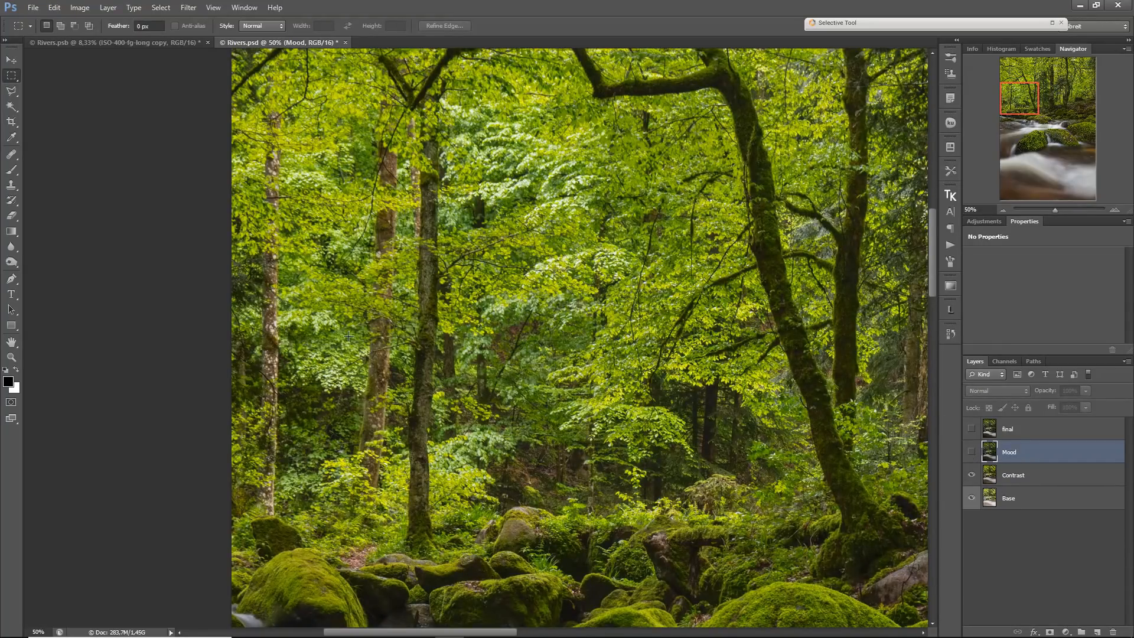
click(971, 452)
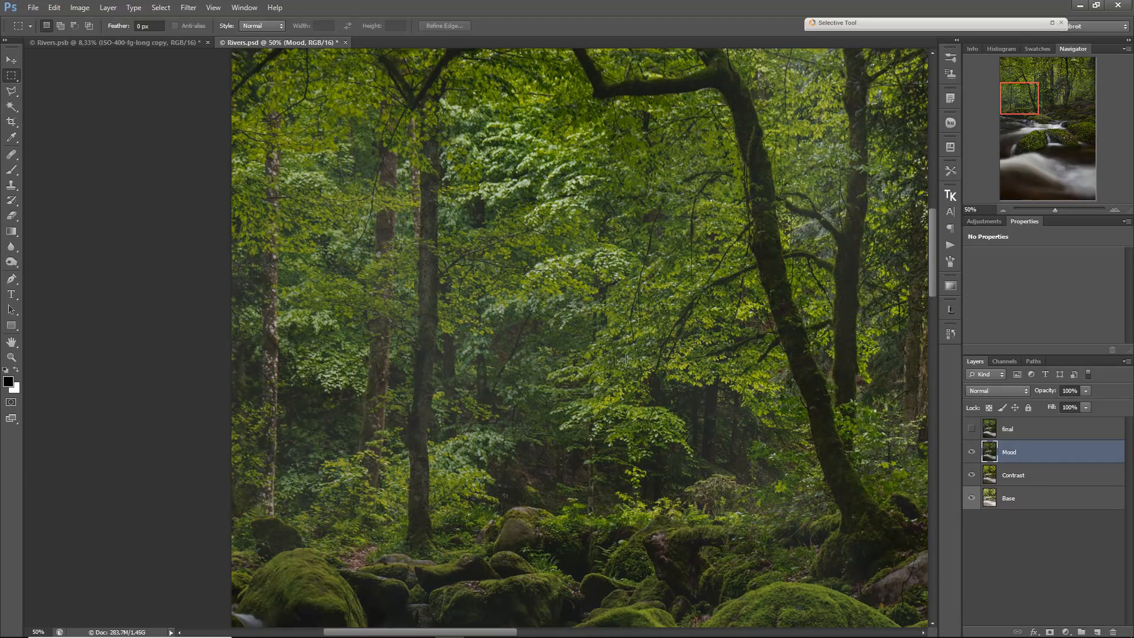
scroll(620, 361, down, 5)
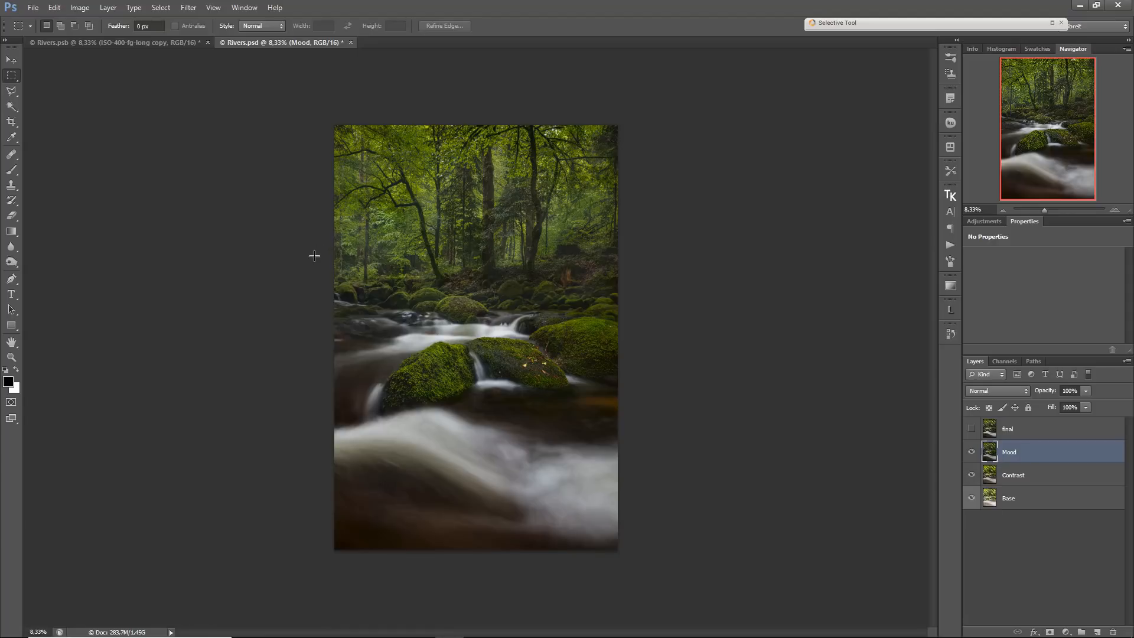
click(970, 454)
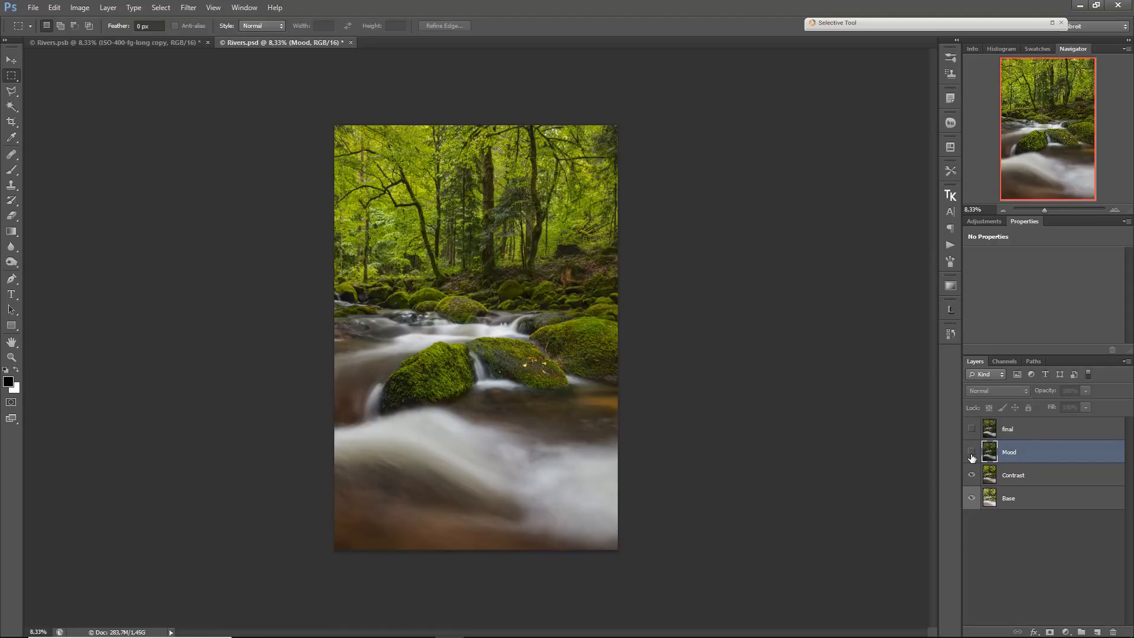
click(971, 454)
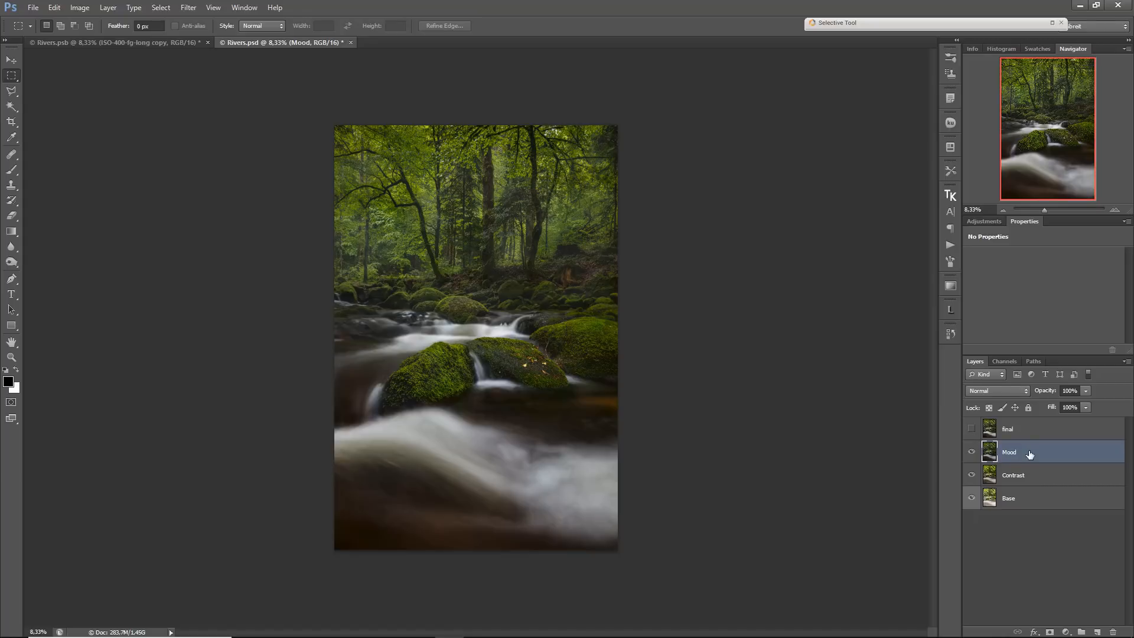
Show the final layer above Mood and compare the whole photo with and without it, leaving the layer visible.
click(971, 429)
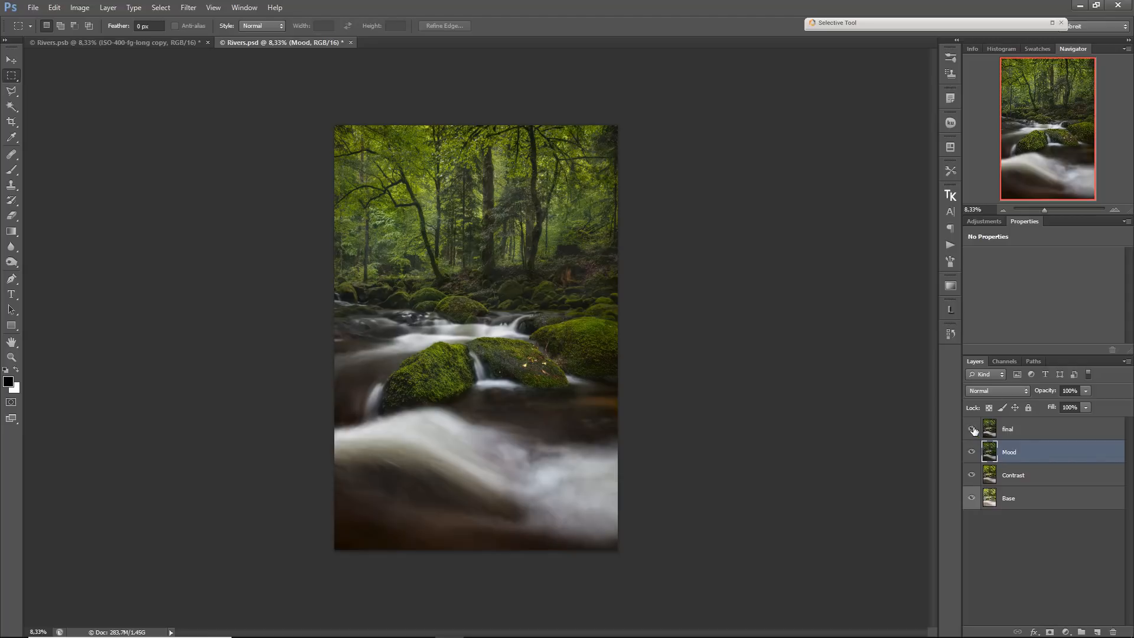
click(970, 428)
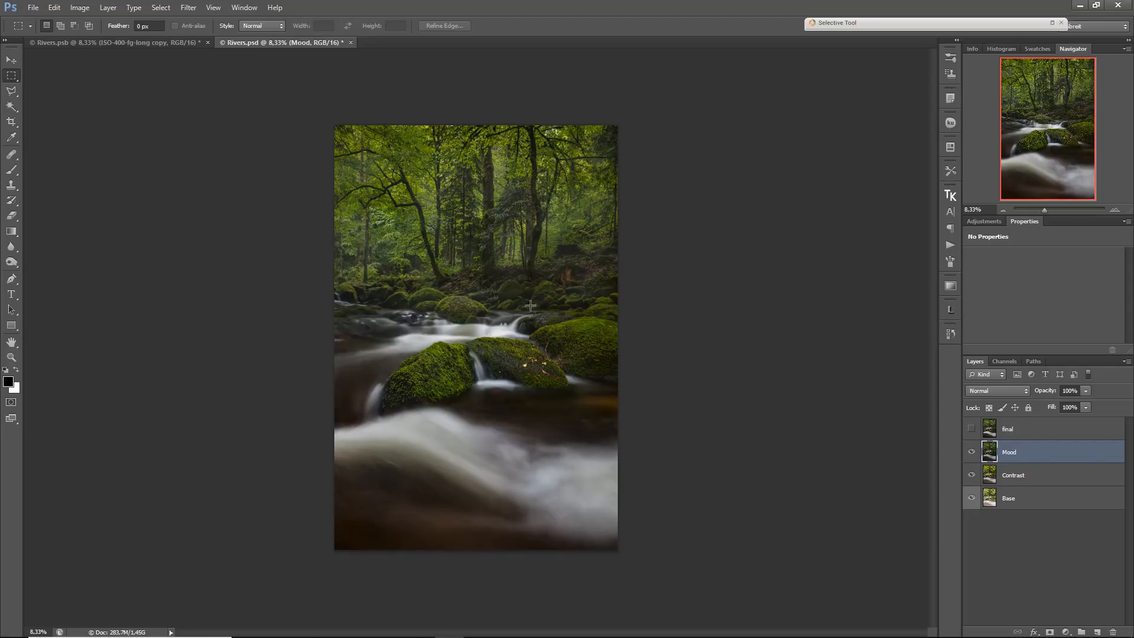
click(972, 429)
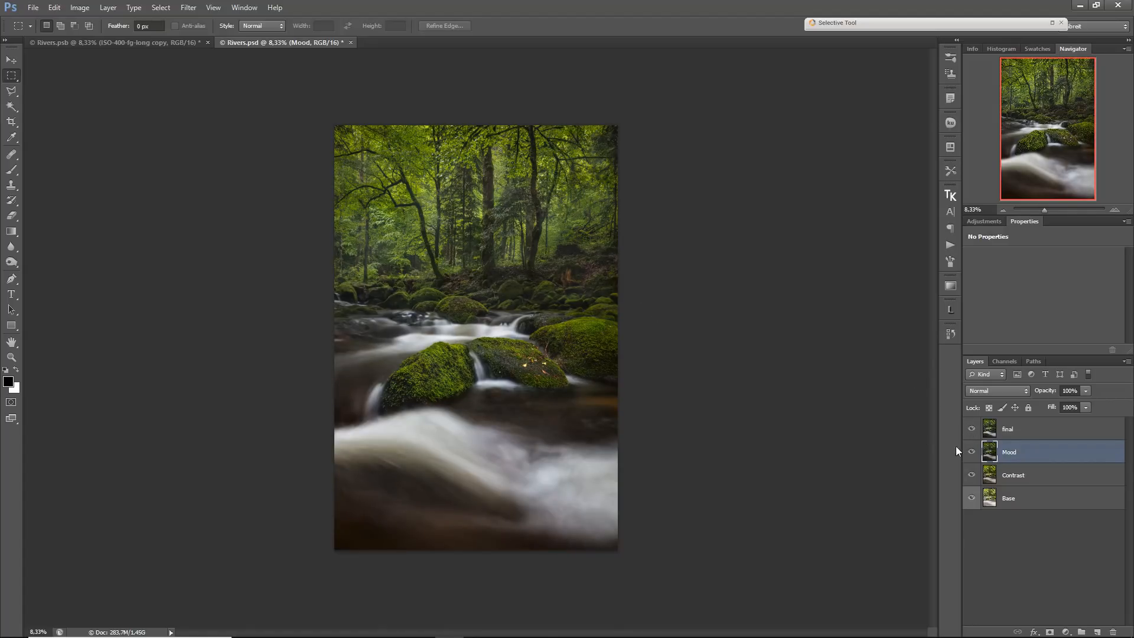
click(972, 430)
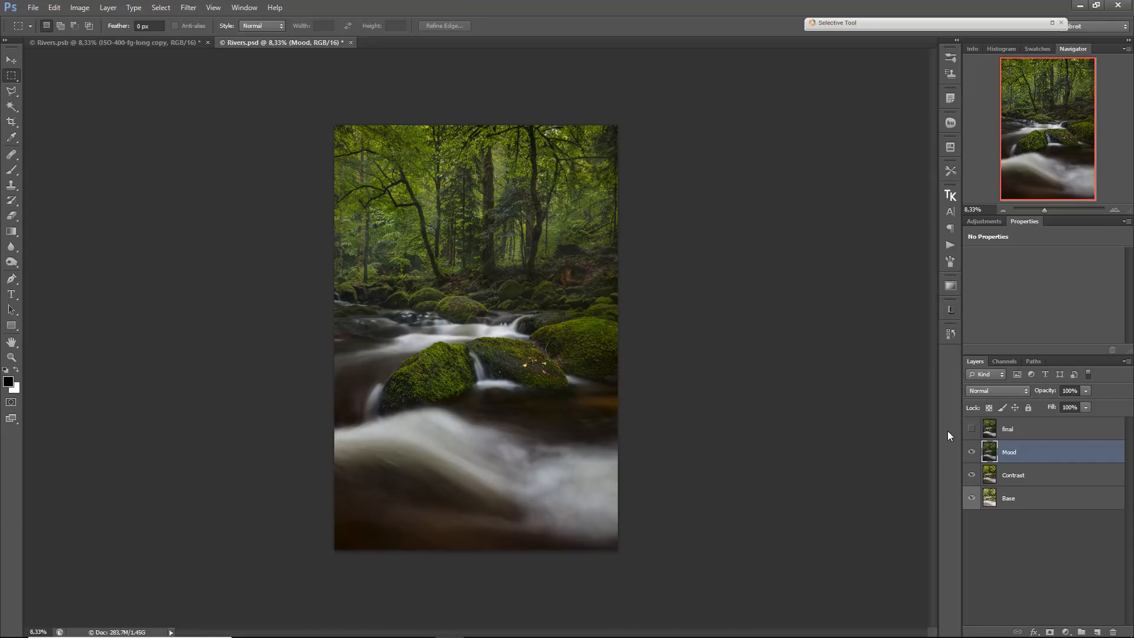
click(972, 430)
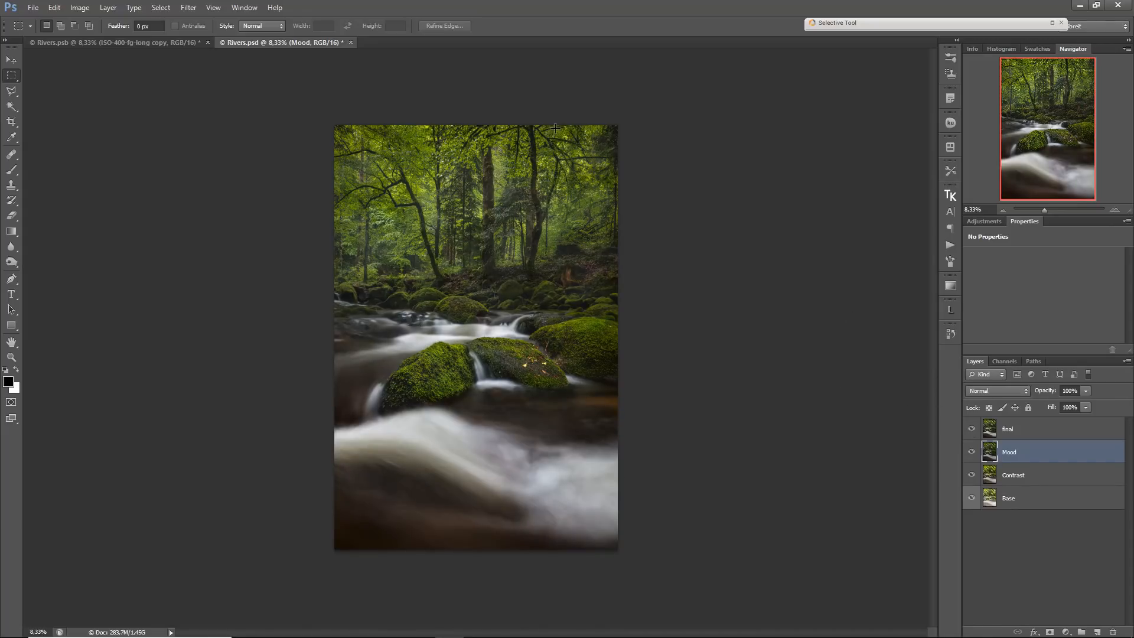
Examine the treetops near the photo's upper-right corner up close with the final layer off and on.
drag(546, 124, 628, 108)
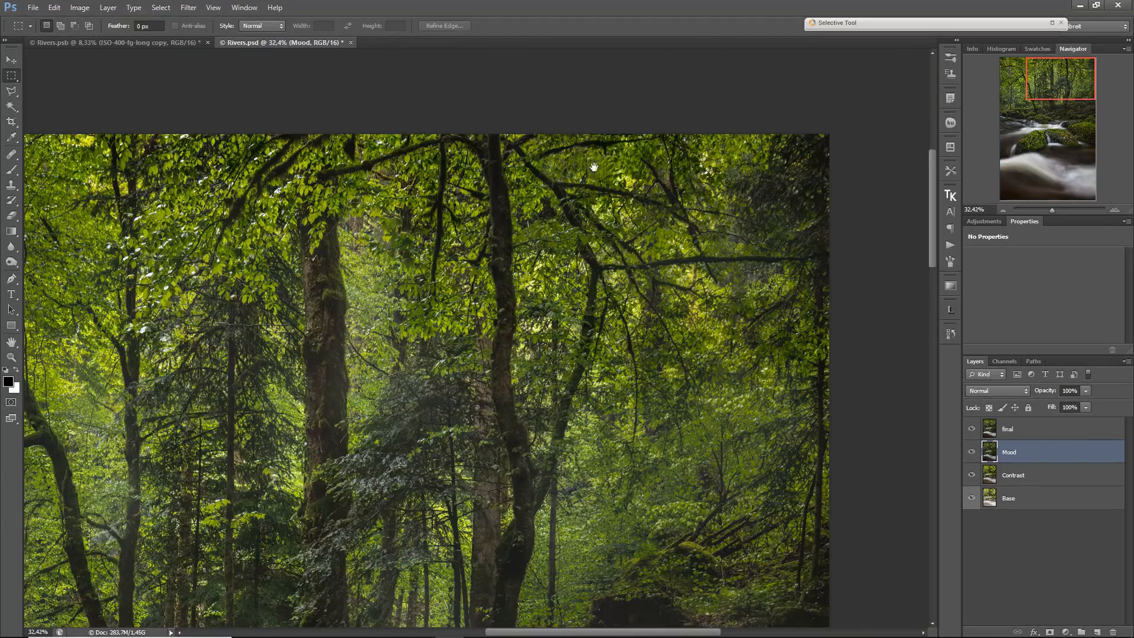
click(971, 429)
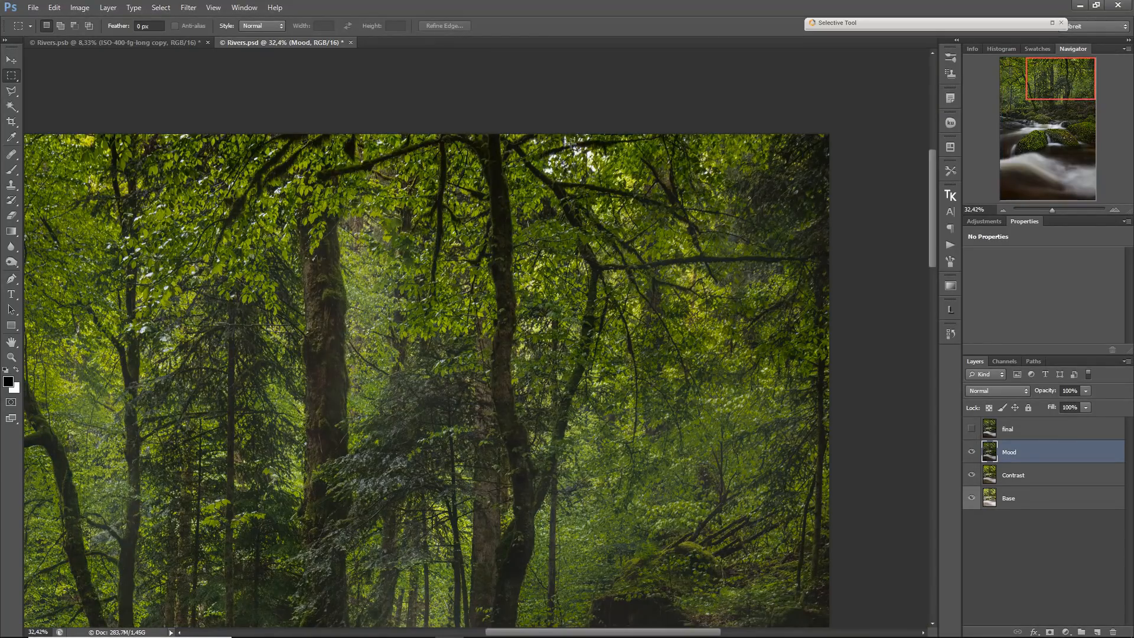
click(972, 428)
alt+click(648, 382)
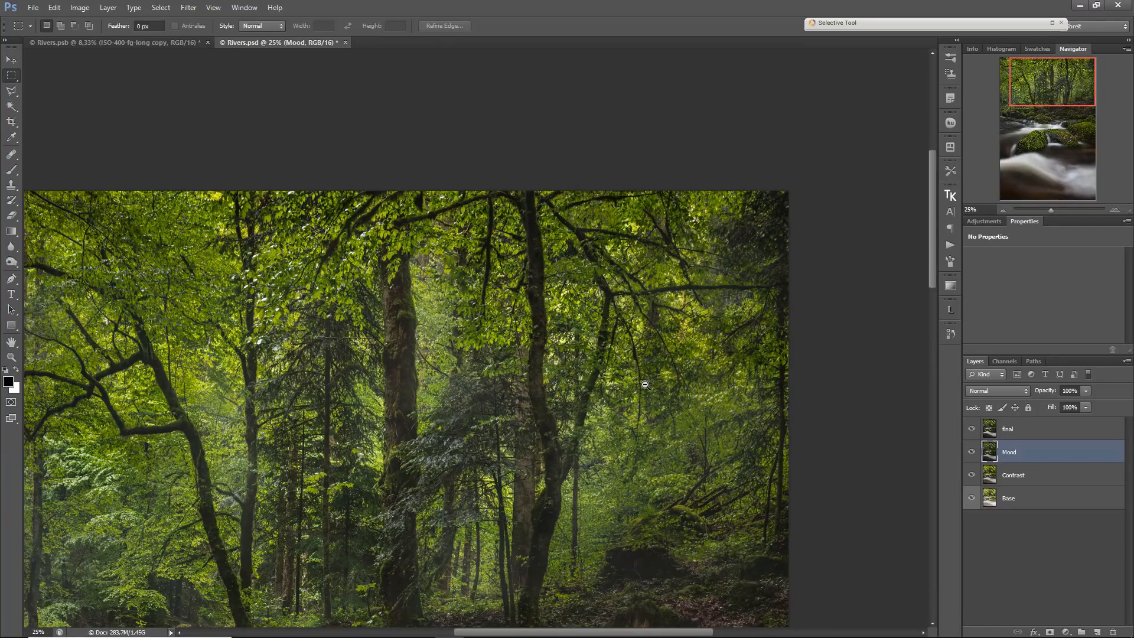
alt+click(641, 380)
alt+click(641, 381)
alt+click(644, 383)
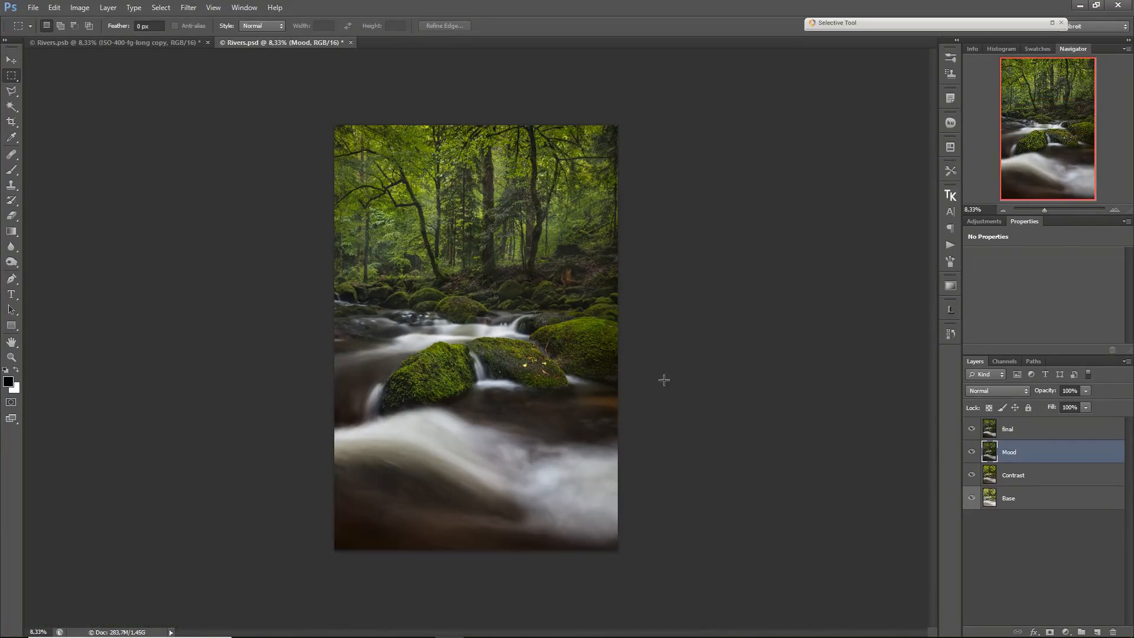
Isolate the Base layer for a before-and-after comparison, show the Contrast, Mood and final layers again, and select the final layer.
alt+click(971, 499)
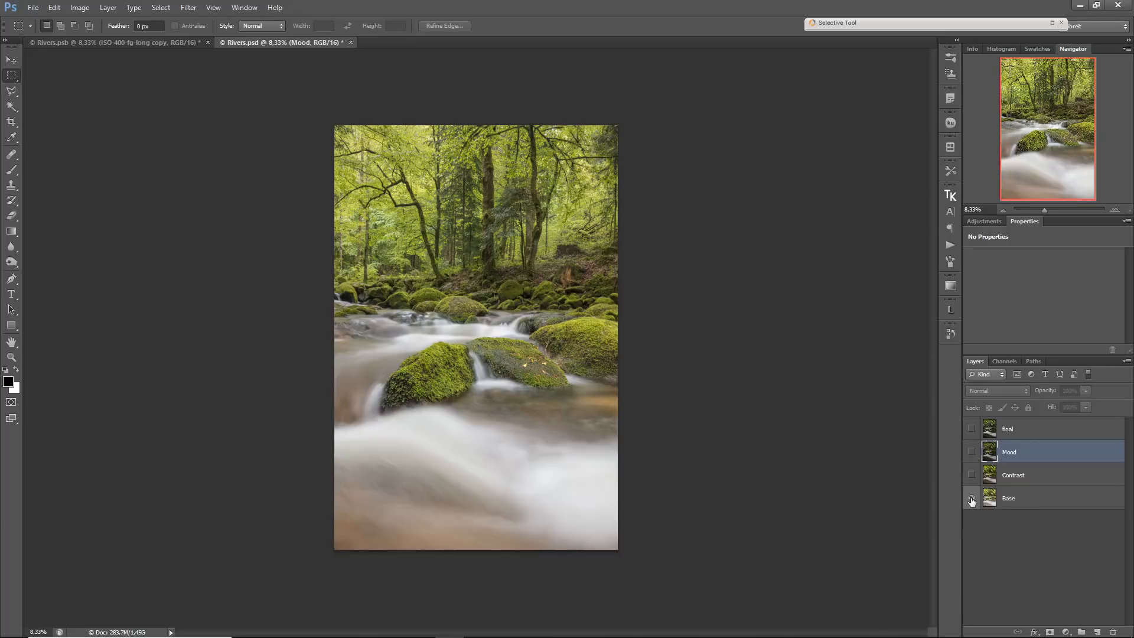
drag(972, 429, 973, 475)
click(1065, 435)
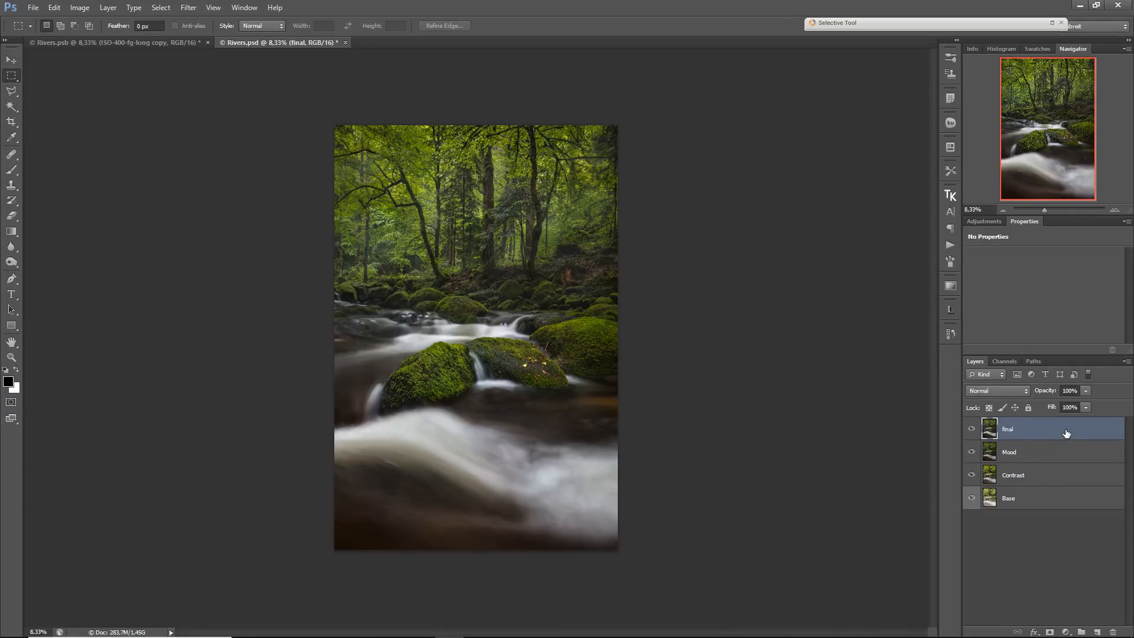